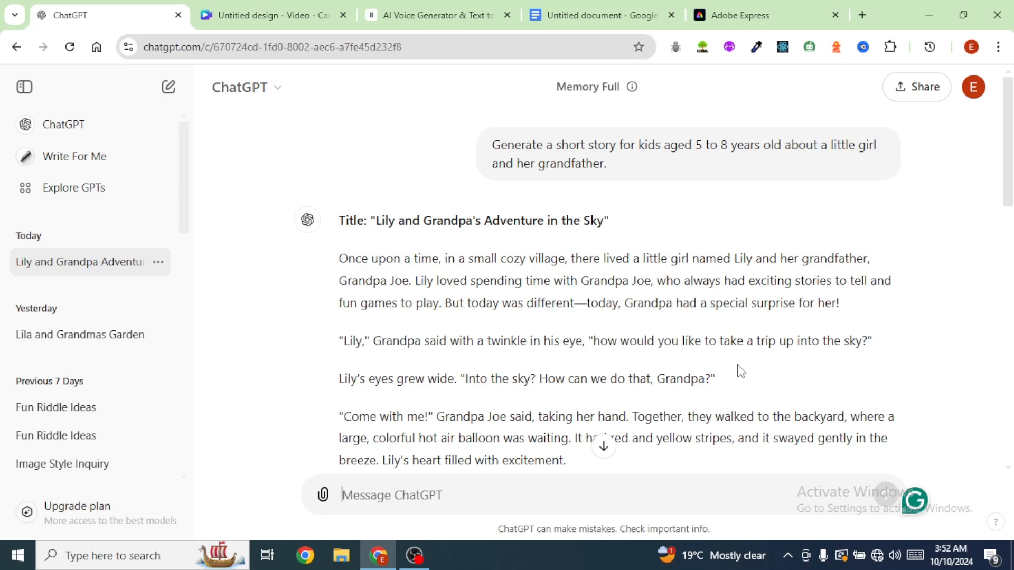
Review the generated story, switch to Google Docs and paste the copied text into the blank document.
{"action": "scroll", "coordinate": [740, 371], "scroll_direction": "down", "scroll_amount": 1}
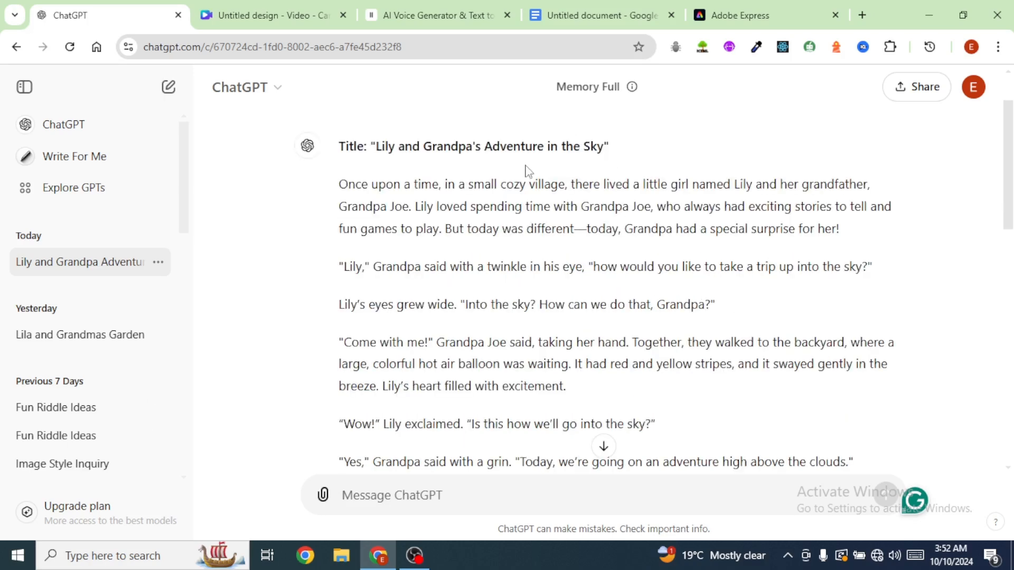
{"action": "scroll", "coordinate": [664, 347], "scroll_direction": "down", "scroll_amount": 3}
{"action": "key", "text": "ctrl+4"}
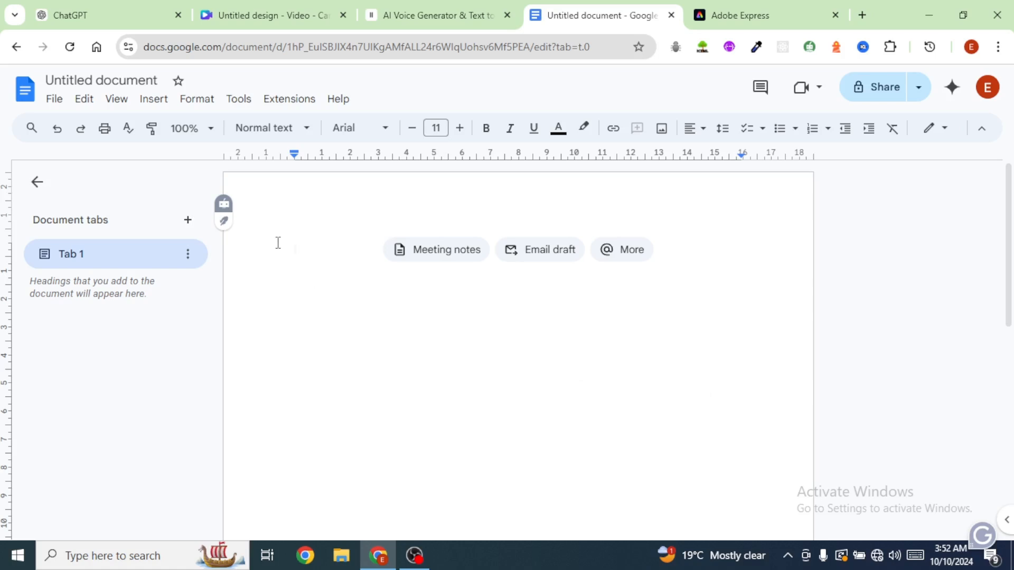
{"action": "key", "text": "ctrl+v"}
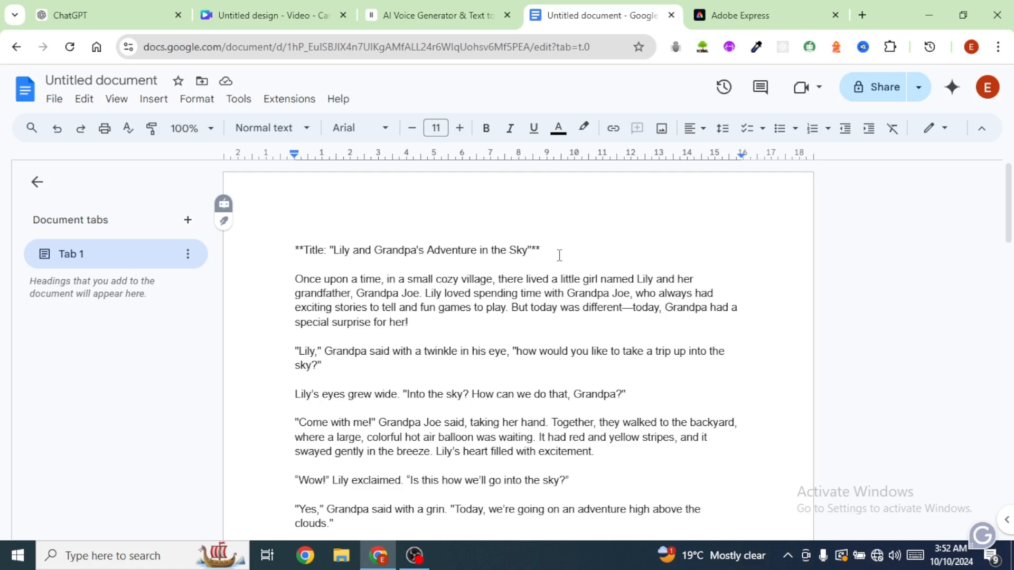
{"action": "left_click", "coordinate": [429, 330]}
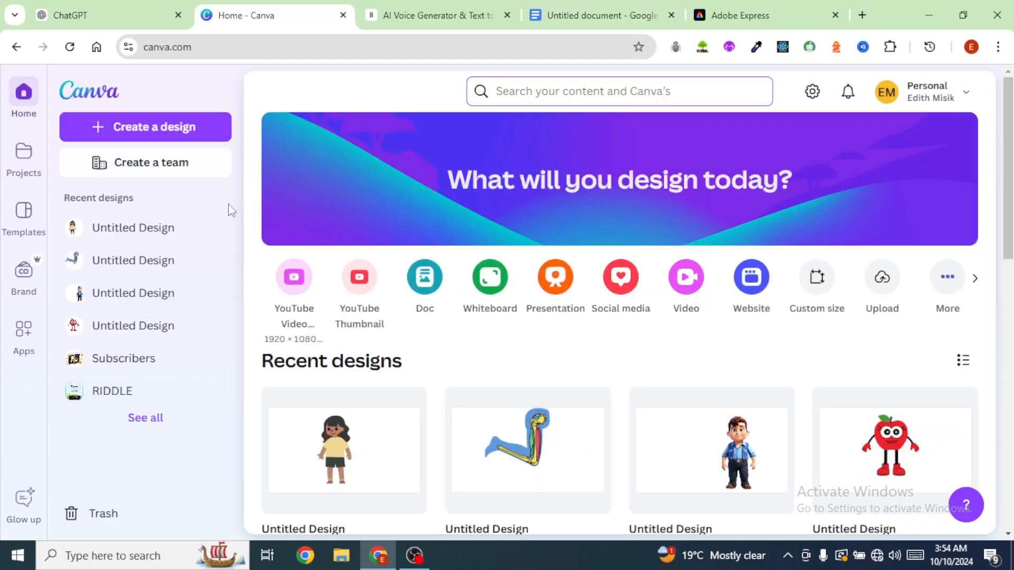
Create a new 1080p video design in Canva.
{"action": "left_click", "coordinate": [149, 133]}
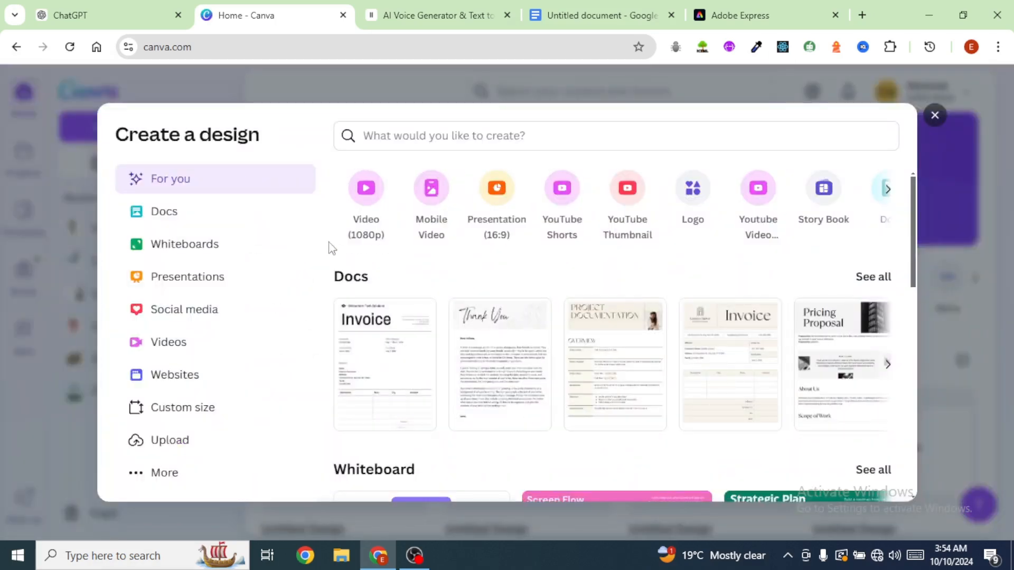
{"action": "left_click", "coordinate": [367, 206]}
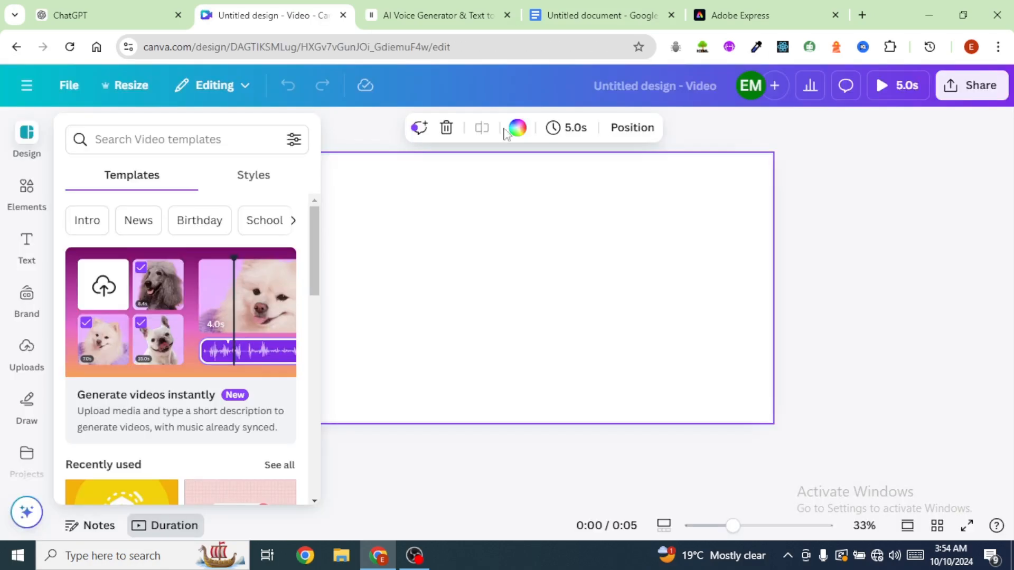
Check the setting in the story's opening sentence in Google Docs, marking "in a small cozy village".
{"action": "left_click", "coordinate": [586, 16]}
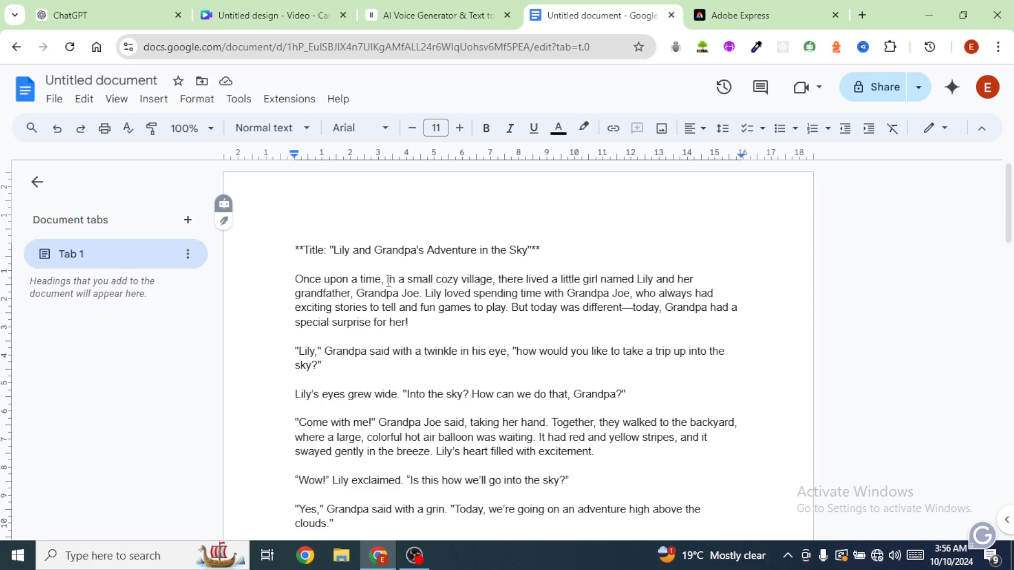
{"action": "left_click_drag", "start_coordinate": [387, 280], "coordinate": [483, 280]}
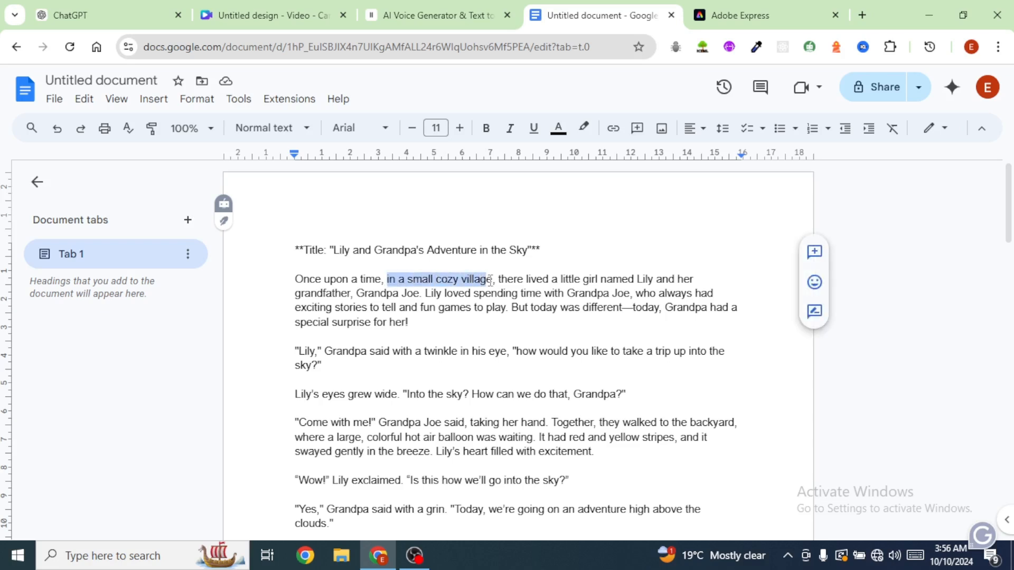
{"action": "left_click", "coordinate": [430, 323]}
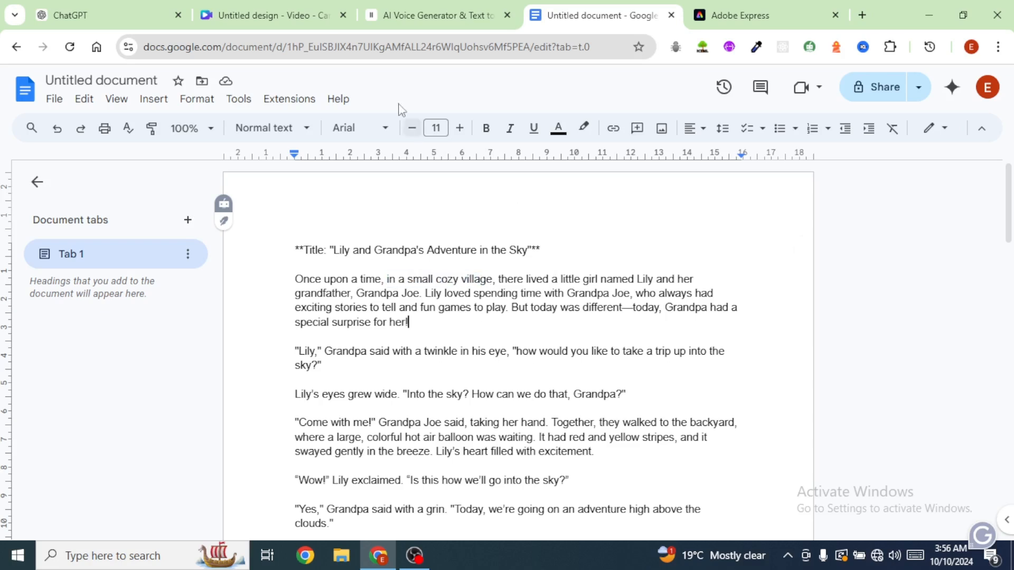
Return to the Canva video design, search the elements for "village" and limit the results to graphics.
{"action": "left_click", "coordinate": [256, 18]}
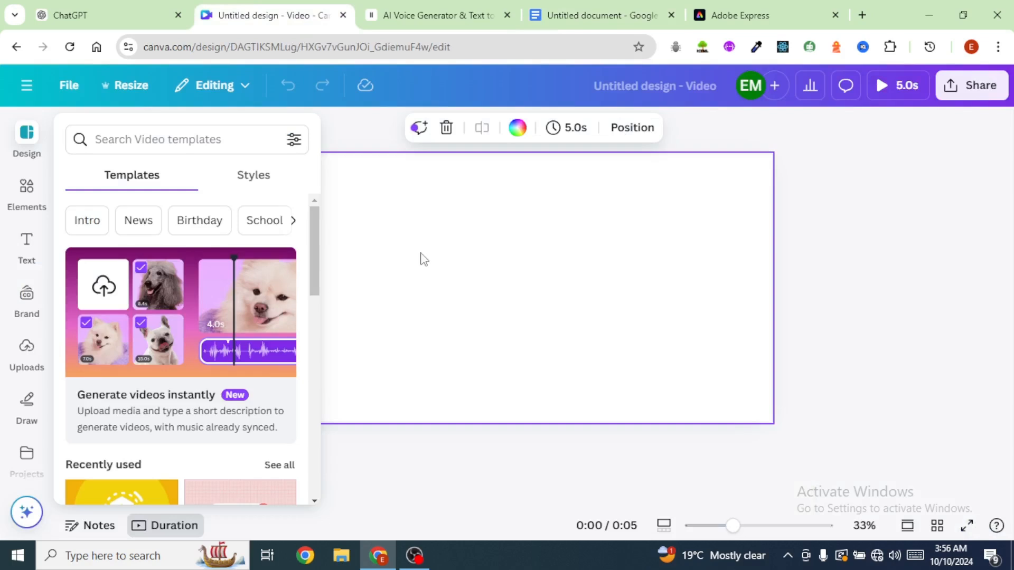
{"action": "left_click", "coordinate": [27, 198]}
{"action": "left_click", "coordinate": [158, 133]}
{"action": "type", "text": "village"}
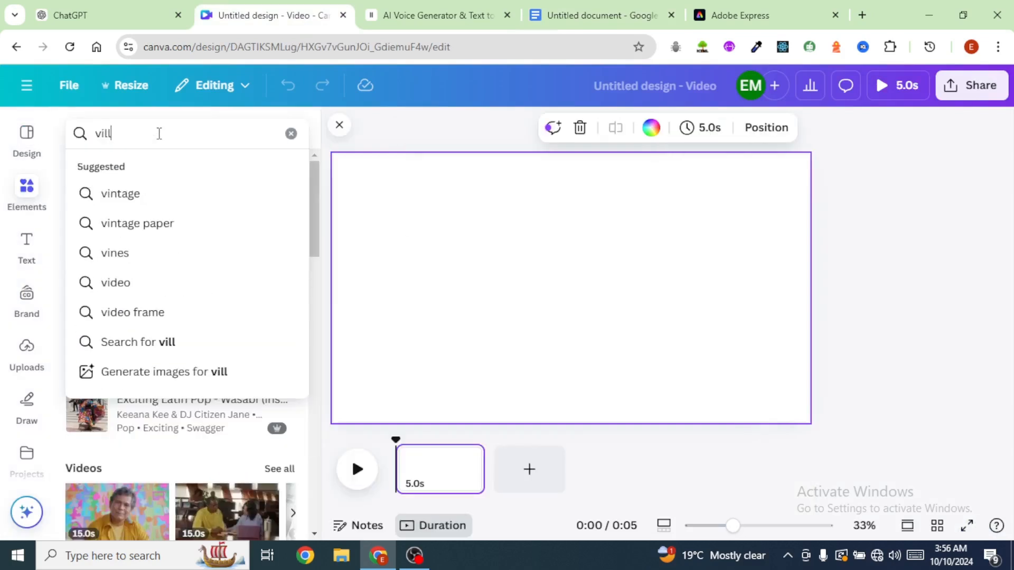
{"action": "key", "text": "Return"}
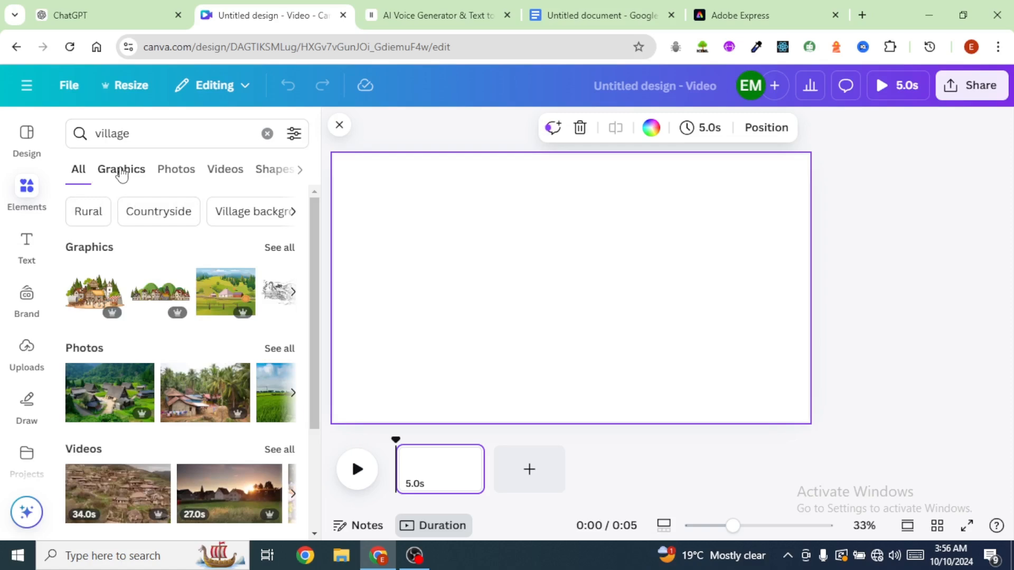
{"action": "left_click", "coordinate": [121, 170]}
Add the graphic of farmhouses on green hills to the page and set it as the background.
{"action": "mouse_move", "coordinate": [205, 336]}
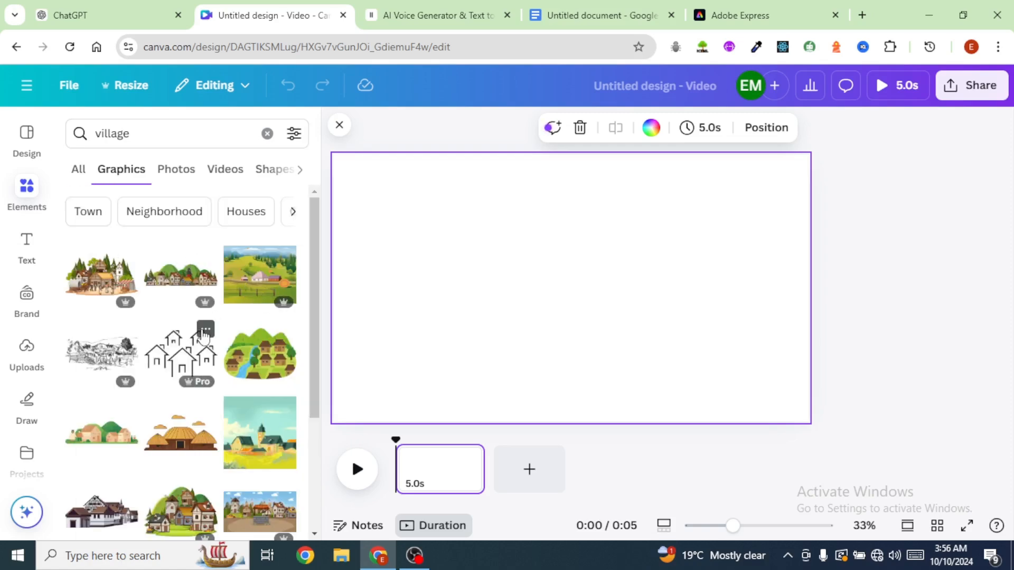
{"action": "scroll", "coordinate": [204, 337], "scroll_direction": "down", "scroll_amount": 6}
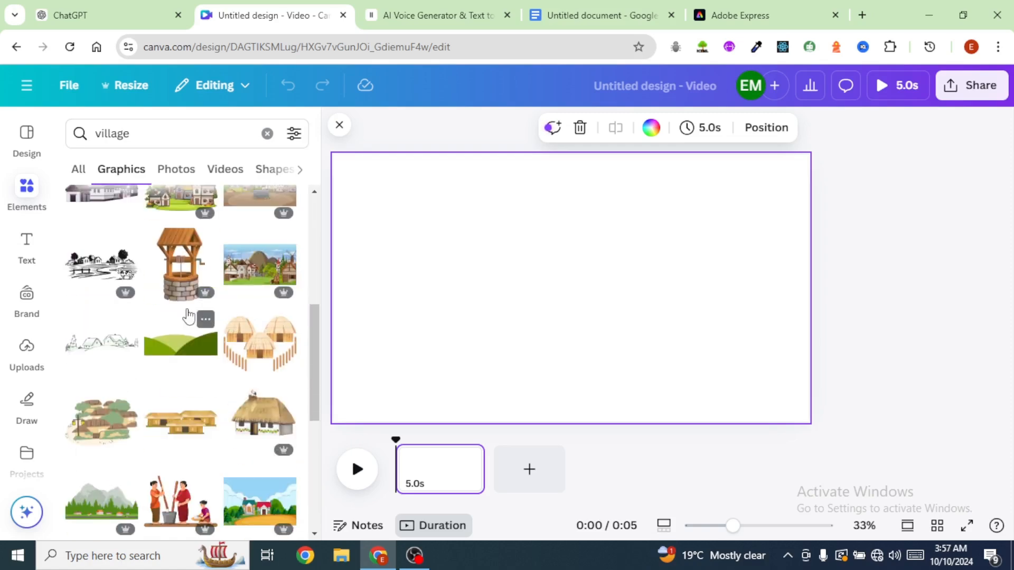
{"action": "scroll", "coordinate": [220, 301], "scroll_direction": "up", "scroll_amount": 6}
{"action": "left_click", "coordinate": [256, 281]}
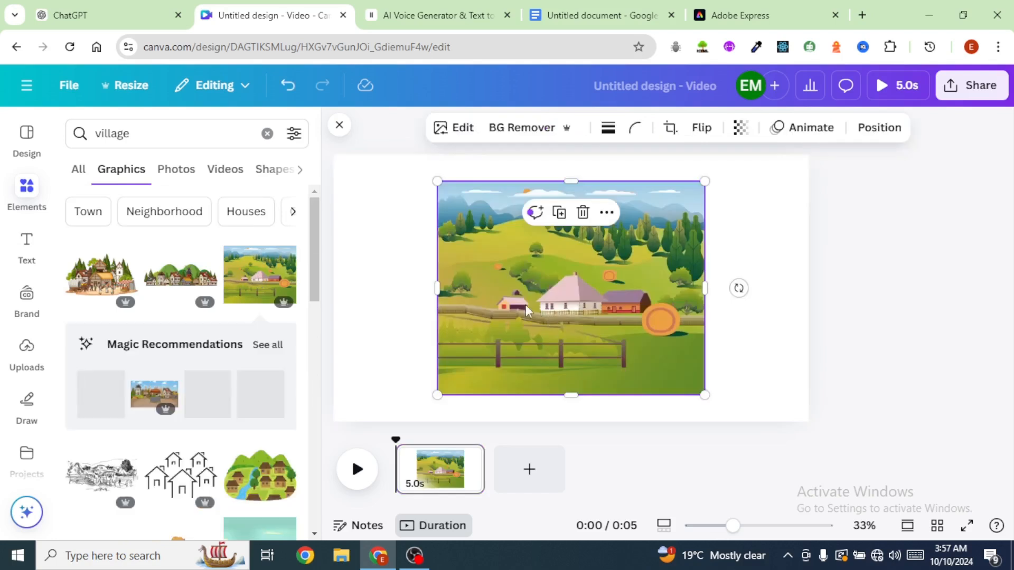
{"action": "right_click", "coordinate": [500, 249]}
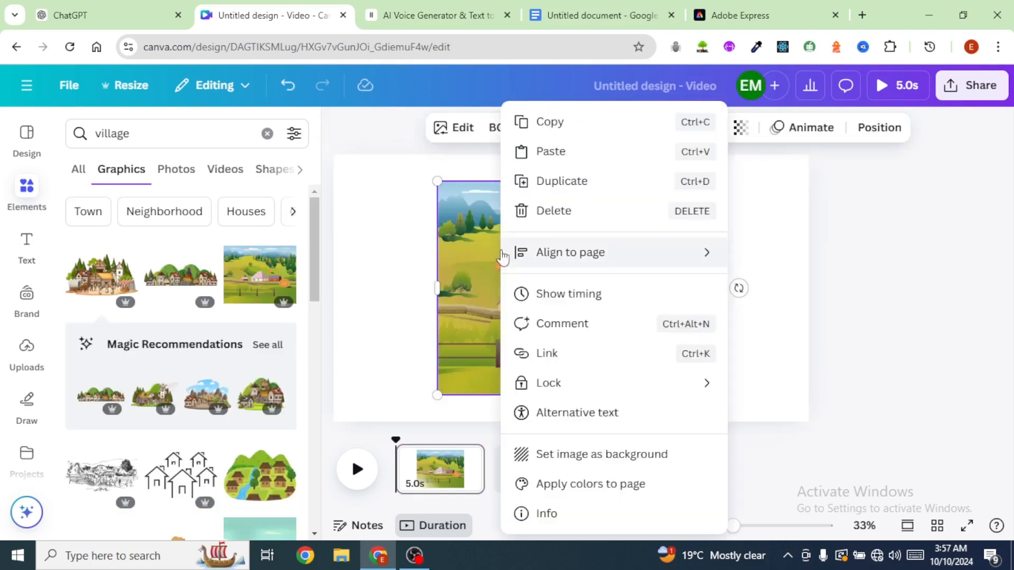
{"action": "left_click", "coordinate": [563, 448]}
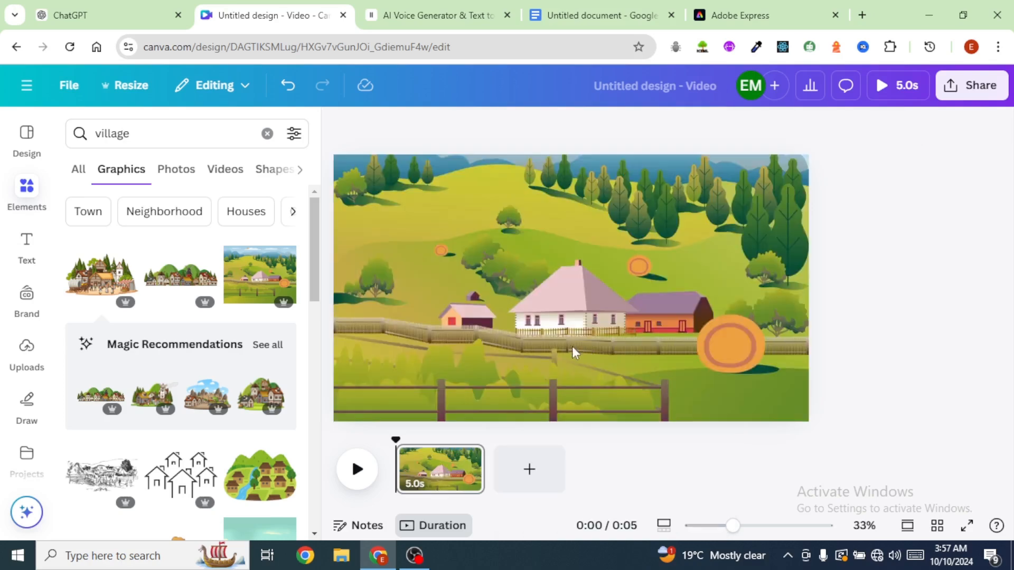
Glance at the story in Google Docs, then search Canva's apps for "character" and open Character Builder.
{"action": "left_click", "coordinate": [596, 16]}
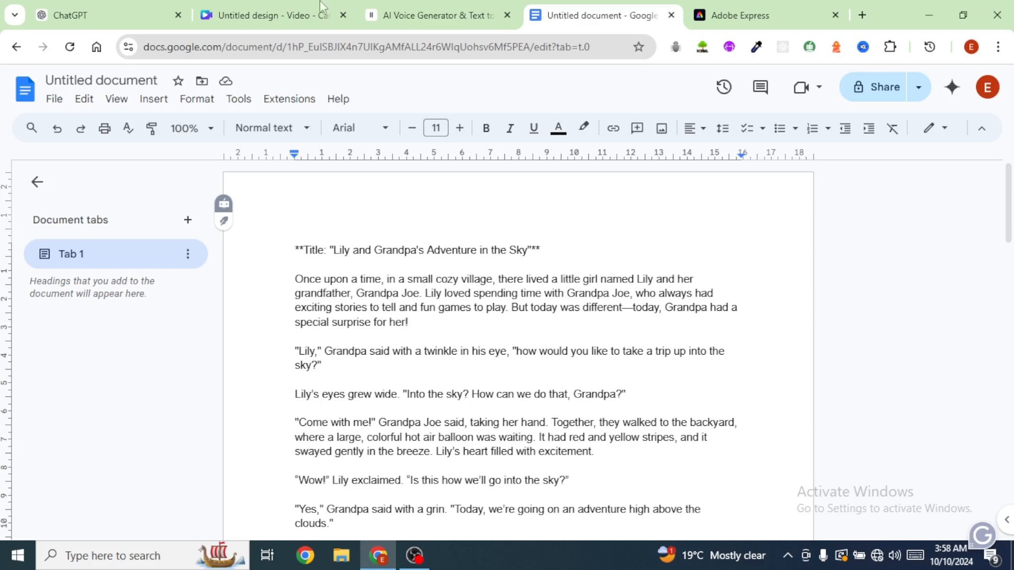
{"action": "left_click", "coordinate": [267, 16]}
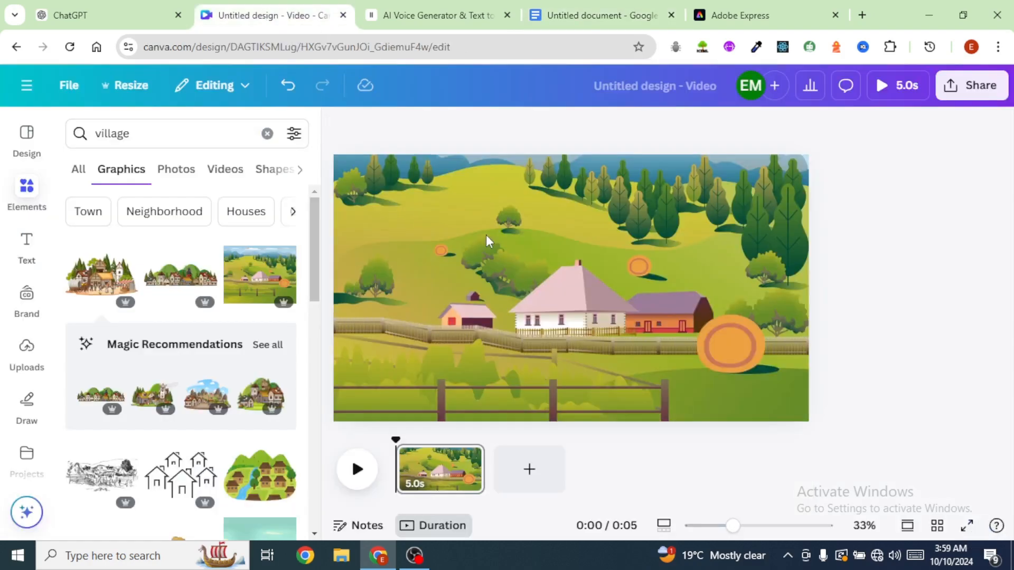
{"action": "scroll", "coordinate": [29, 275], "scroll_direction": "down", "scroll_amount": 5}
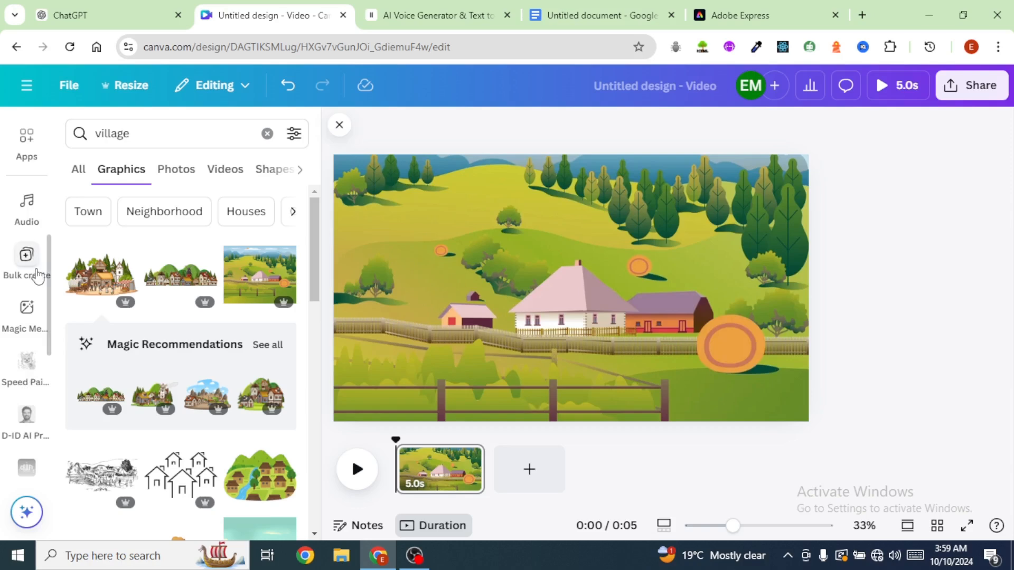
{"action": "scroll", "coordinate": [29, 296], "scroll_direction": "up", "scroll_amount": 2}
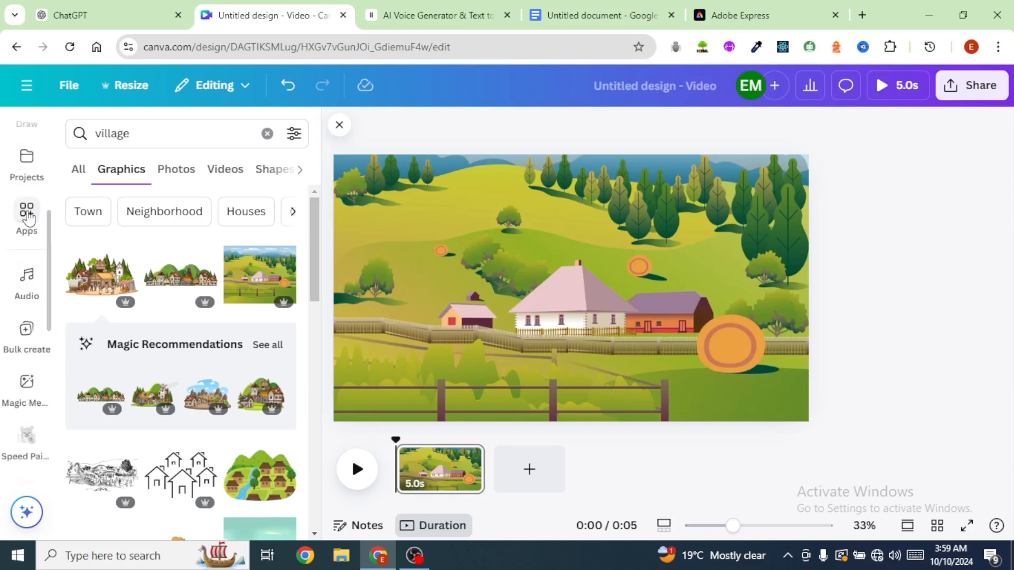
{"action": "left_click", "coordinate": [28, 214]}
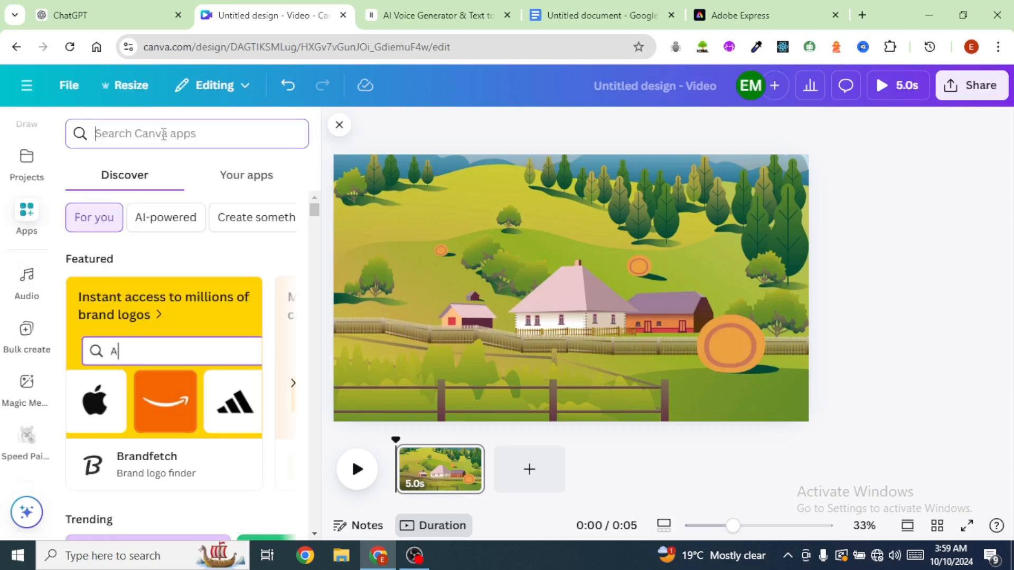
{"action": "type", "text": "cha"}
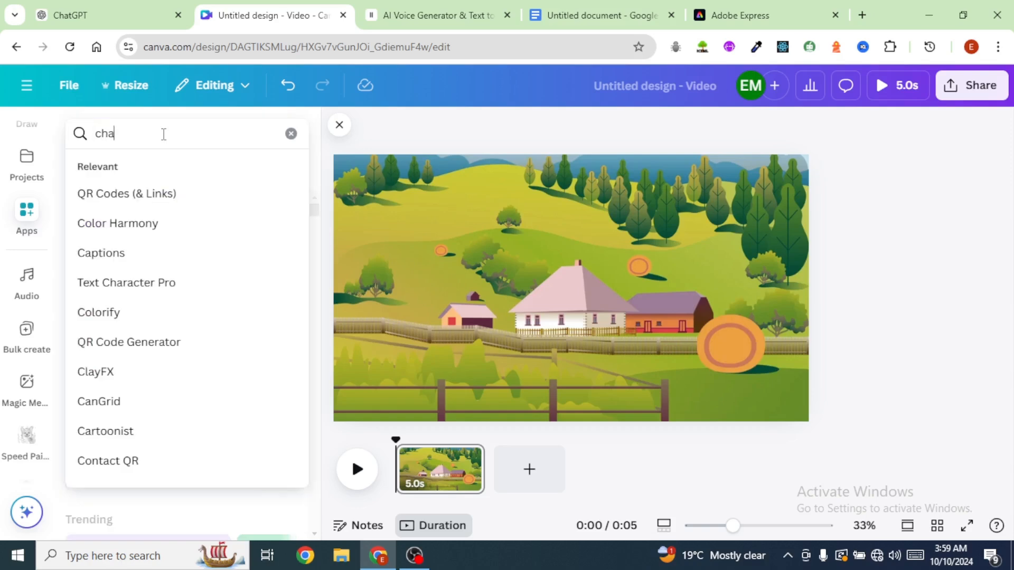
{"action": "type", "text": "racter"}
{"action": "key", "text": "Return"}
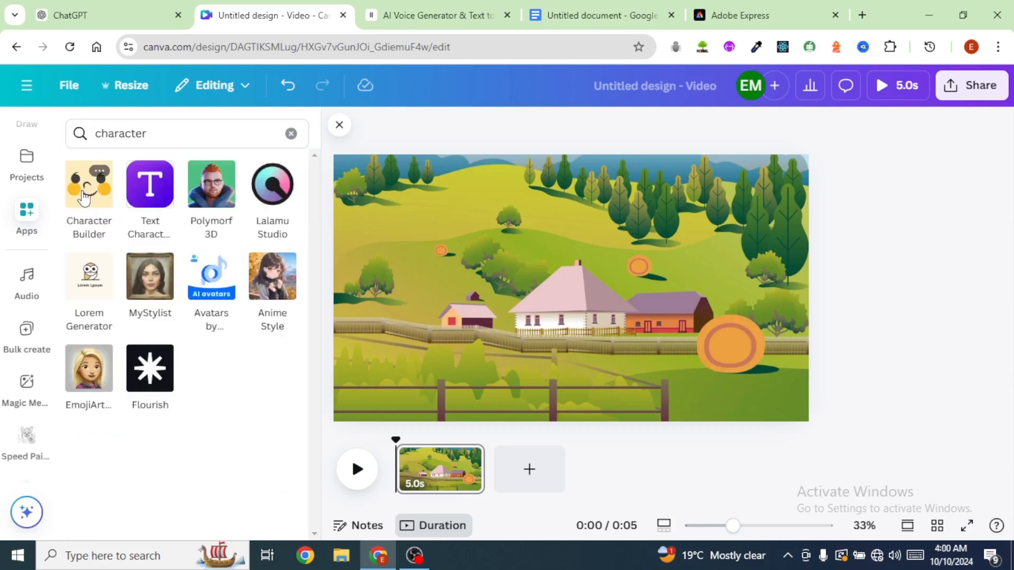
{"action": "left_click", "coordinate": [83, 198]}
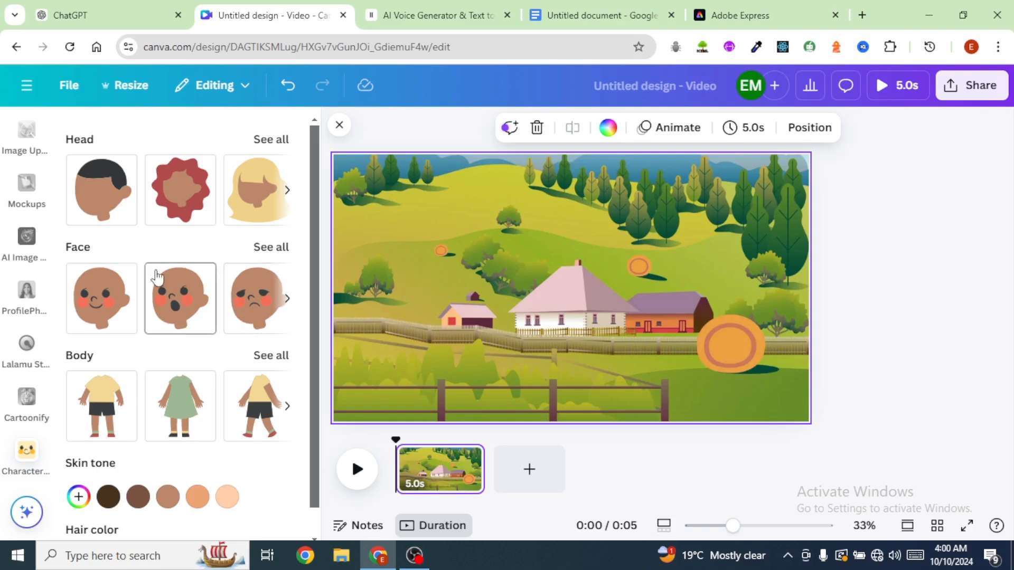
Start a character using the standing body in a green dress from the full set of bodies.
{"action": "scroll", "coordinate": [161, 246], "scroll_direction": "down", "scroll_amount": 1}
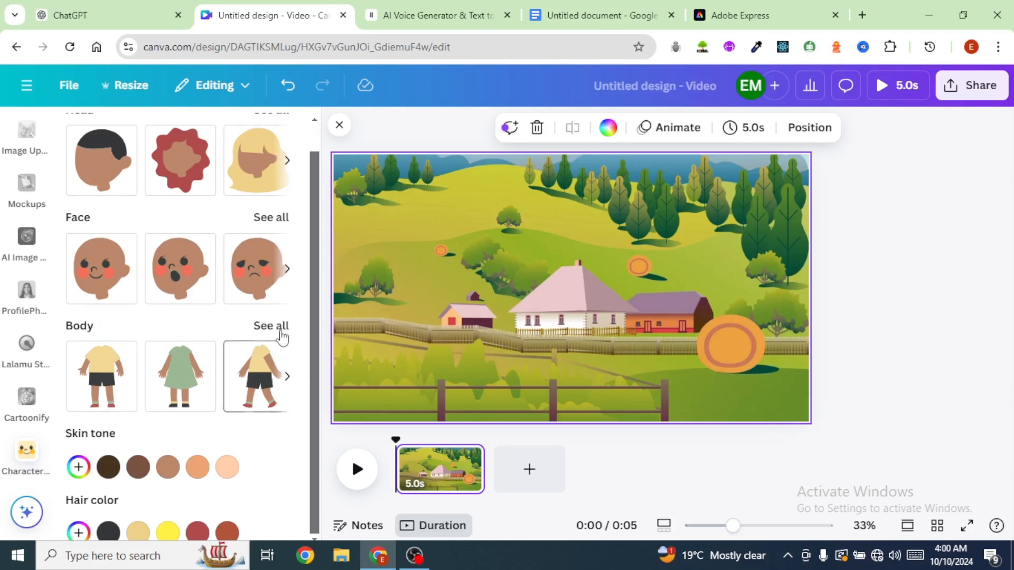
{"action": "left_click", "coordinate": [271, 326]}
{"action": "left_click", "coordinate": [177, 202]}
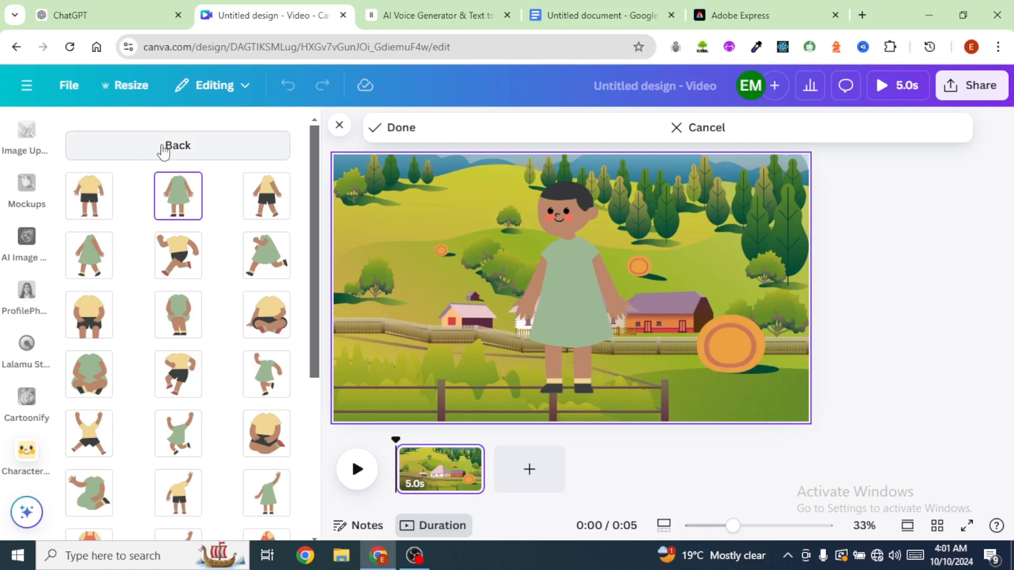
{"action": "left_click", "coordinate": [162, 150]}
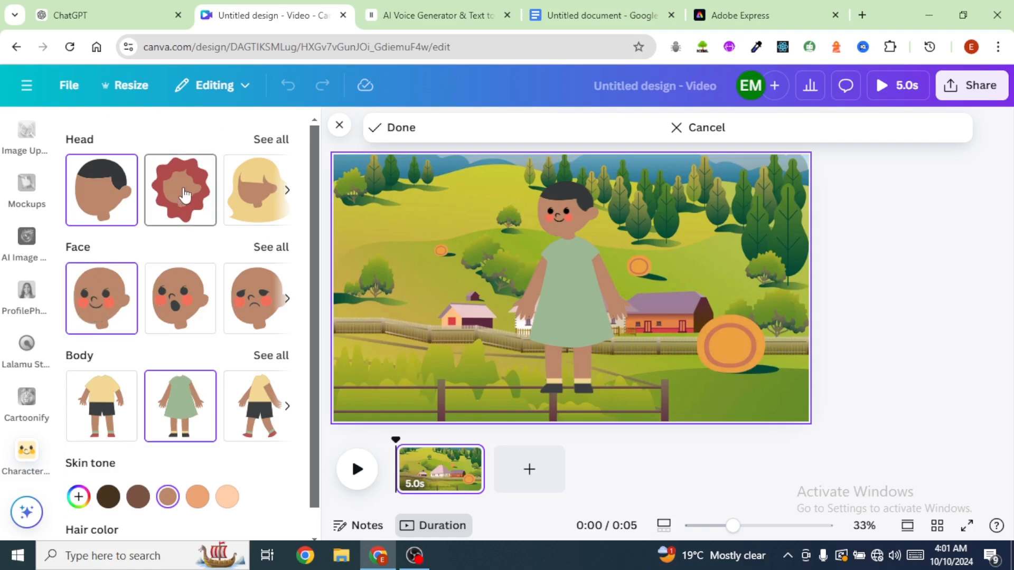
Give the character the curly-haired head and the light orange skin tone, and add her to the page.
{"action": "left_click", "coordinate": [181, 194]}
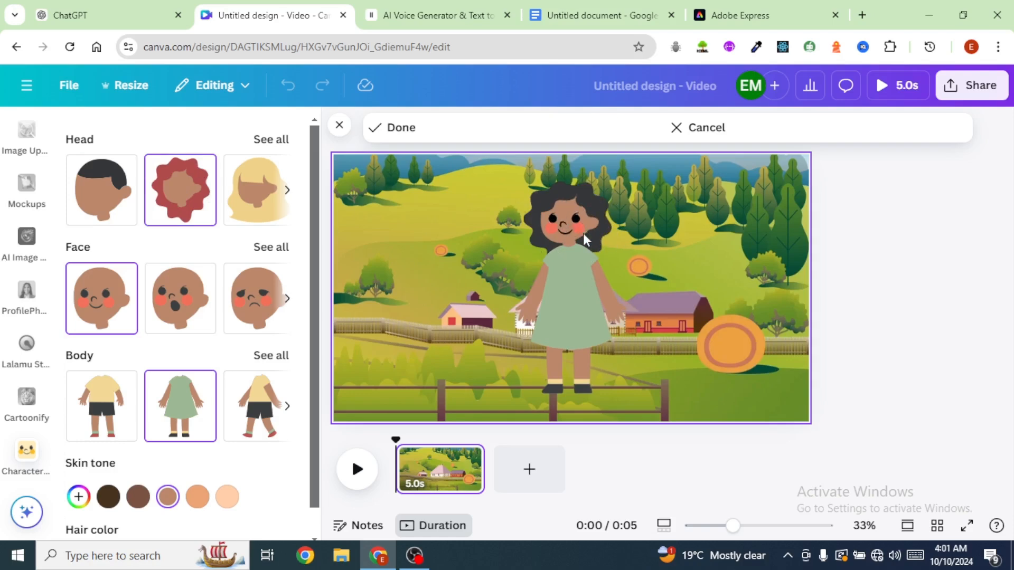
{"action": "scroll", "coordinate": [267, 456], "scroll_direction": "down", "scroll_amount": 1}
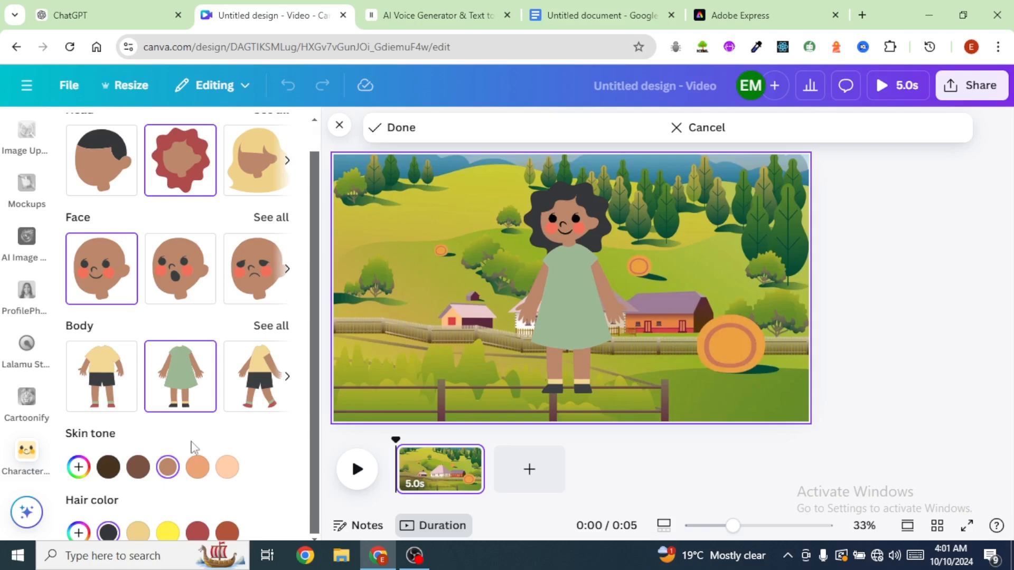
{"action": "left_click", "coordinate": [196, 466]}
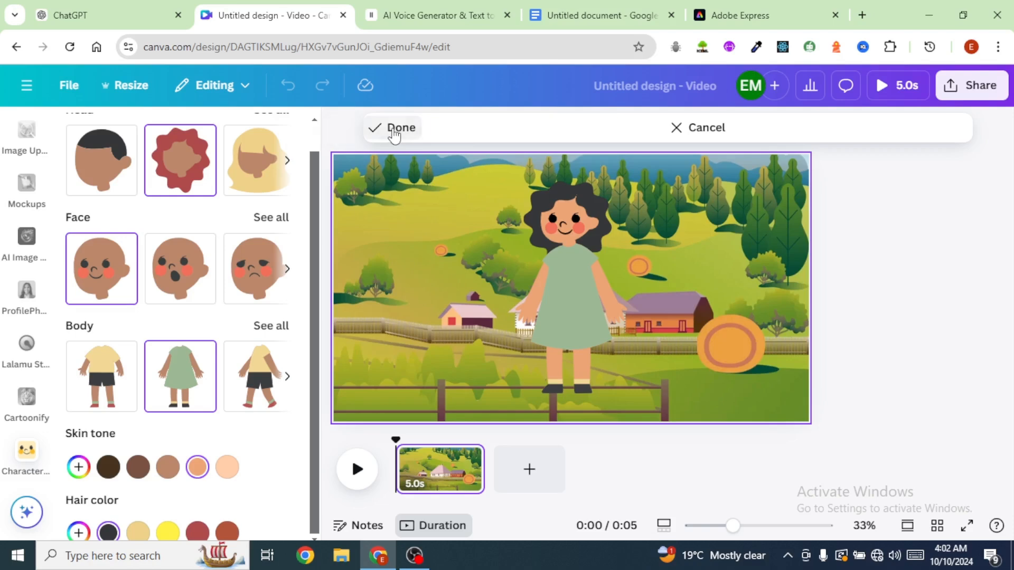
{"action": "left_click", "coordinate": [394, 127]}
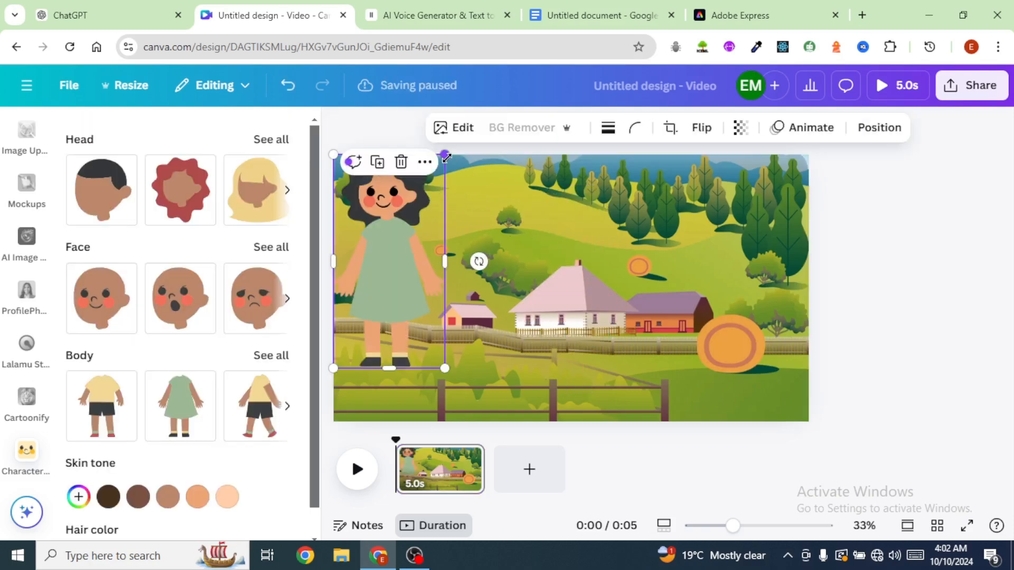
Shrink the girl and place her in the lower-right corner of the village scene, beside the large hay bale.
{"action": "left_click_drag", "start_coordinate": [445, 154], "coordinate": [403, 235]}
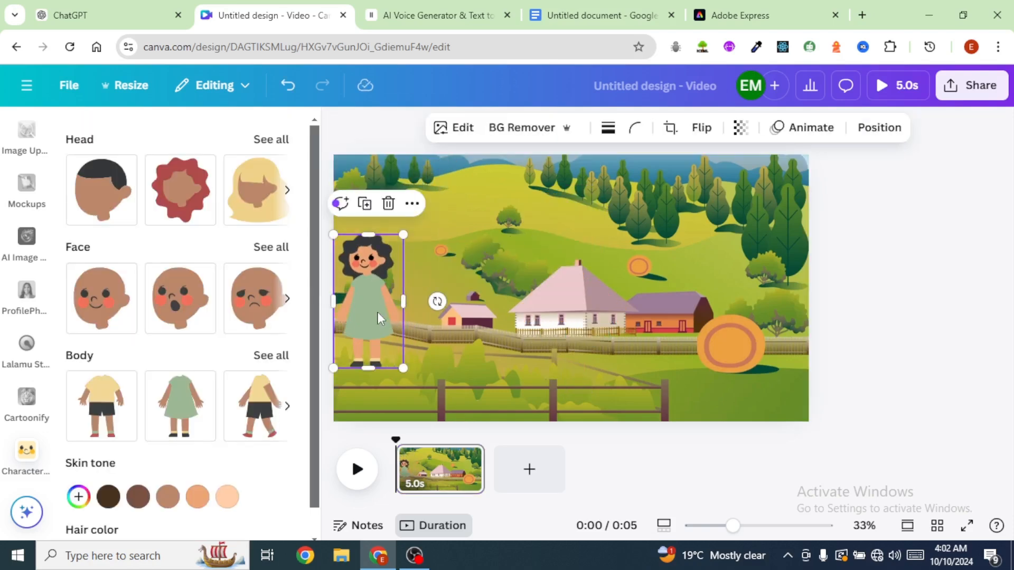
{"action": "left_click_drag", "start_coordinate": [390, 312], "coordinate": [702, 354]}
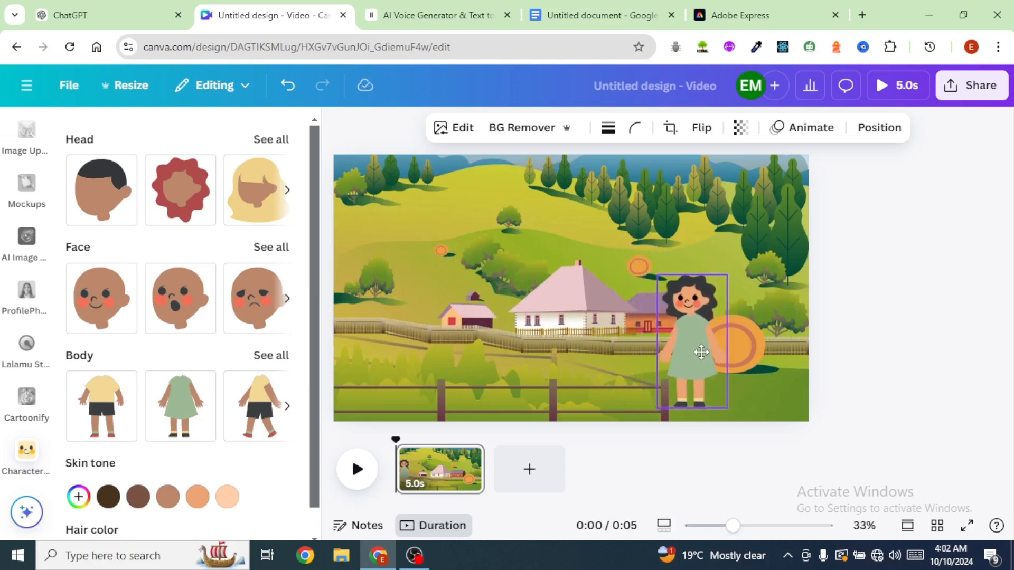
{"action": "left_click_drag", "start_coordinate": [729, 276], "coordinate": [713, 306]}
{"action": "left_click_drag", "start_coordinate": [688, 361], "coordinate": [756, 361]}
{"action": "left_click_drag", "start_coordinate": [781, 305], "coordinate": [792, 283]}
{"action": "left_click_drag", "start_coordinate": [760, 355], "coordinate": [766, 366]}
{"action": "left_click", "coordinate": [891, 327]}
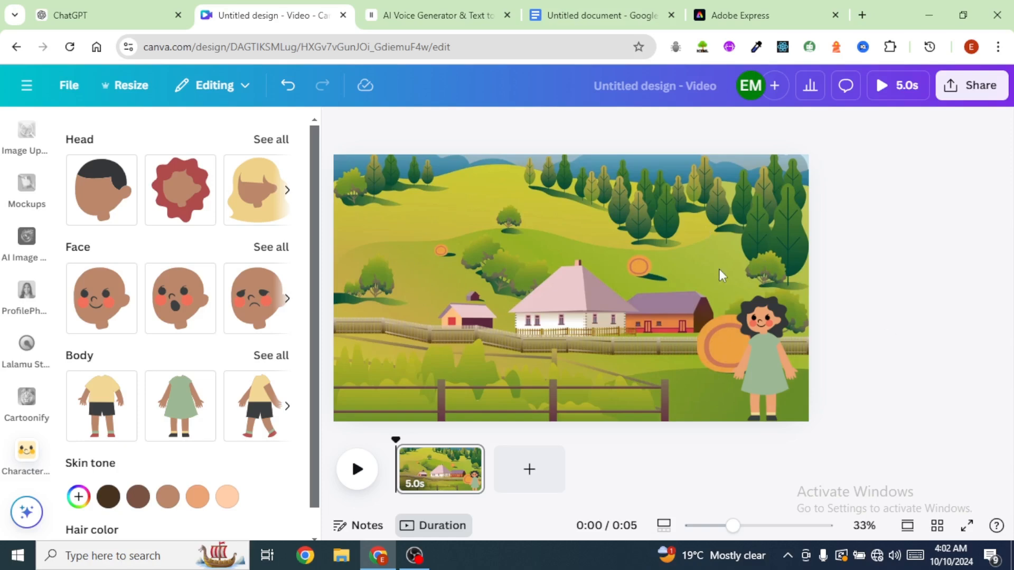
Start a second character using the standing body with a cane, yellow sweater and green trousers from the full set of bodies.
{"action": "scroll", "coordinate": [159, 385], "scroll_direction": "down", "scroll_amount": 1}
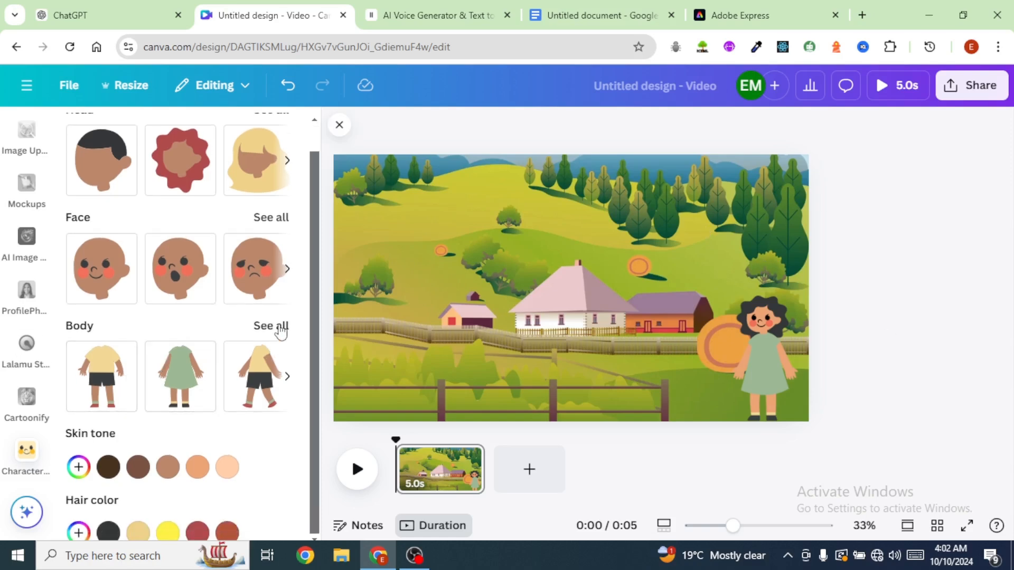
{"action": "left_click", "coordinate": [272, 326]}
{"action": "scroll", "coordinate": [253, 443], "scroll_direction": "down", "scroll_amount": 5}
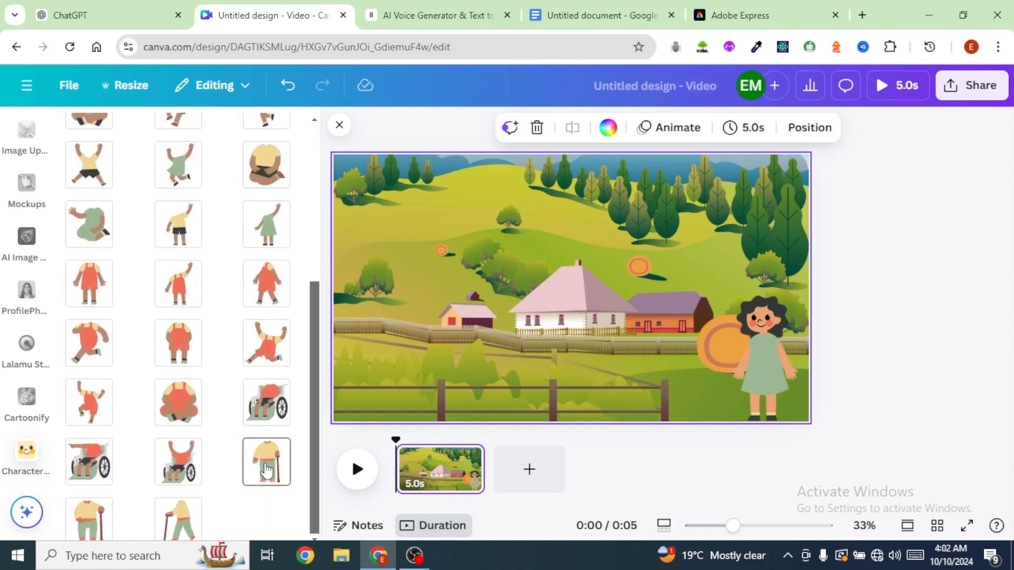
{"action": "left_click", "coordinate": [267, 467]}
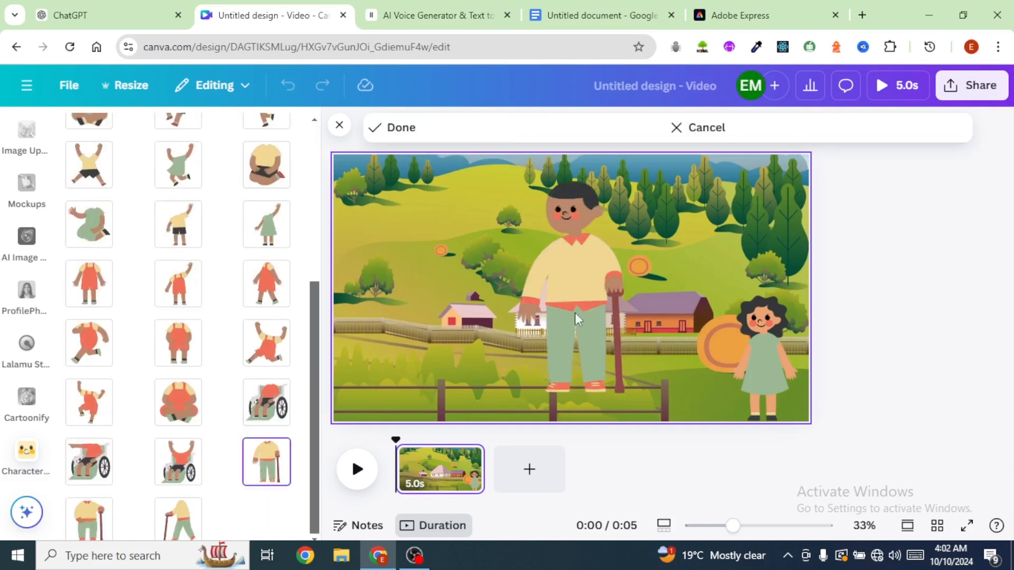
Keep the short dark-haired head for the grandfather, give him the light orange skin tone, and add him to the page.
{"action": "scroll", "coordinate": [280, 302], "scroll_direction": "up", "scroll_amount": 10}
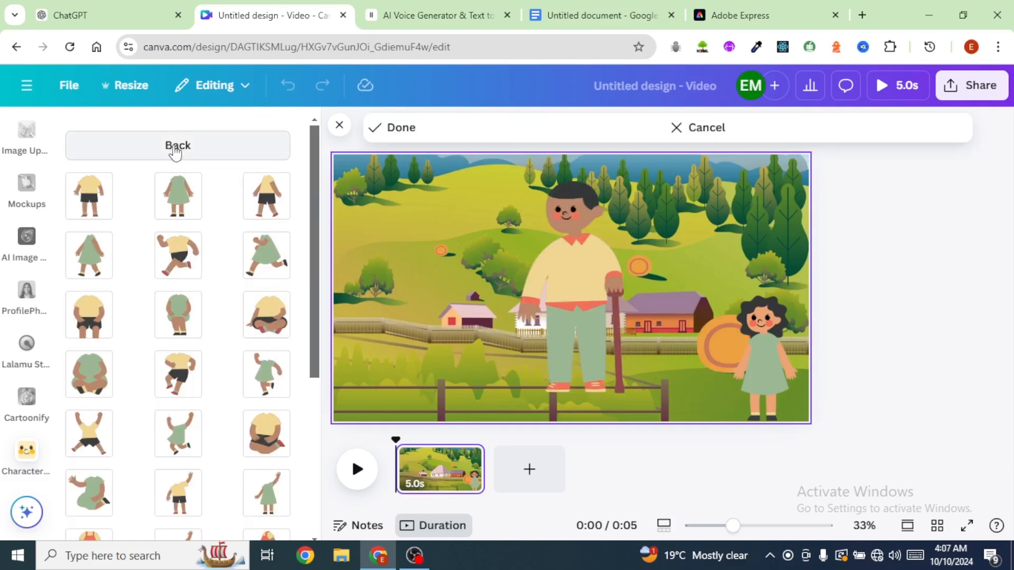
{"action": "left_click", "coordinate": [176, 150]}
{"action": "left_click", "coordinate": [272, 140]}
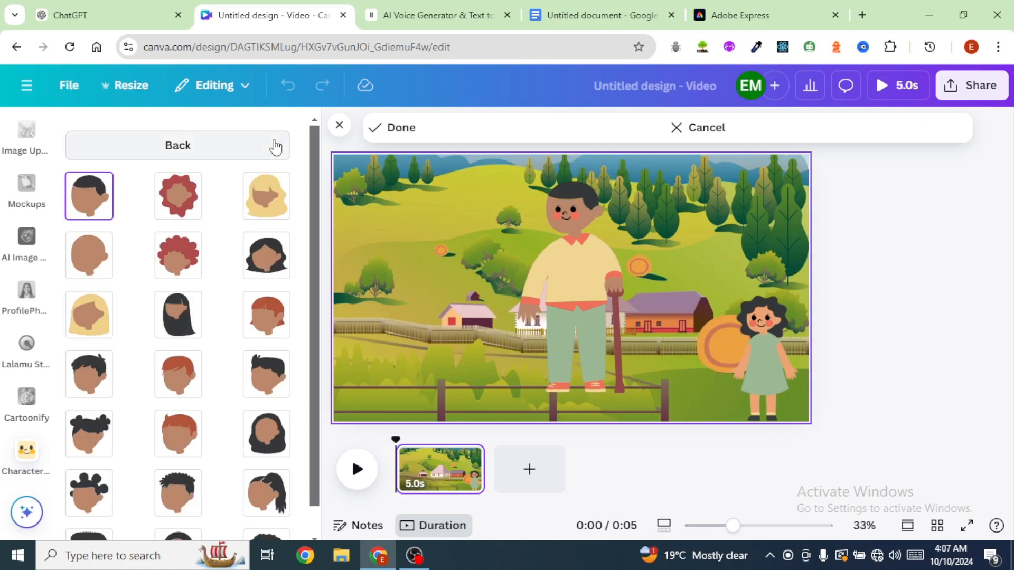
{"action": "left_click", "coordinate": [178, 147]}
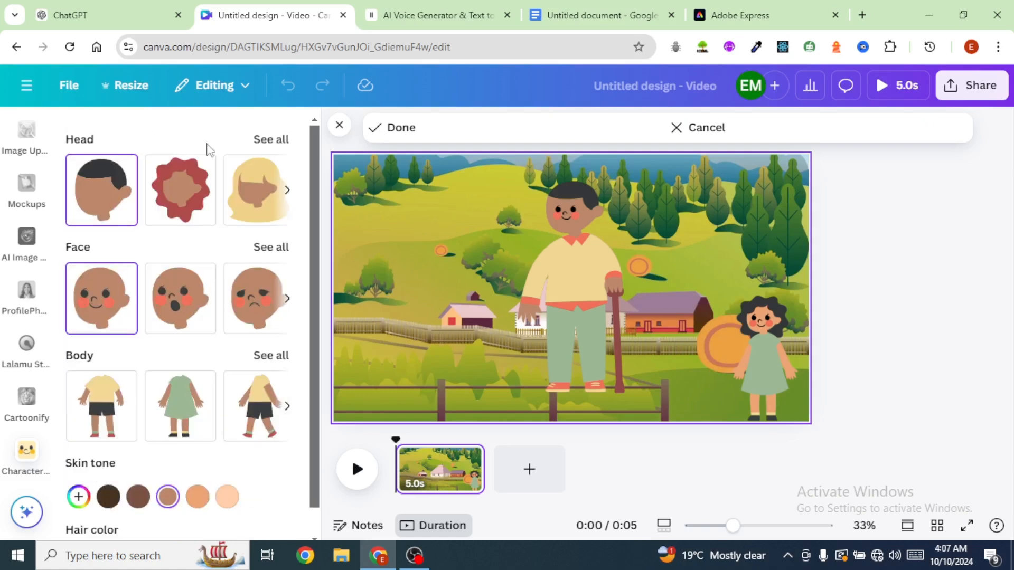
{"action": "scroll", "coordinate": [269, 417], "scroll_direction": "down", "scroll_amount": 1}
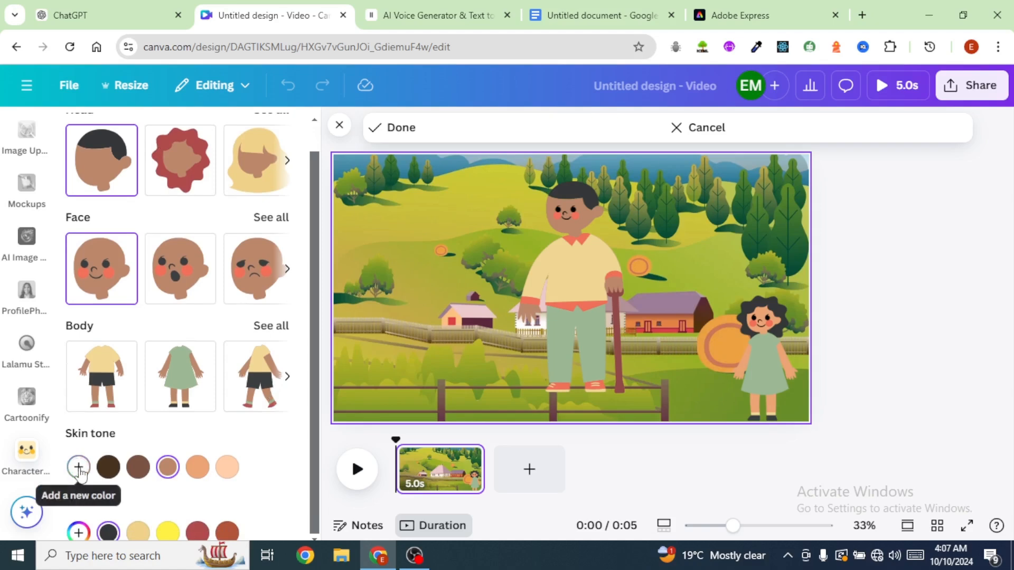
{"action": "left_click", "coordinate": [199, 467]}
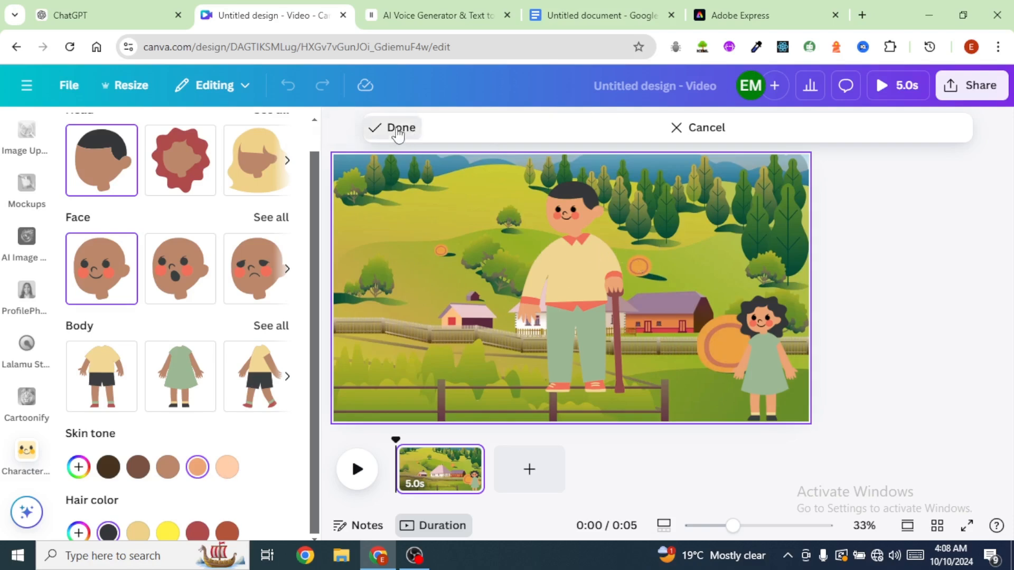
{"action": "left_click", "coordinate": [394, 127]}
Shrink the grandfather and place him next to the girl in the village scene, making the girl clearly smaller than him.
{"action": "left_click_drag", "start_coordinate": [449, 255], "coordinate": [455, 267]}
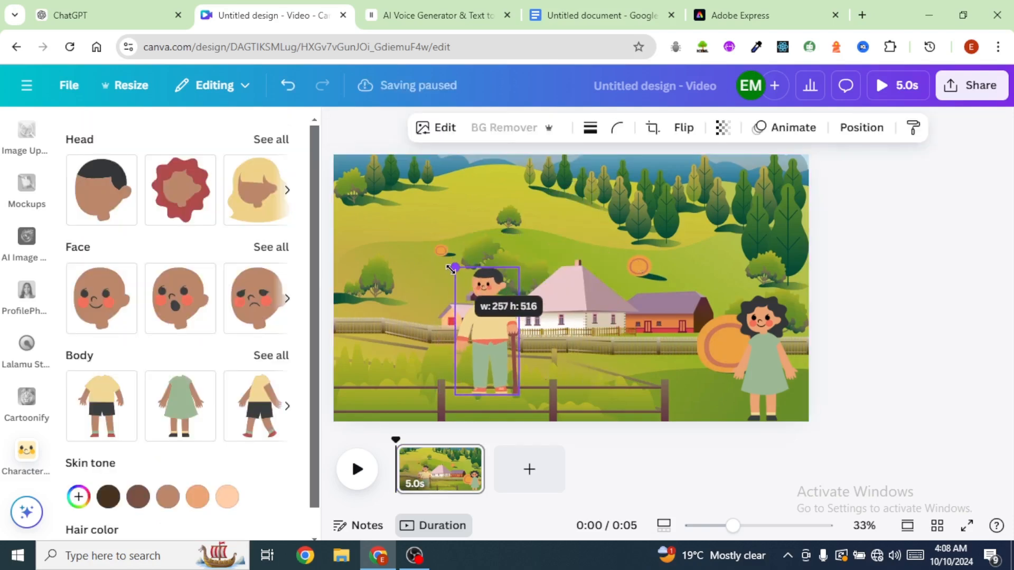
{"action": "left_click_drag", "start_coordinate": [486, 362], "coordinate": [684, 389]}
{"action": "left_click", "coordinate": [744, 396]}
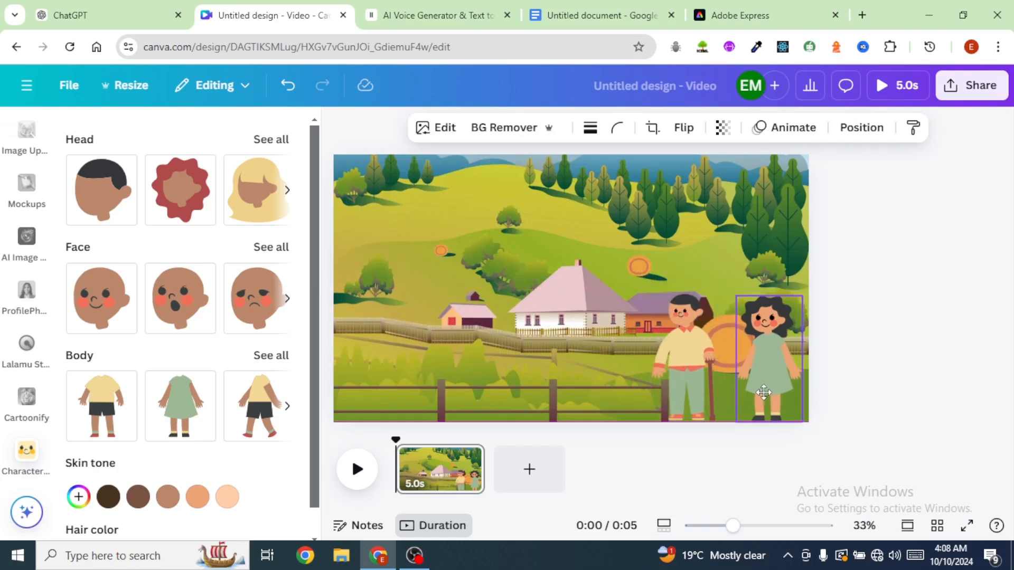
{"action": "left_click_drag", "start_coordinate": [800, 296], "coordinate": [782, 338]}
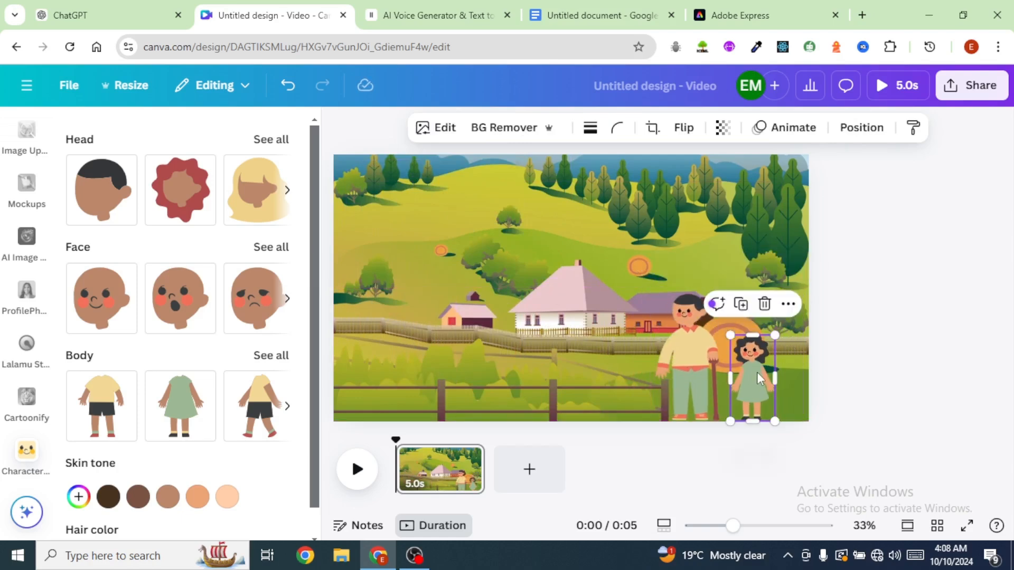
{"action": "left_click", "coordinate": [880, 271]}
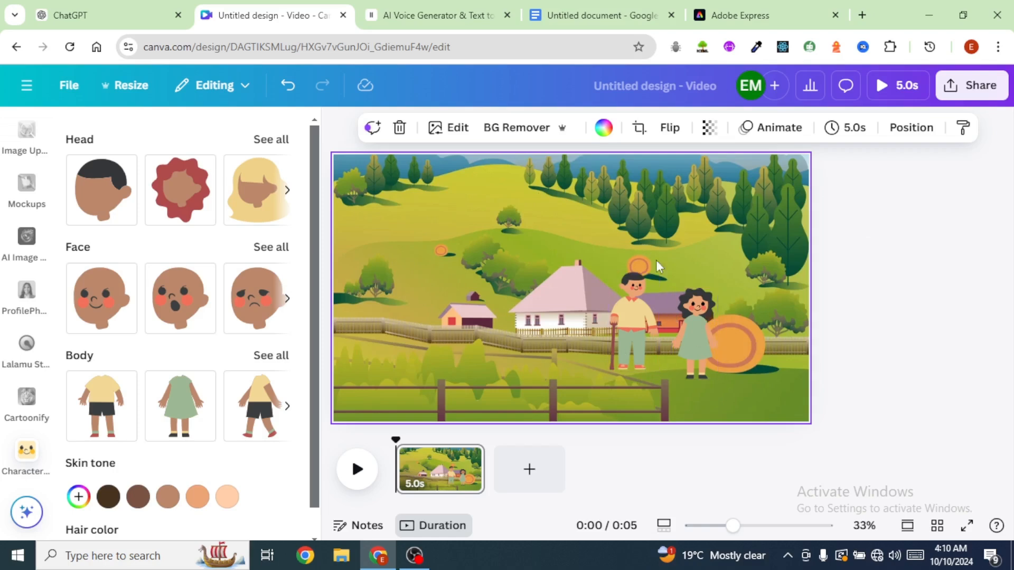
Check the story's opening paragraph in Google Docs, then return to Canva and duplicate the village page.
{"action": "left_click", "coordinate": [586, 17]}
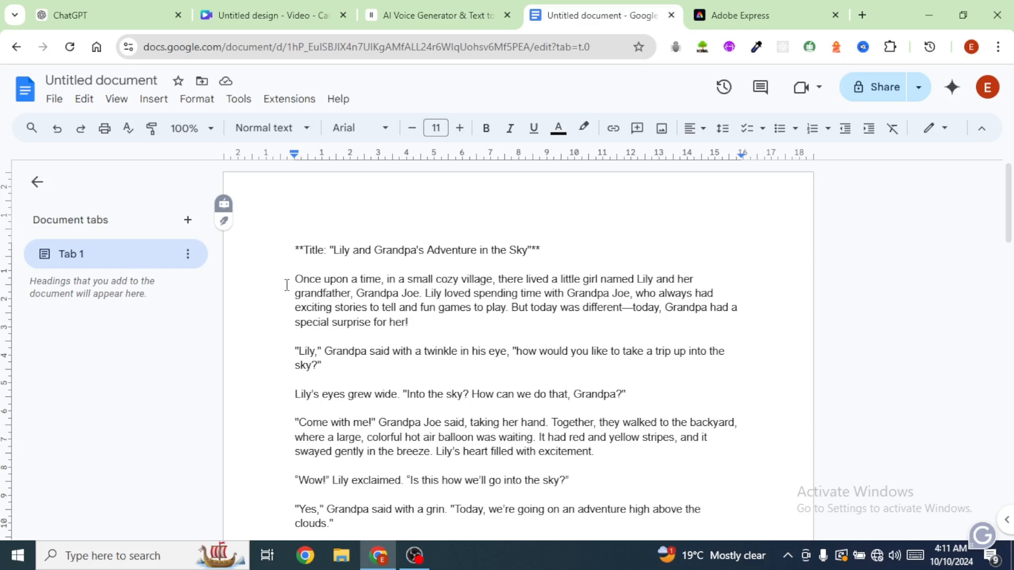
{"action": "left_click_drag", "start_coordinate": [299, 279], "coordinate": [409, 322]}
{"action": "left_click", "coordinate": [264, 15]}
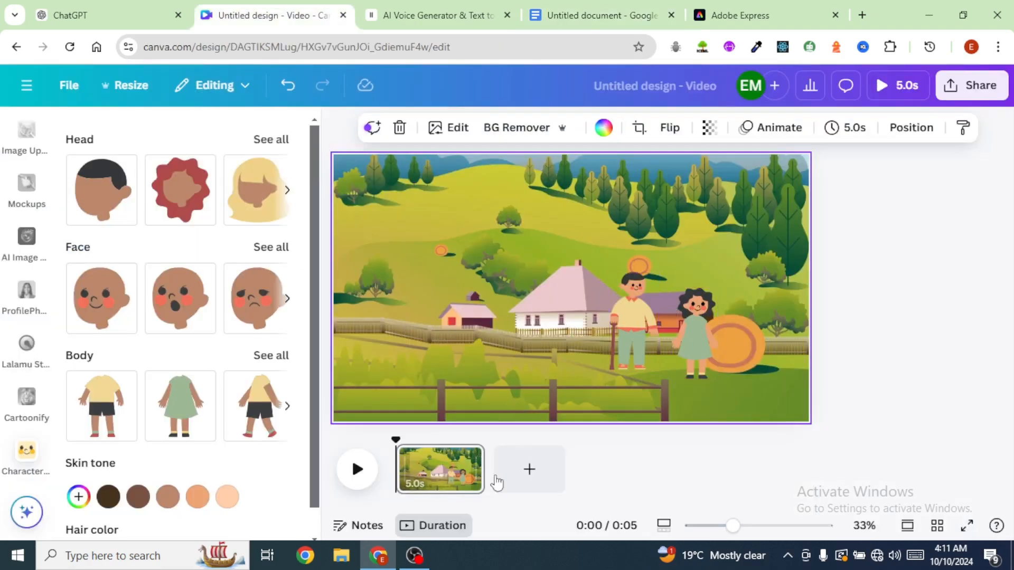
{"action": "left_click", "coordinate": [464, 458]}
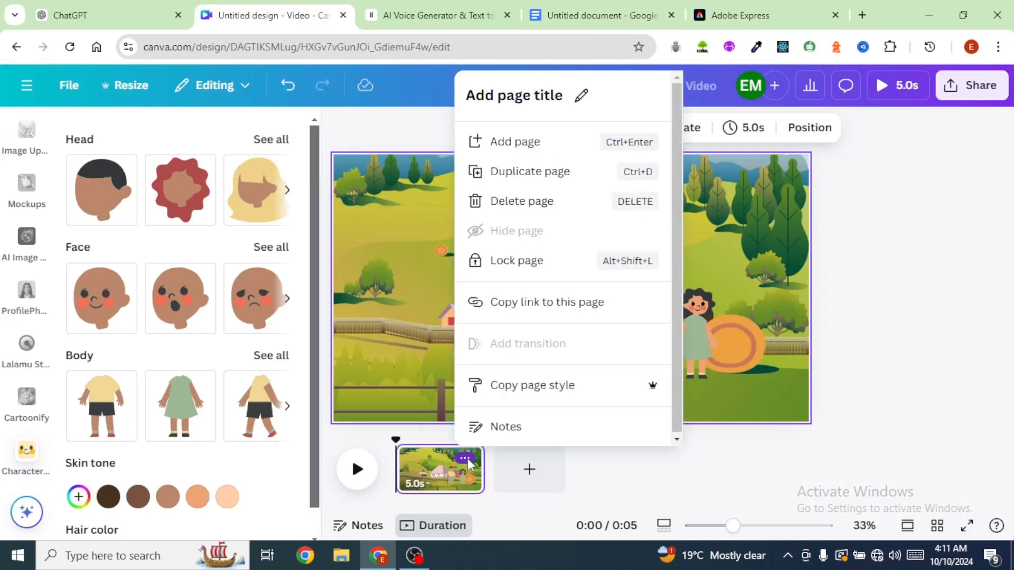
{"action": "left_click", "coordinate": [518, 179]}
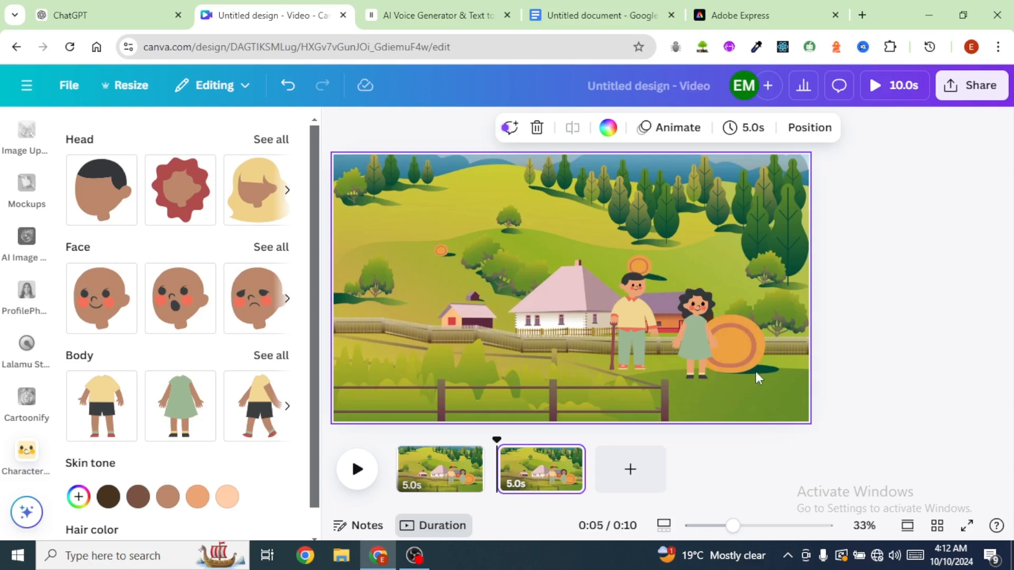
Replace the standing girl on the second page: delete her and start a new character with the walking body in a green dress.
{"action": "left_click", "coordinate": [701, 348]}
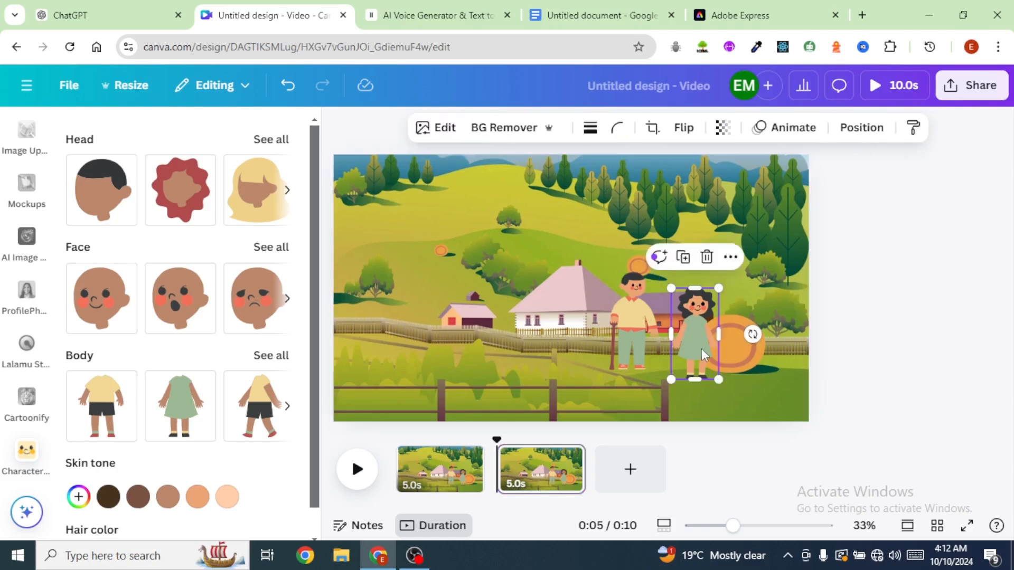
{"action": "key", "text": "Delete"}
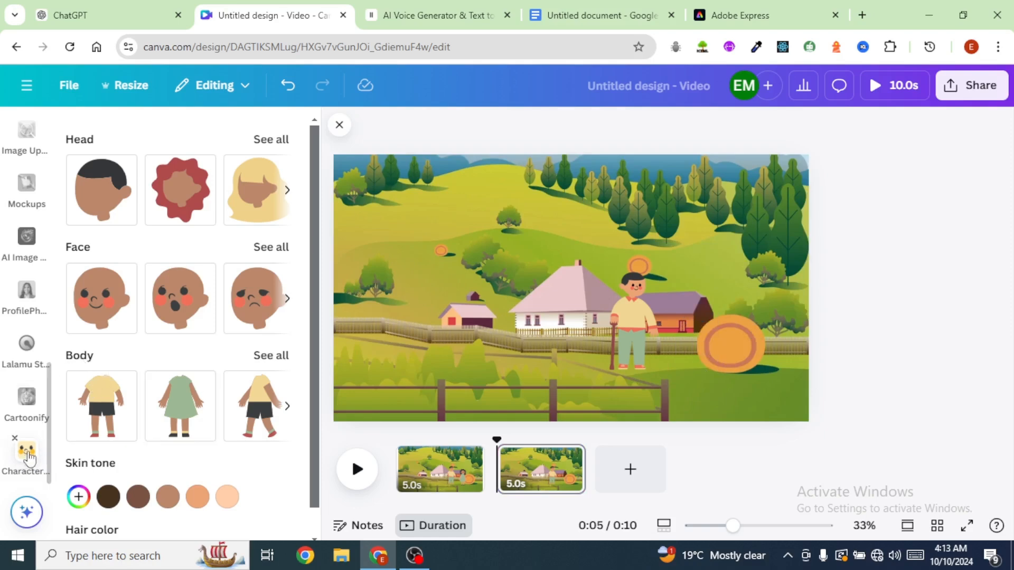
{"action": "left_click", "coordinate": [271, 361]}
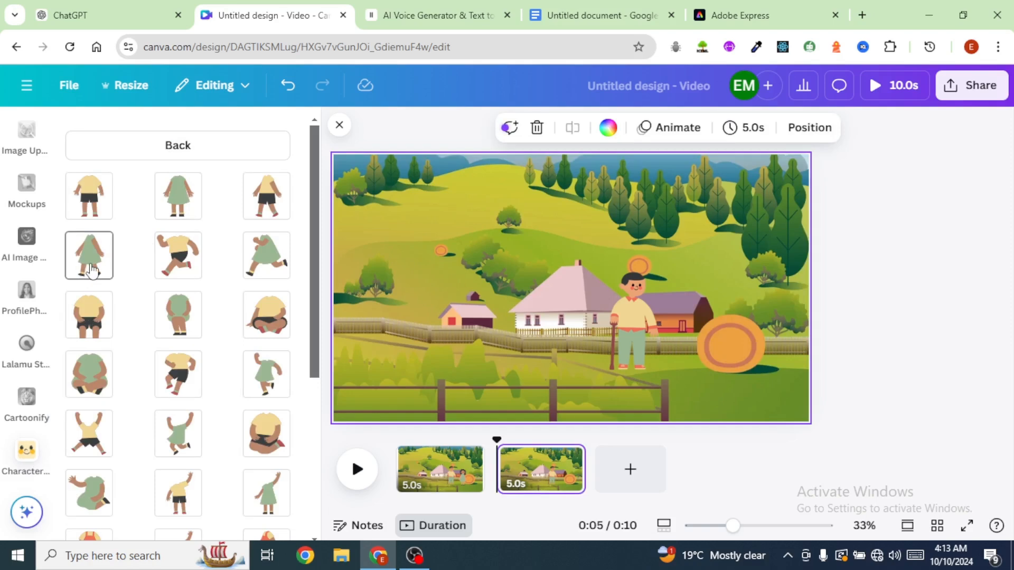
{"action": "left_click", "coordinate": [91, 268]}
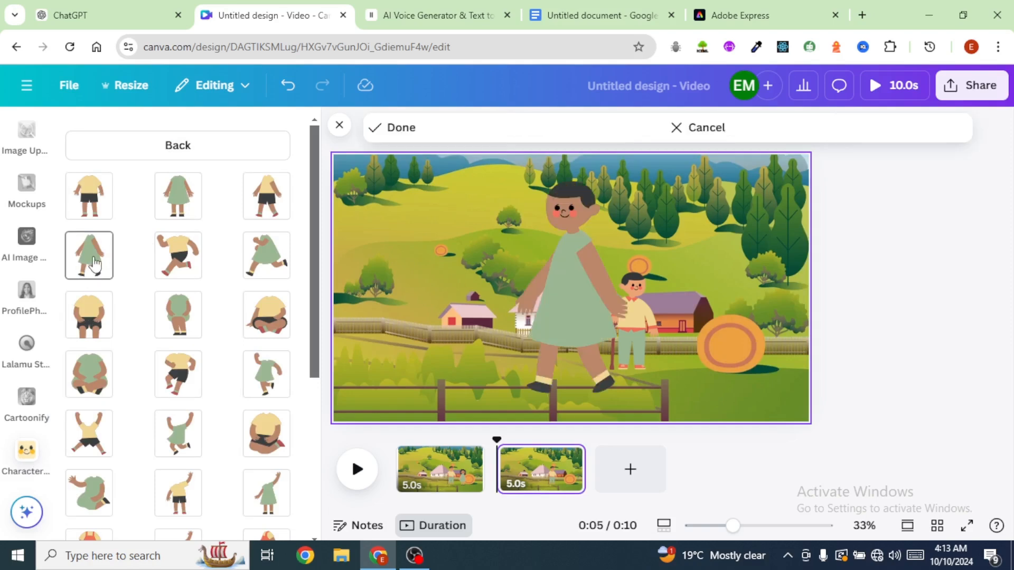
Give the walking girl the curly-haired head and the light orange skin tone, and add her to the second page.
{"action": "left_click", "coordinate": [188, 148]}
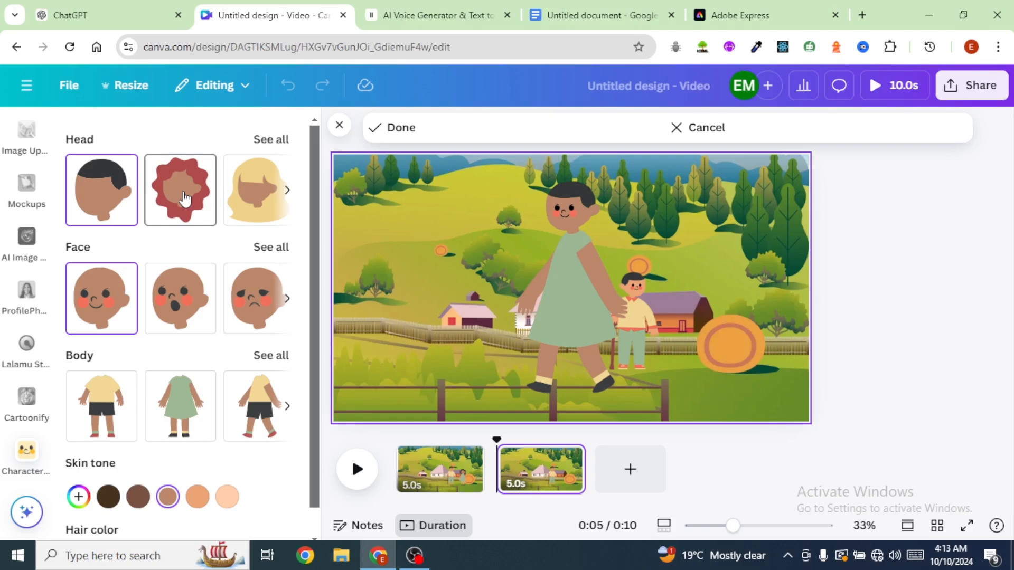
{"action": "left_click", "coordinate": [186, 198]}
{"action": "scroll", "coordinate": [204, 439], "scroll_direction": "down", "scroll_amount": 1}
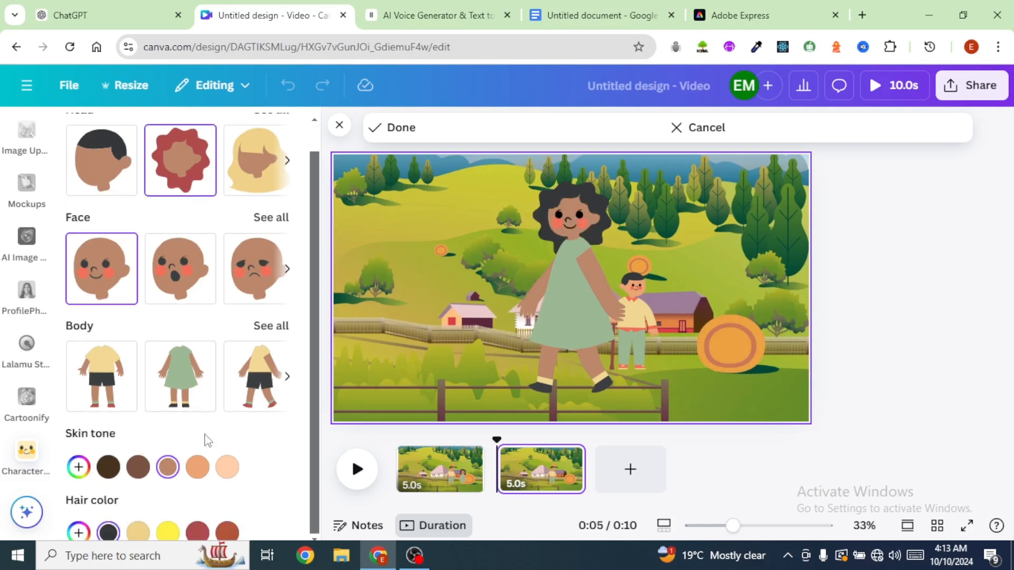
{"action": "left_click", "coordinate": [198, 467]}
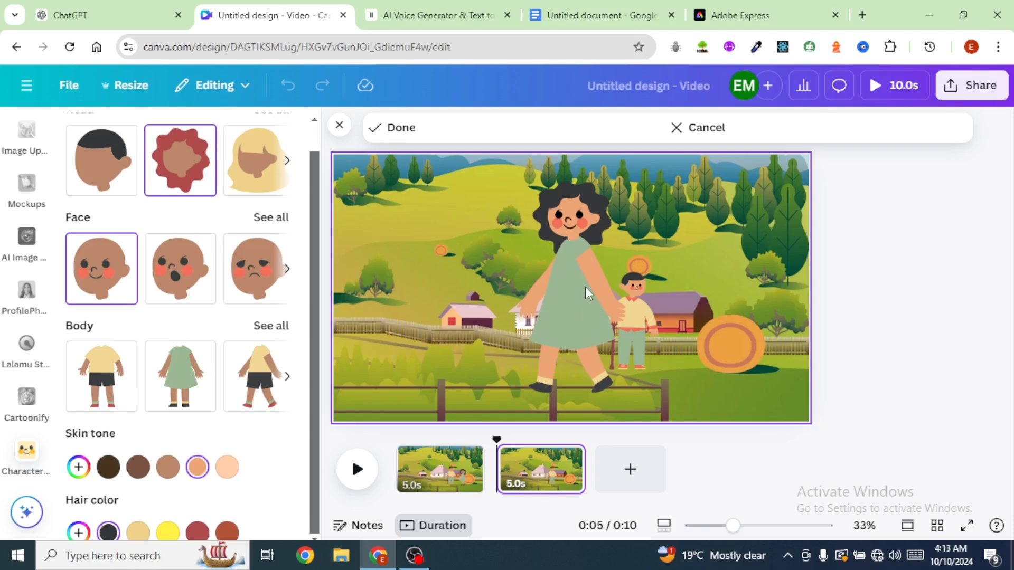
{"action": "left_click", "coordinate": [400, 131]}
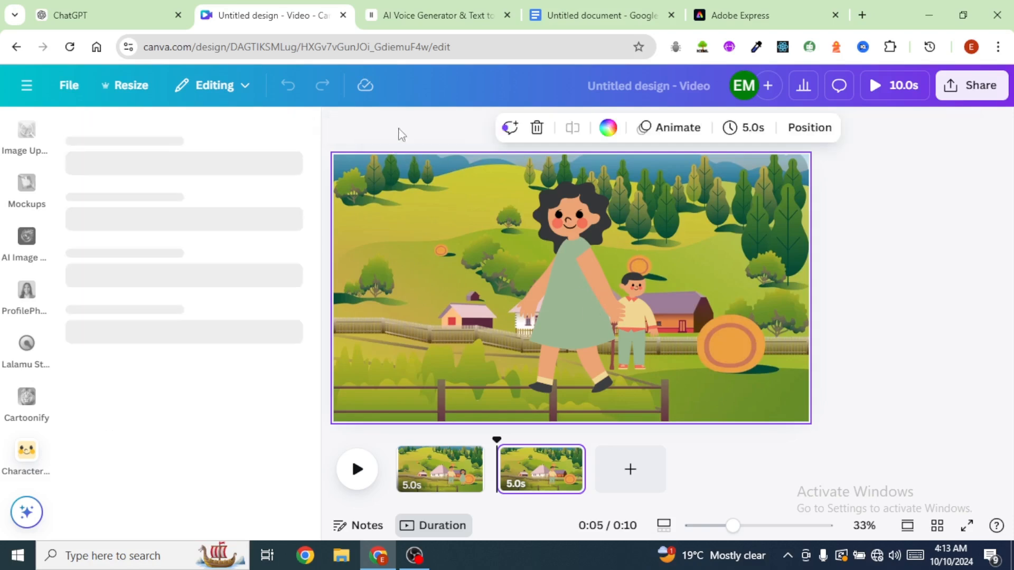
Shrink the walking girl, place her between the grandfather and the large hay bale, and flip her horizontally.
{"action": "left_click_drag", "start_coordinate": [442, 155], "coordinate": [690, 347]}
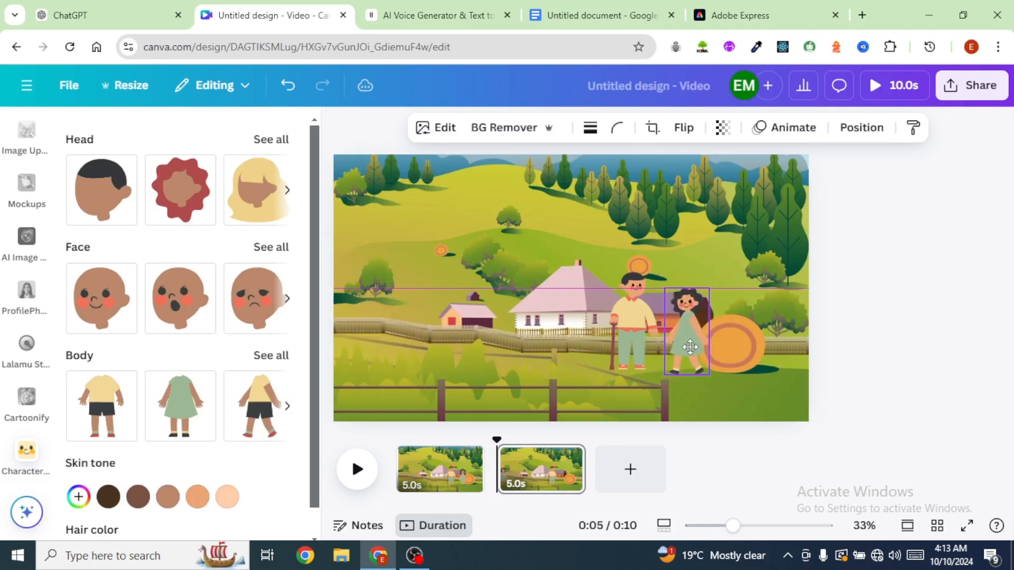
{"action": "left_click", "coordinate": [683, 128]}
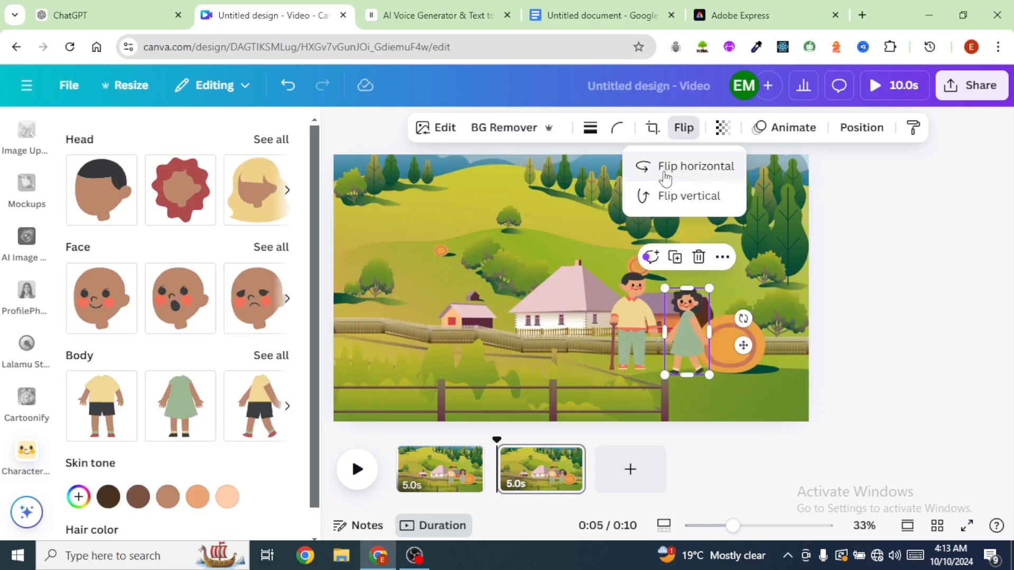
{"action": "left_click", "coordinate": [685, 167]}
{"action": "left_click_drag", "start_coordinate": [705, 353], "coordinate": [698, 353]}
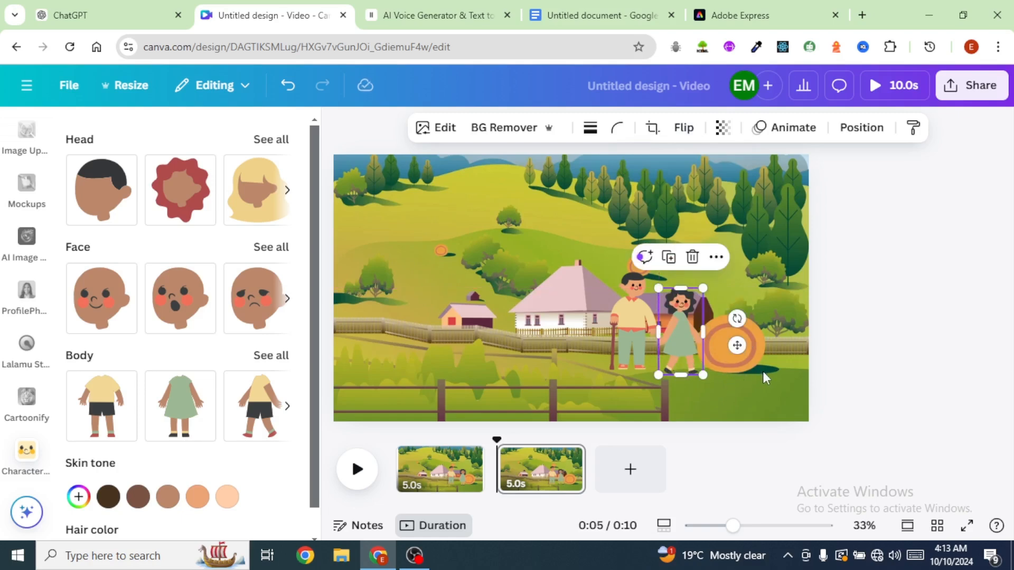
{"action": "left_click", "coordinate": [857, 290]}
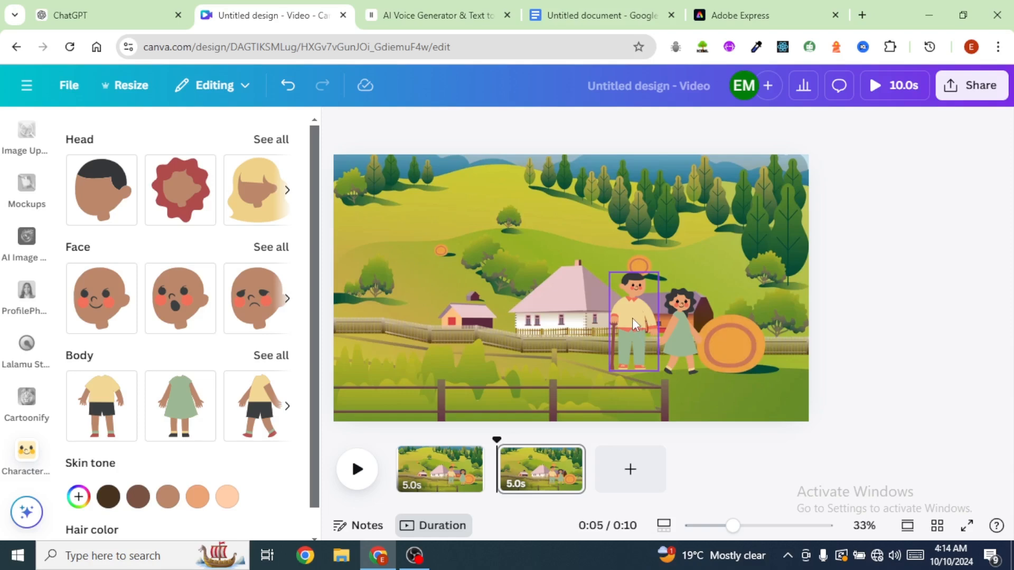
Delete the standing grandfather from the second page and start a new character with the walking body leaning on a cane.
{"action": "left_click", "coordinate": [636, 334]}
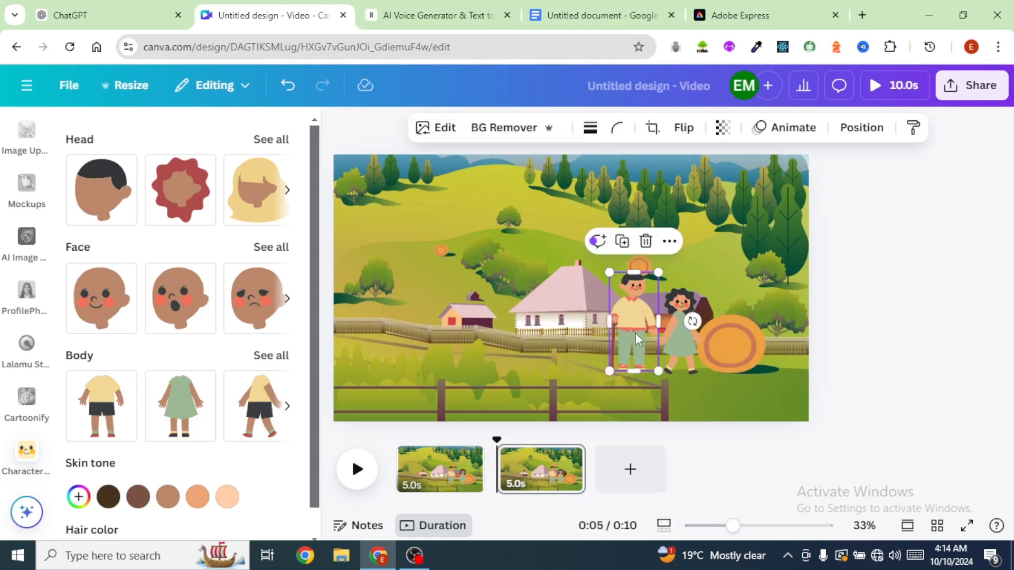
{"action": "key", "text": "Delete"}
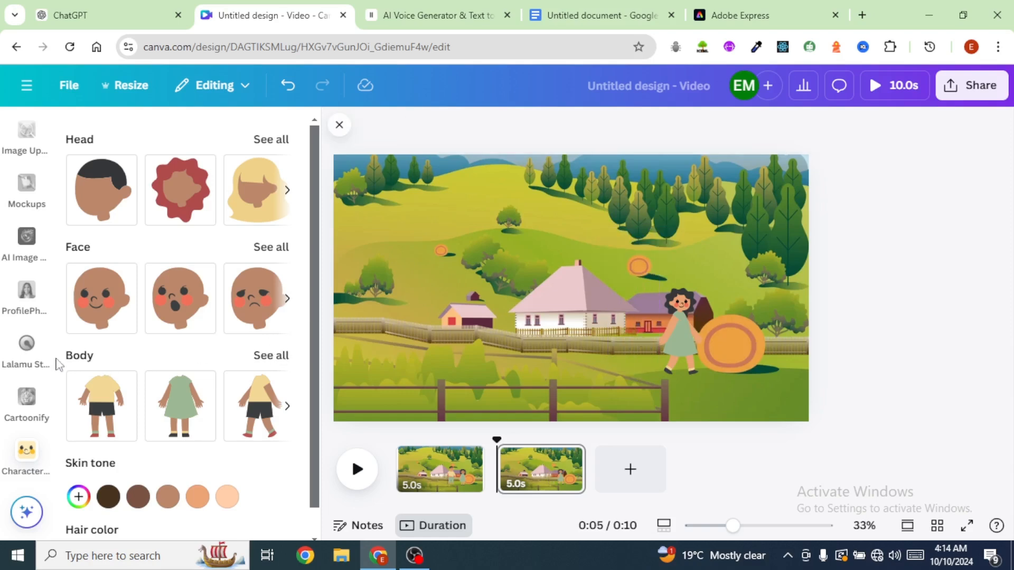
{"action": "left_click", "coordinate": [270, 356]}
{"action": "scroll", "coordinate": [180, 361], "scroll_direction": "down", "scroll_amount": 5}
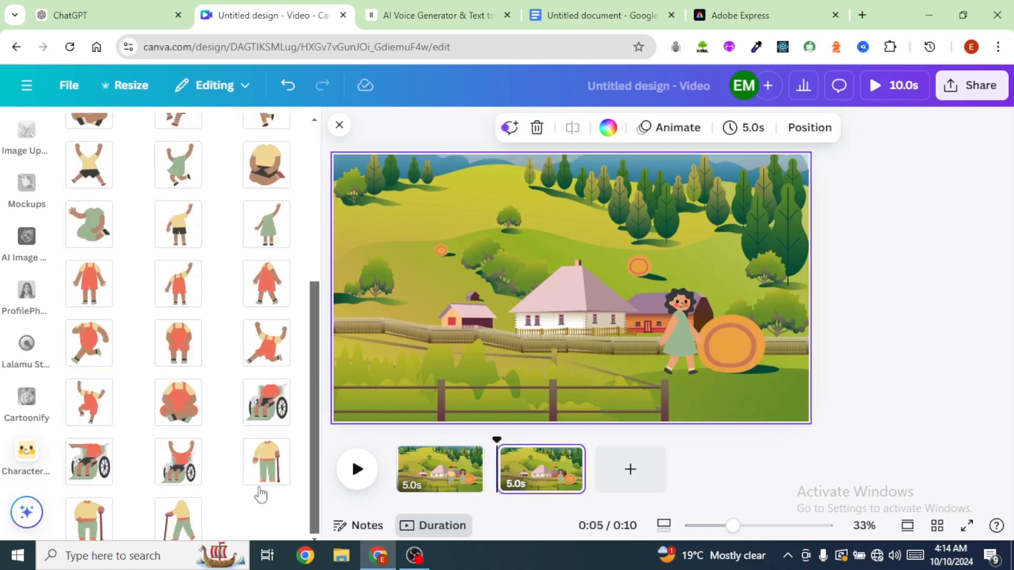
{"action": "left_click", "coordinate": [185, 523]}
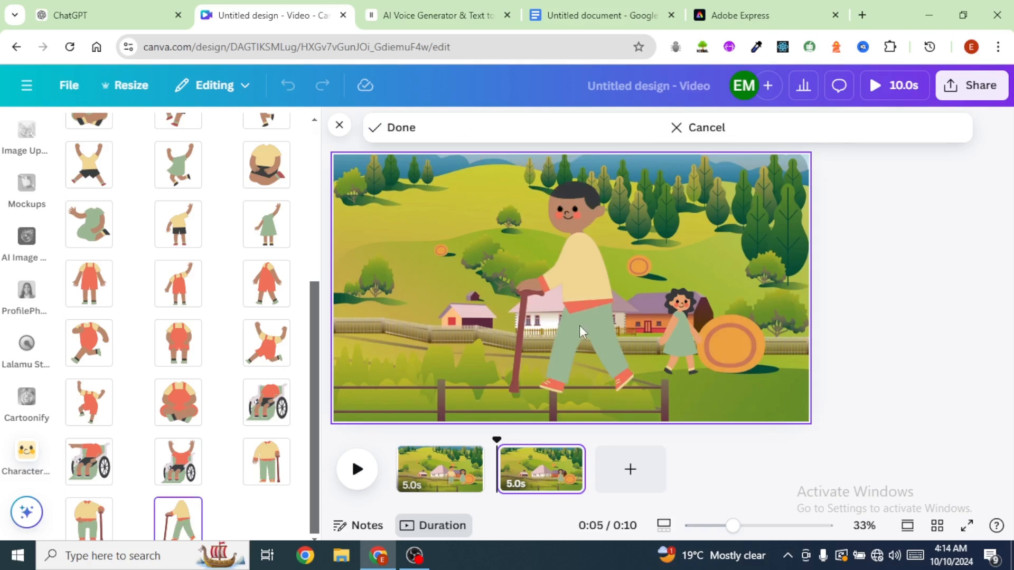
Give the walking grandfather with the cane the light orange skin tone and add him to the second page.
{"action": "scroll", "coordinate": [188, 153], "scroll_direction": "up", "scroll_amount": 5}
{"action": "left_click", "coordinate": [189, 151]}
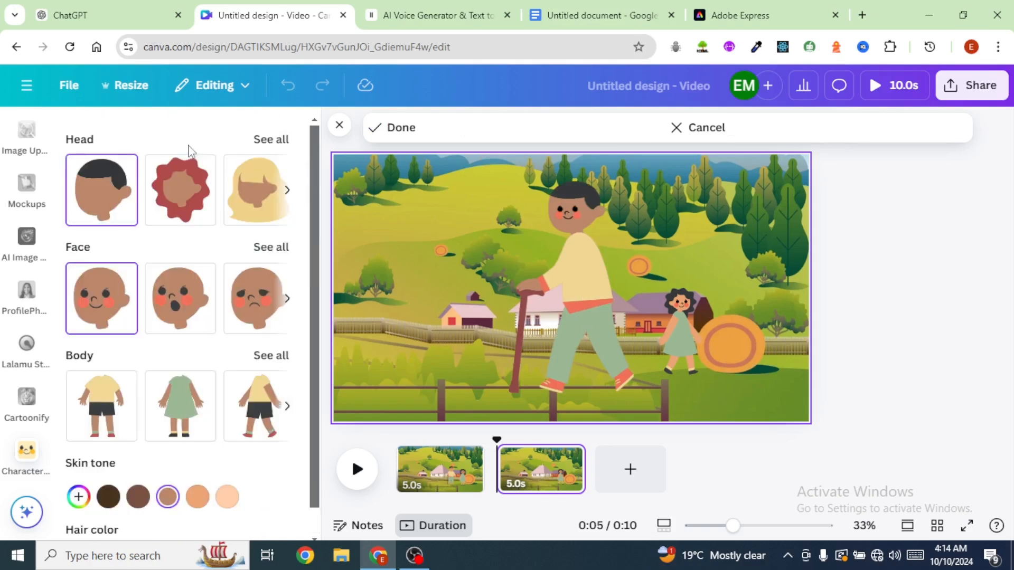
{"action": "scroll", "coordinate": [176, 423], "scroll_direction": "down", "scroll_amount": 1}
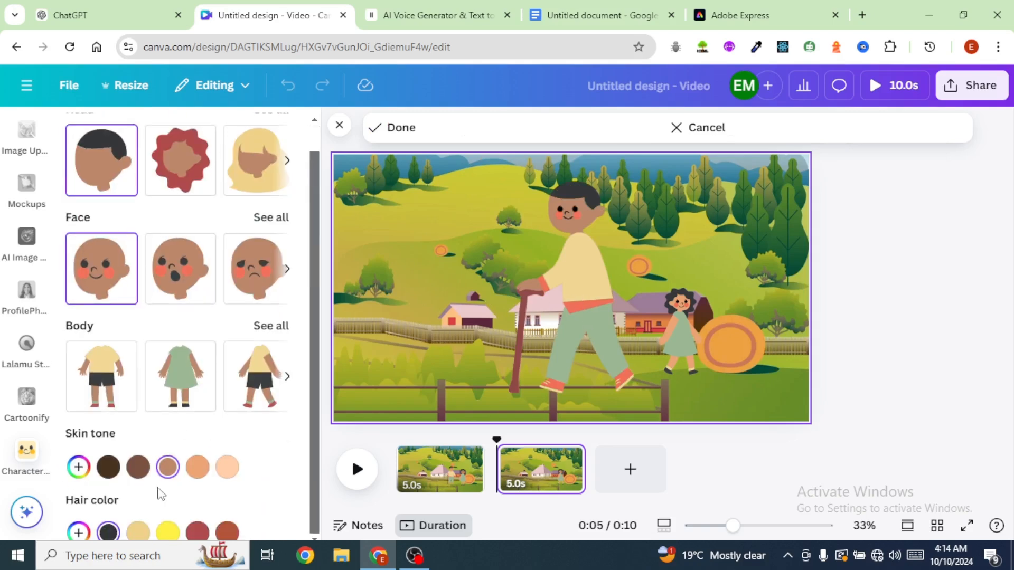
{"action": "left_click", "coordinate": [200, 474]}
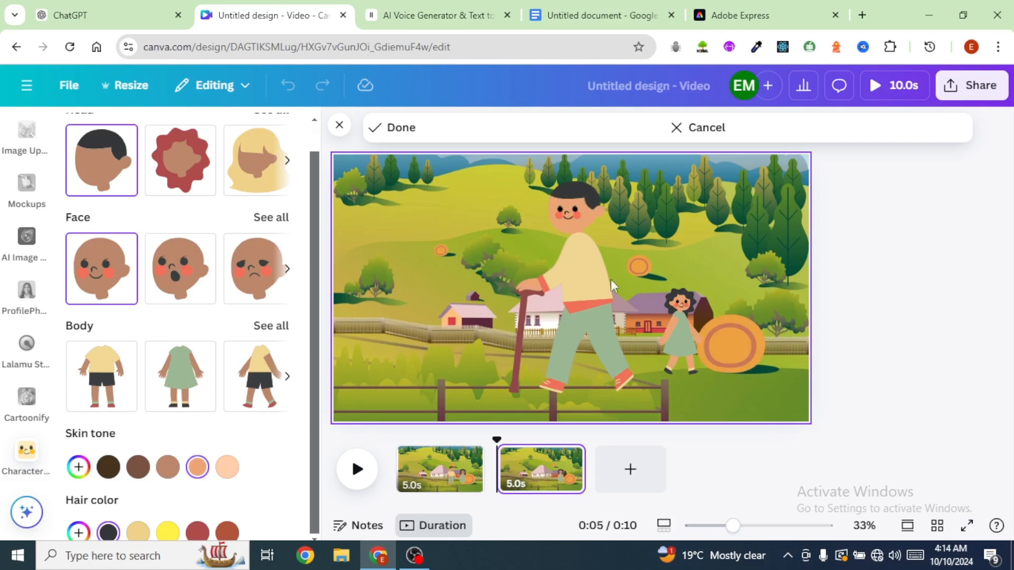
{"action": "left_click", "coordinate": [391, 128]}
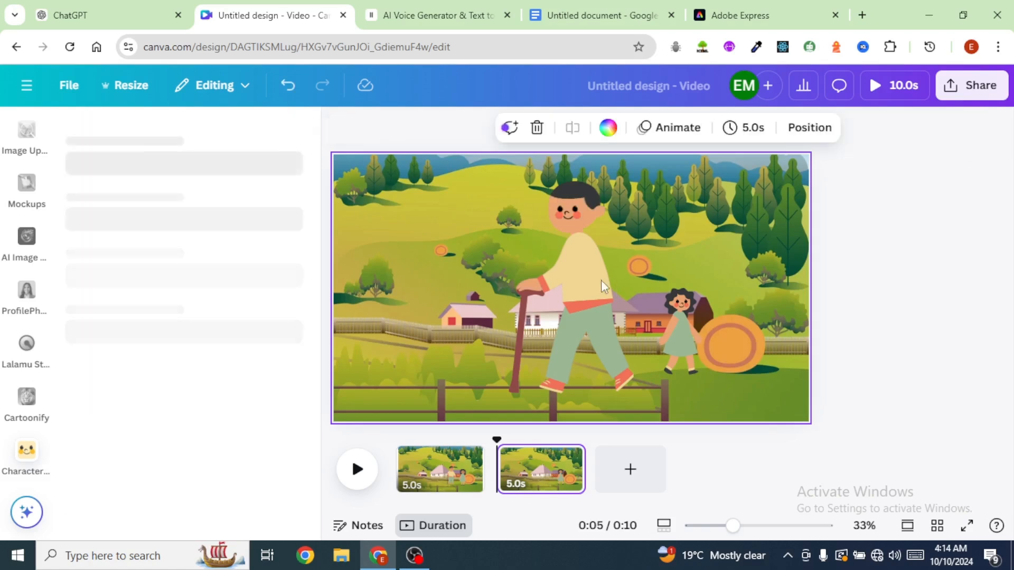
Shrink the walking grandfather, flip him horizontally, and place him directly behind the walking girl.
{"action": "left_click_drag", "start_coordinate": [458, 155], "coordinate": [433, 239]}
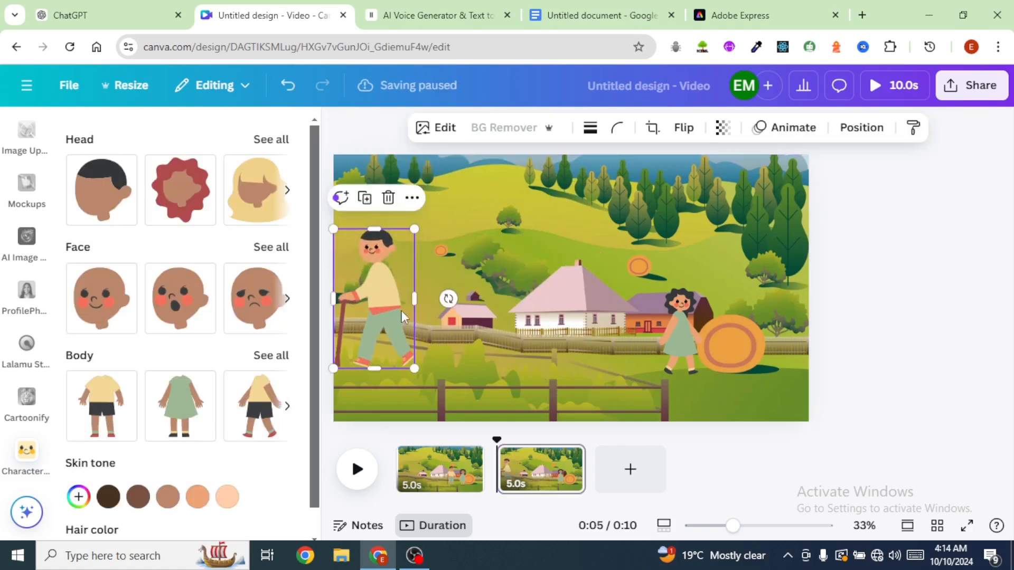
{"action": "left_click_drag", "start_coordinate": [386, 319], "coordinate": [626, 323]}
{"action": "left_click", "coordinate": [682, 129]}
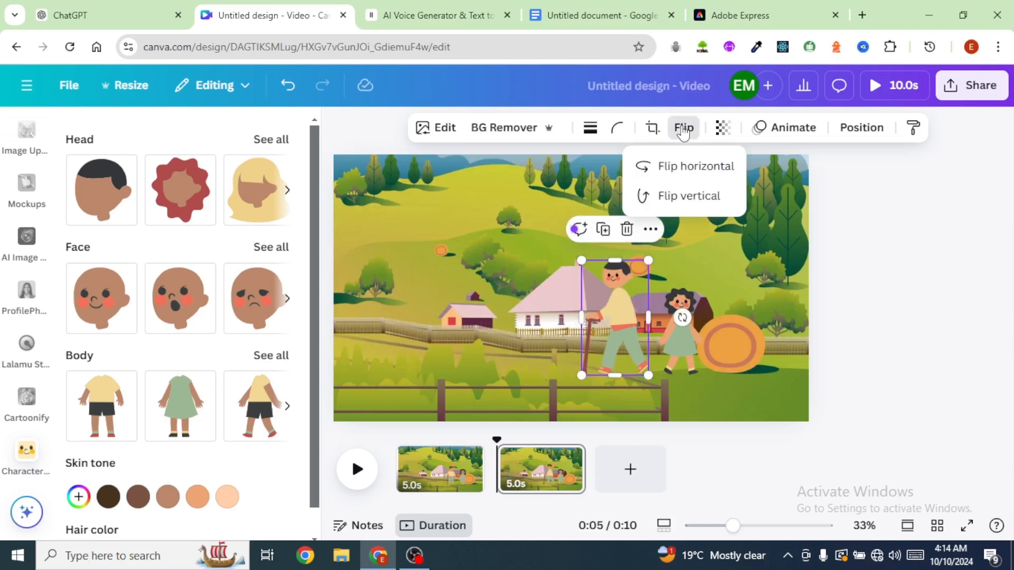
{"action": "left_click", "coordinate": [681, 168]}
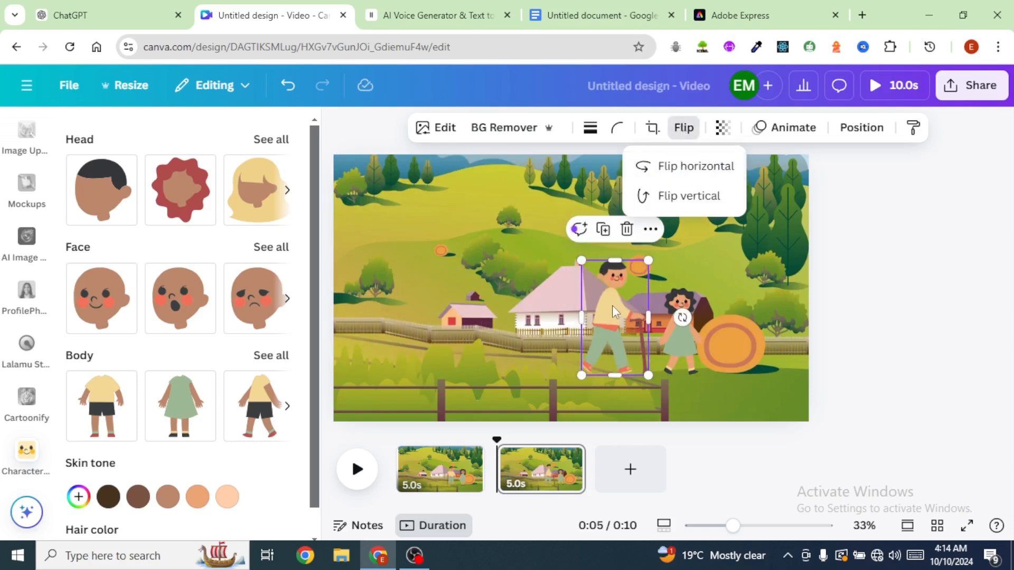
{"action": "left_click_drag", "start_coordinate": [648, 260], "coordinate": [640, 275]}
{"action": "left_click_drag", "start_coordinate": [596, 335], "coordinate": [620, 334]}
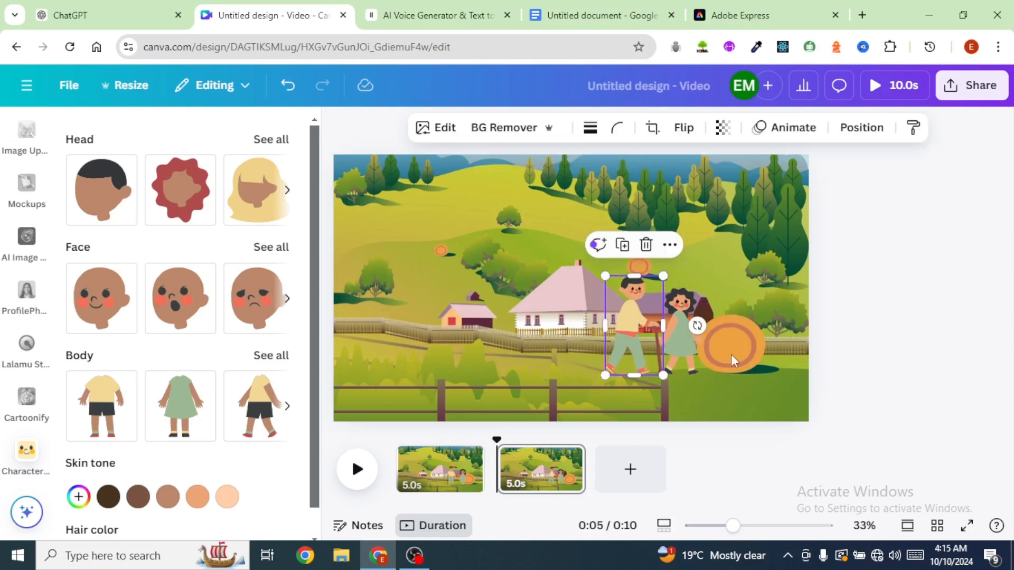
{"action": "left_click", "coordinate": [851, 300]}
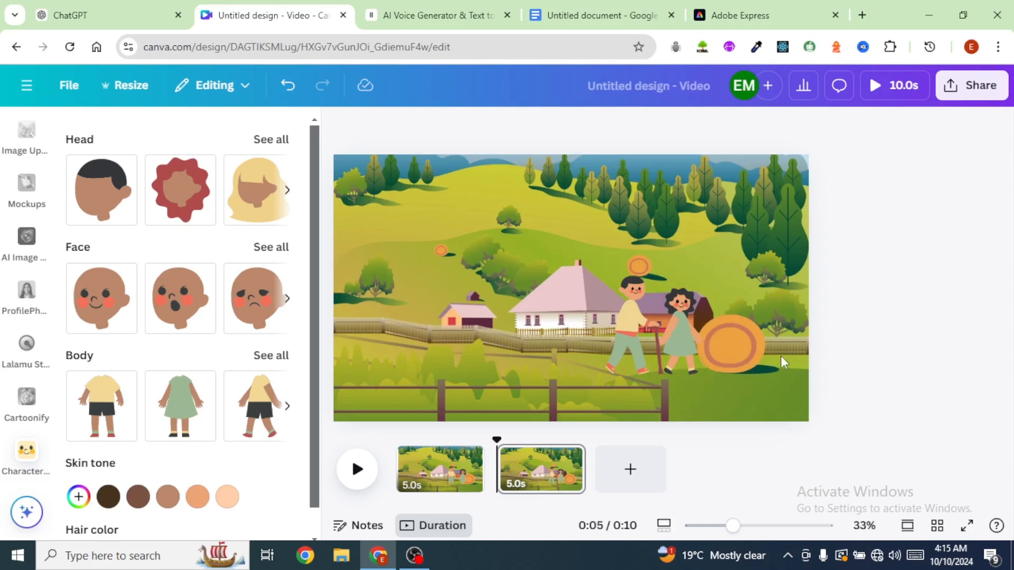
Shrink the walking girl slightly and create a custom animation that moves her past the large hay bale.
{"action": "left_click", "coordinate": [686, 344]}
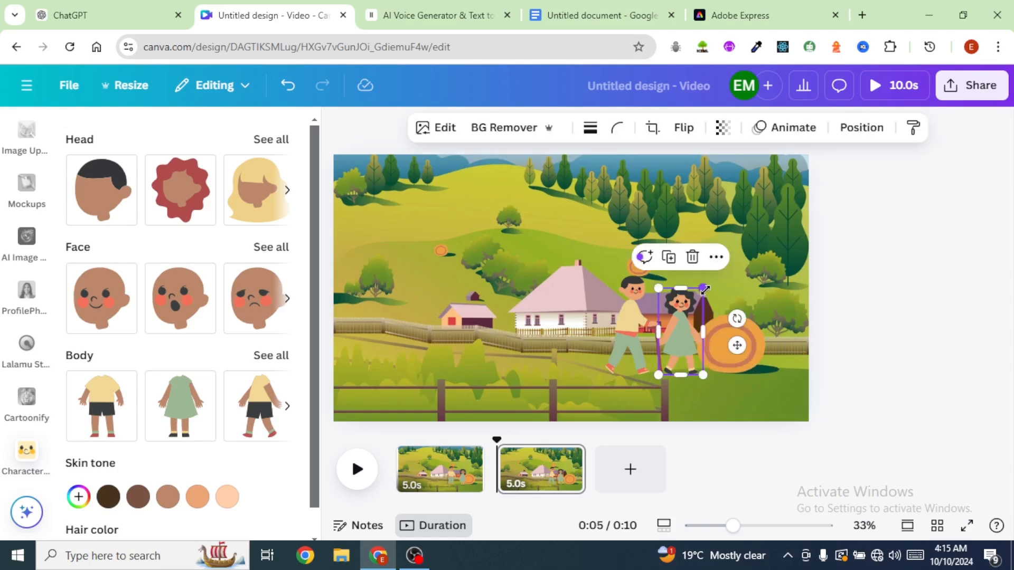
{"action": "left_click_drag", "start_coordinate": [702, 289], "coordinate": [697, 297]}
{"action": "left_click", "coordinate": [791, 132]}
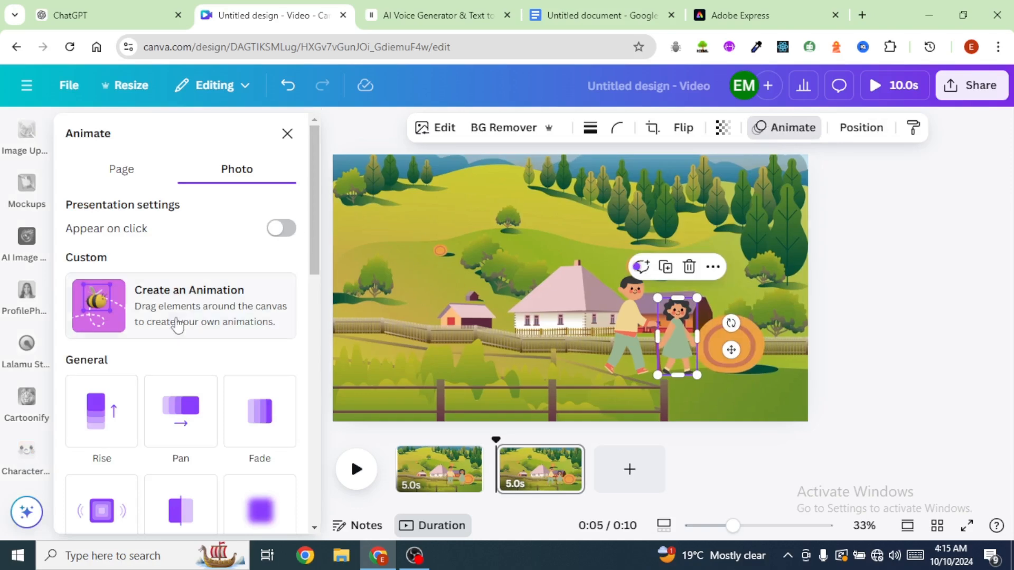
{"action": "left_click", "coordinate": [97, 302]}
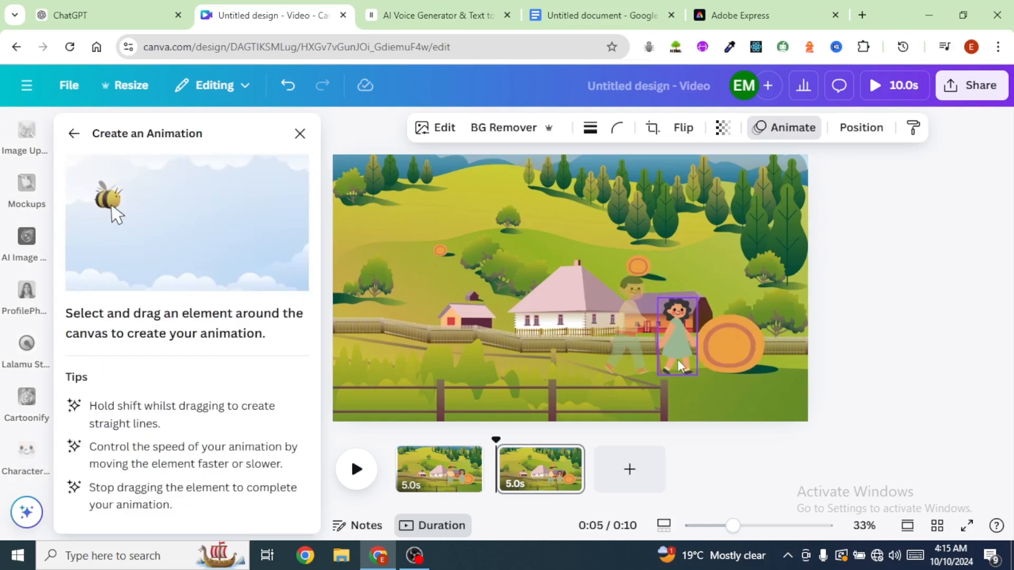
{"action": "left_click_drag", "start_coordinate": [679, 356], "coordinate": [711, 365]}
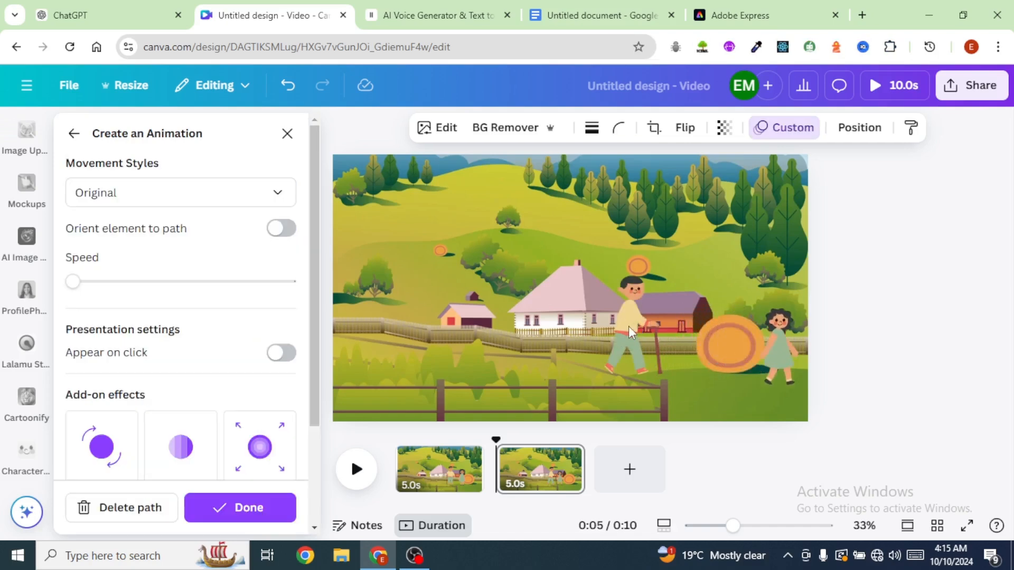
Create a custom animation moving the walking grandfather towards the large hay bale, with the Steady movement style.
{"action": "left_click", "coordinate": [628, 325]}
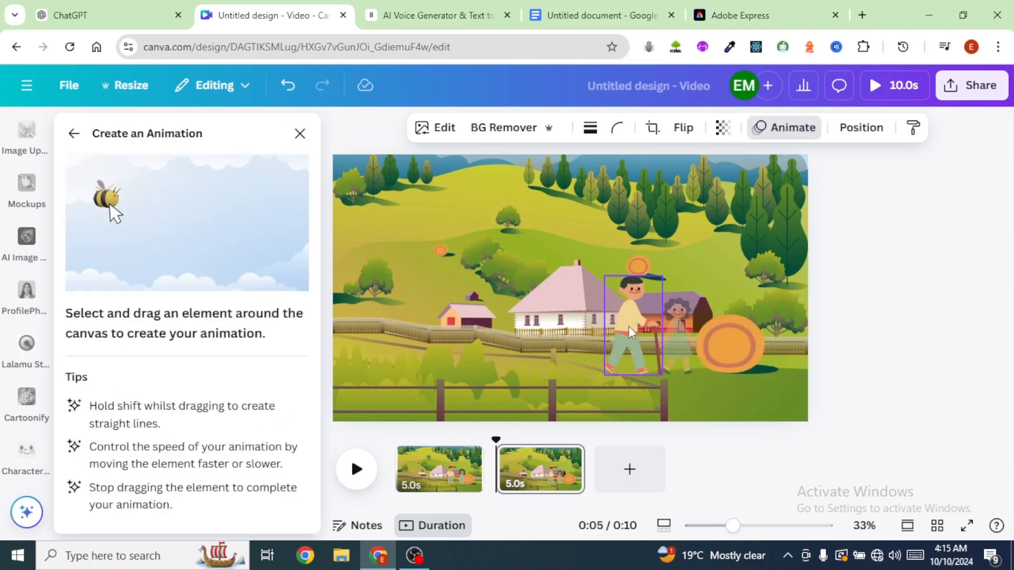
{"action": "left_click_drag", "start_coordinate": [639, 356], "coordinate": [781, 340]}
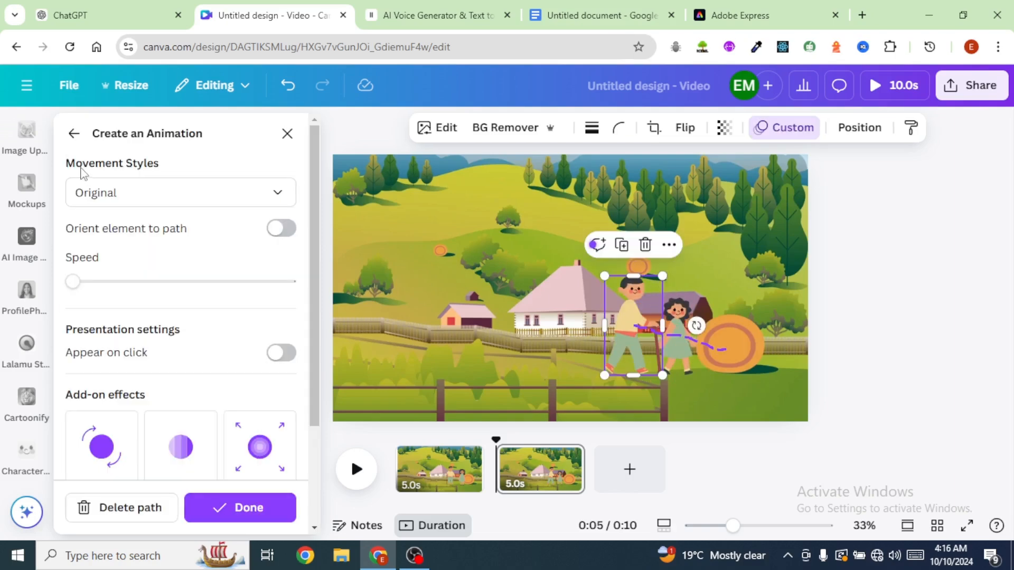
{"action": "left_click", "coordinate": [282, 197]}
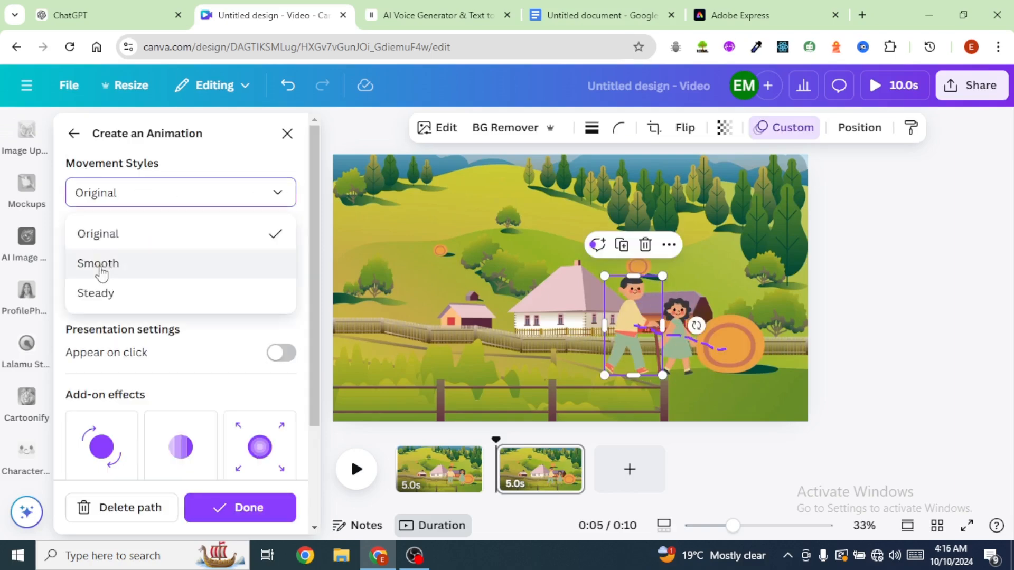
{"action": "left_click", "coordinate": [96, 293]}
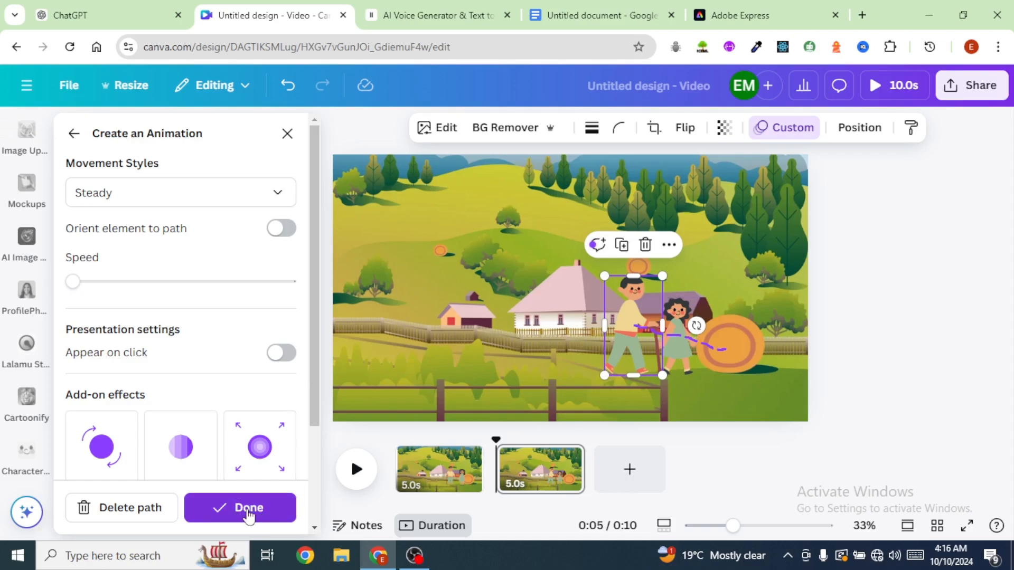
{"action": "left_click", "coordinate": [249, 510]}
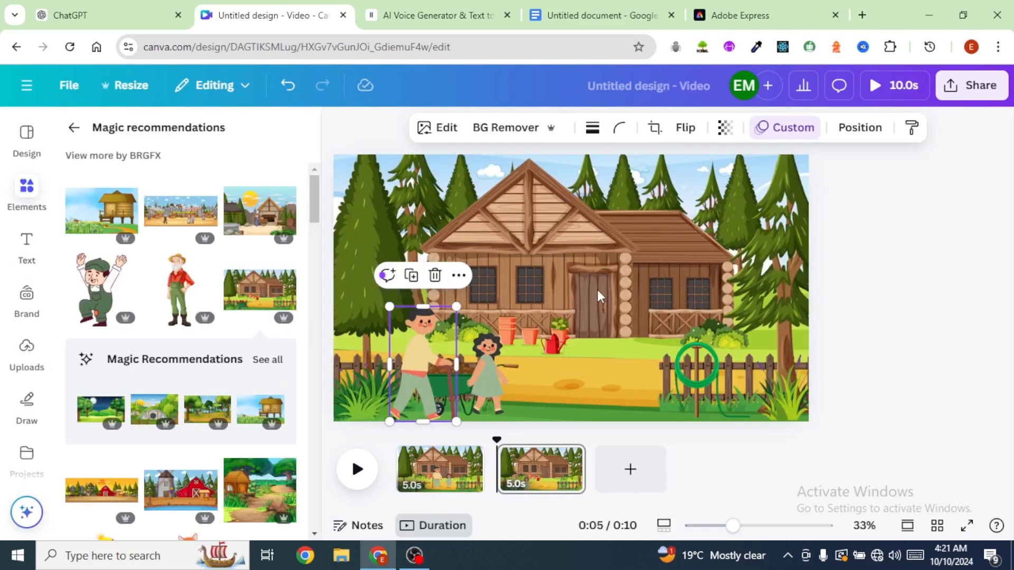
Add a blank page after the second cabin scene and switch to the Google Docs document.
{"action": "left_click", "coordinate": [636, 477]}
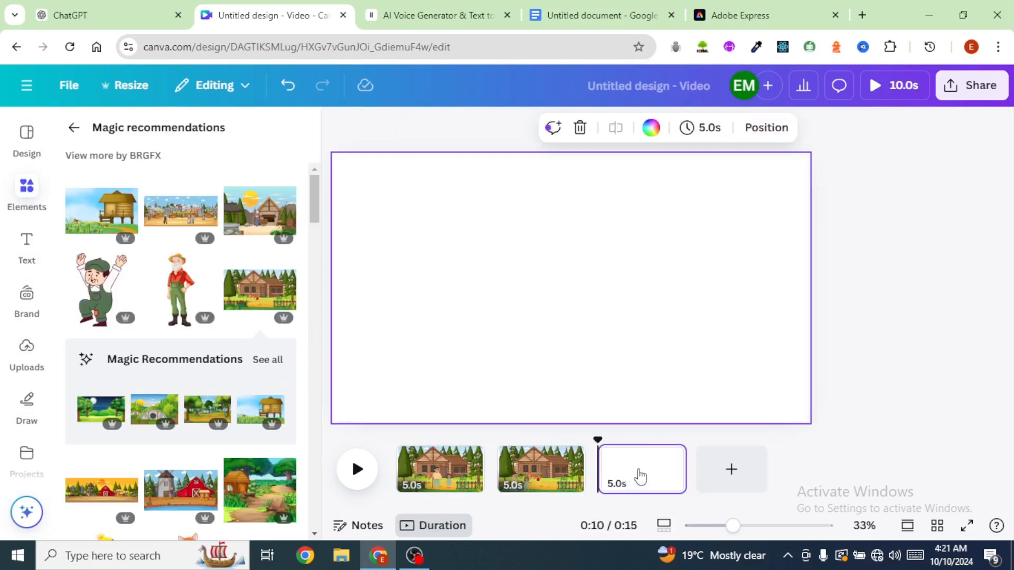
{"action": "left_click", "coordinate": [605, 15]}
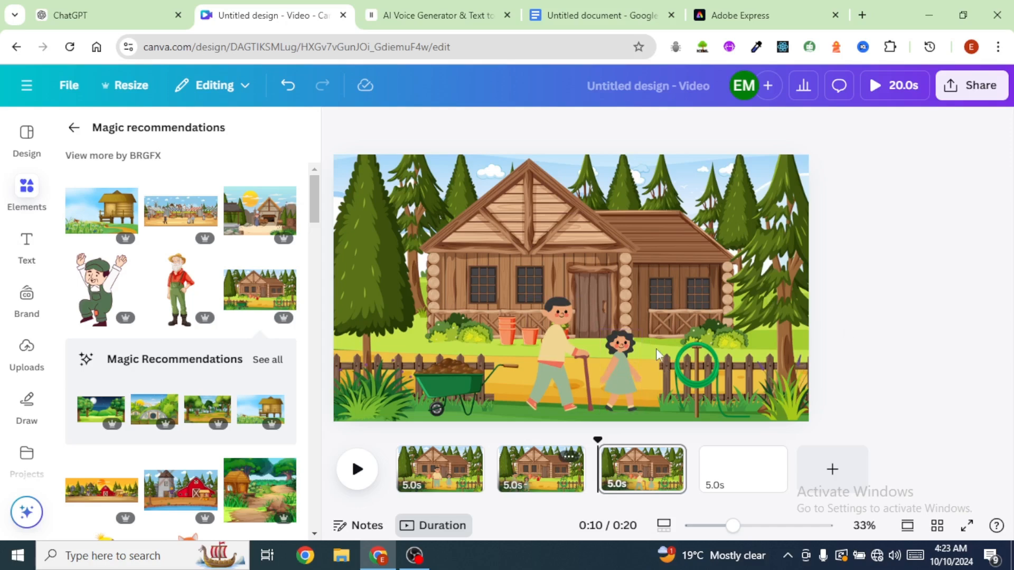
Delete the walking girl from the third page and start a new character with the standing body in a green dress.
{"action": "left_click", "coordinate": [626, 370]}
{"action": "key", "text": "Delete"}
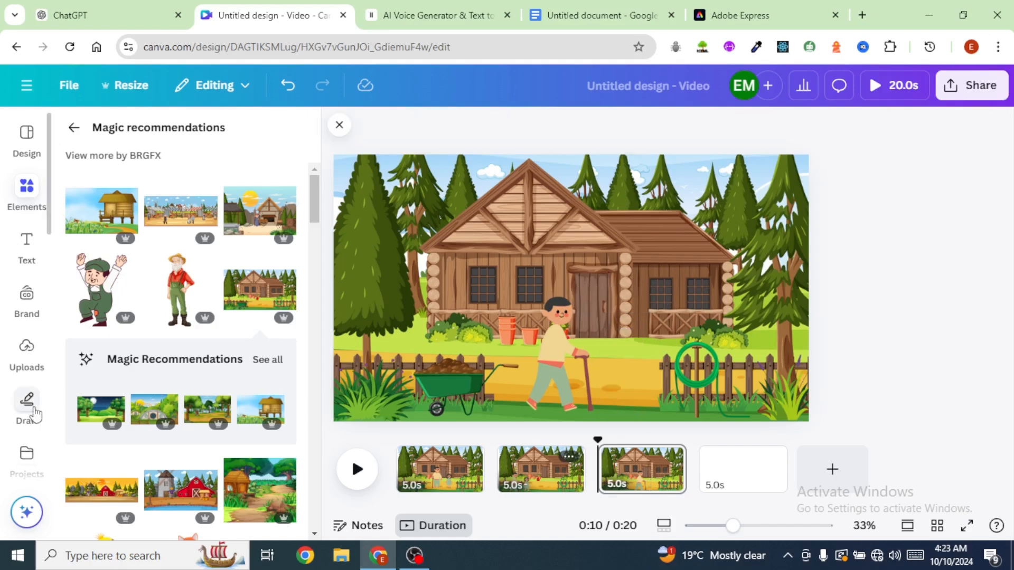
{"action": "scroll", "coordinate": [14, 405], "scroll_direction": "down", "scroll_amount": 5}
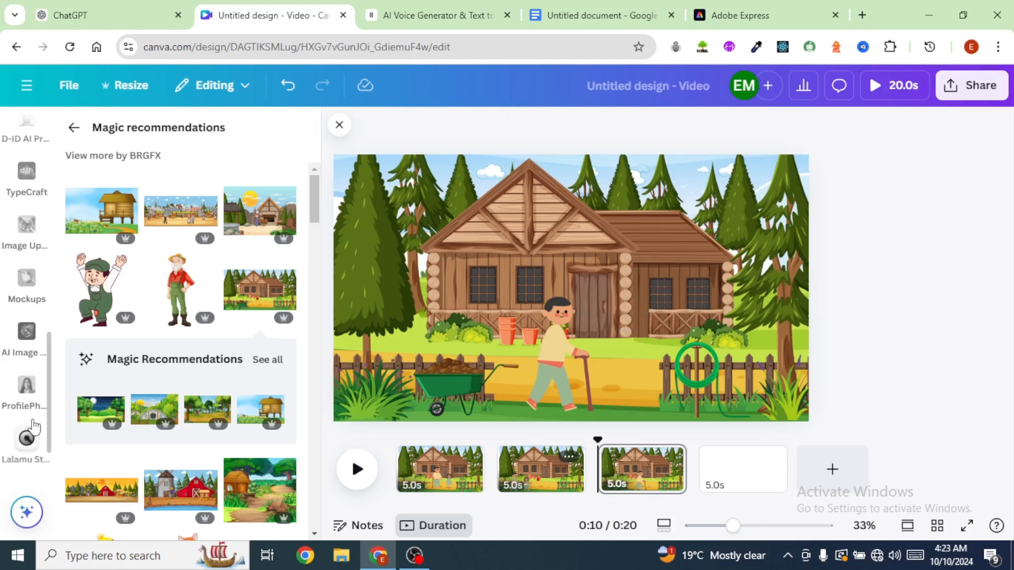
{"action": "left_click", "coordinate": [27, 451]}
{"action": "left_click", "coordinate": [632, 333]}
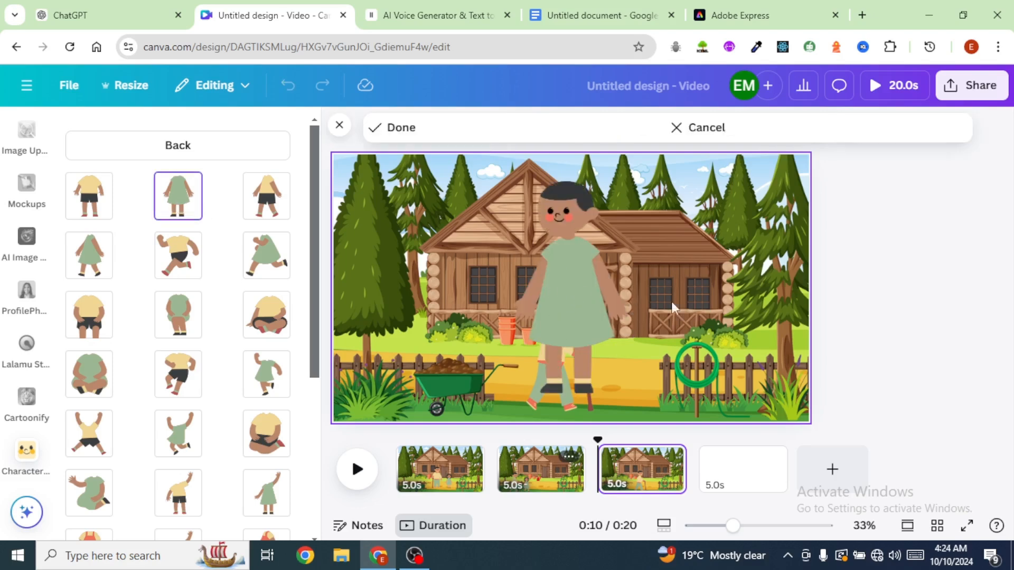
Add the standing girl with the curly-haired head and light orange skin tone, shrunk and placed in front of the walking grandfather.
{"action": "left_click", "coordinate": [177, 145]}
{"action": "left_click", "coordinate": [180, 191]}
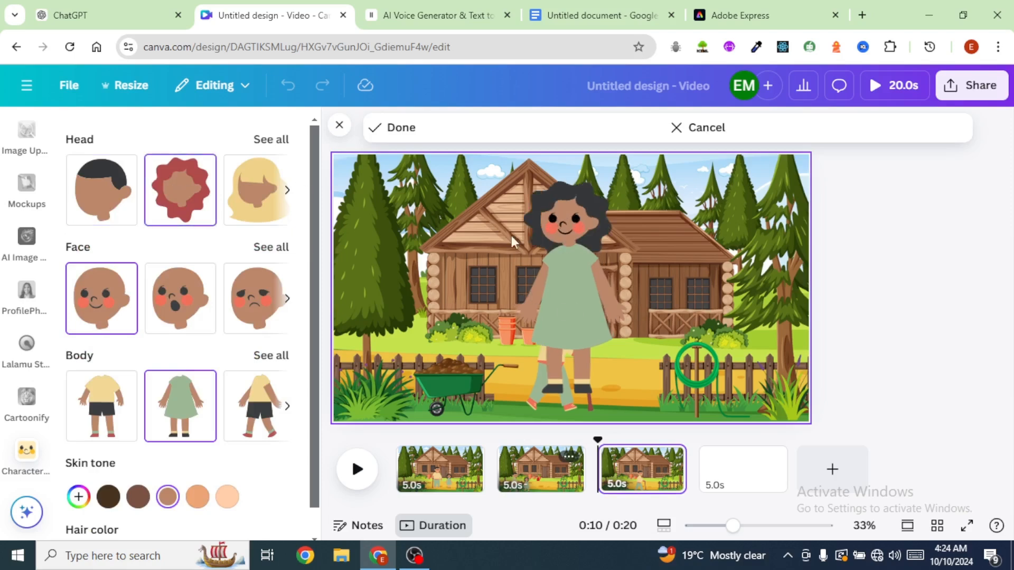
{"action": "left_click", "coordinate": [201, 503]}
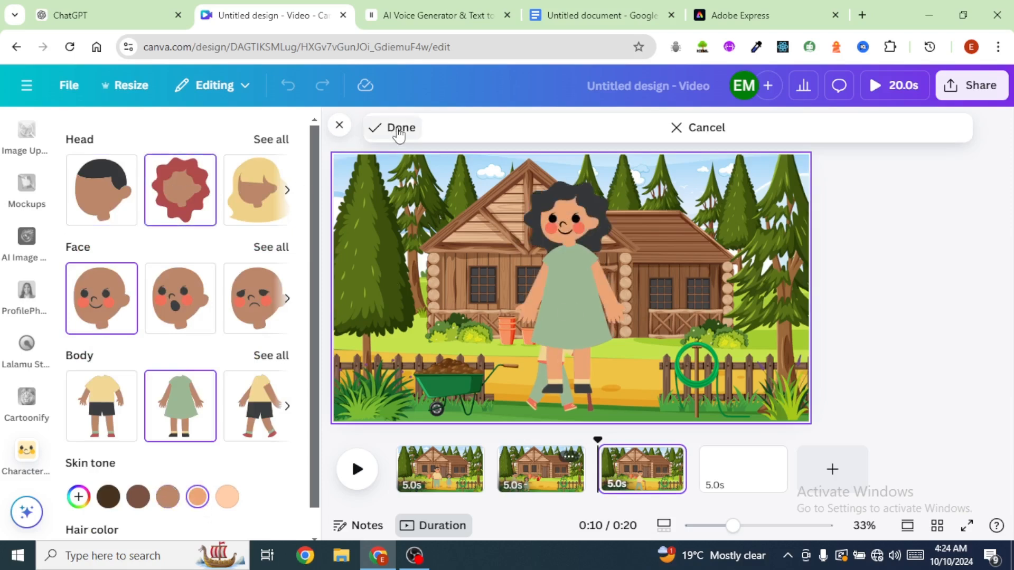
{"action": "left_click", "coordinate": [399, 132]}
{"action": "left_click_drag", "start_coordinate": [401, 245], "coordinate": [400, 276]}
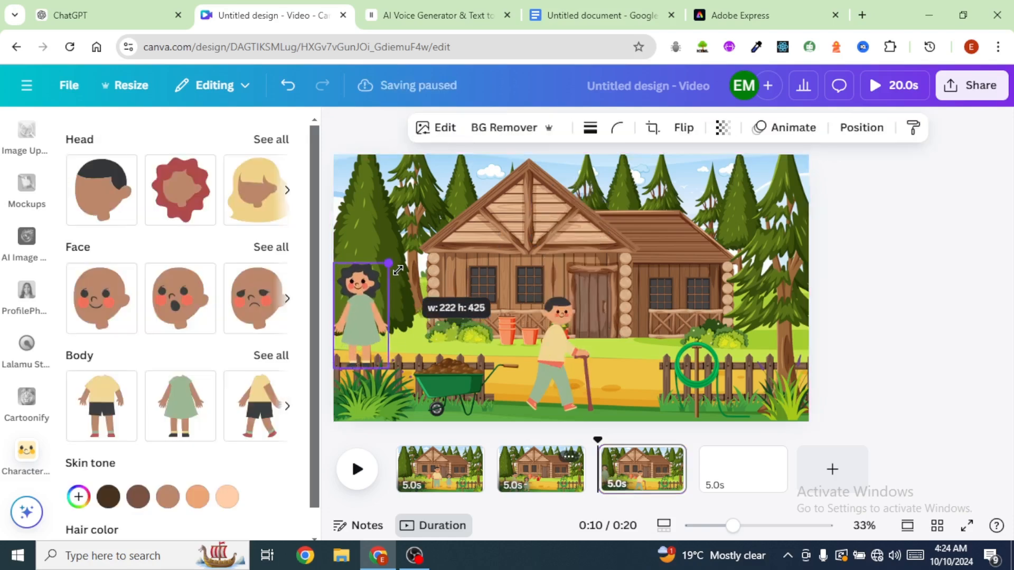
{"action": "left_click_drag", "start_coordinate": [363, 316], "coordinate": [634, 357]}
Delete the walking grandfather from the third page and start a new character with the standing, front-facing body holding a cane.
{"action": "left_click", "coordinate": [550, 350]}
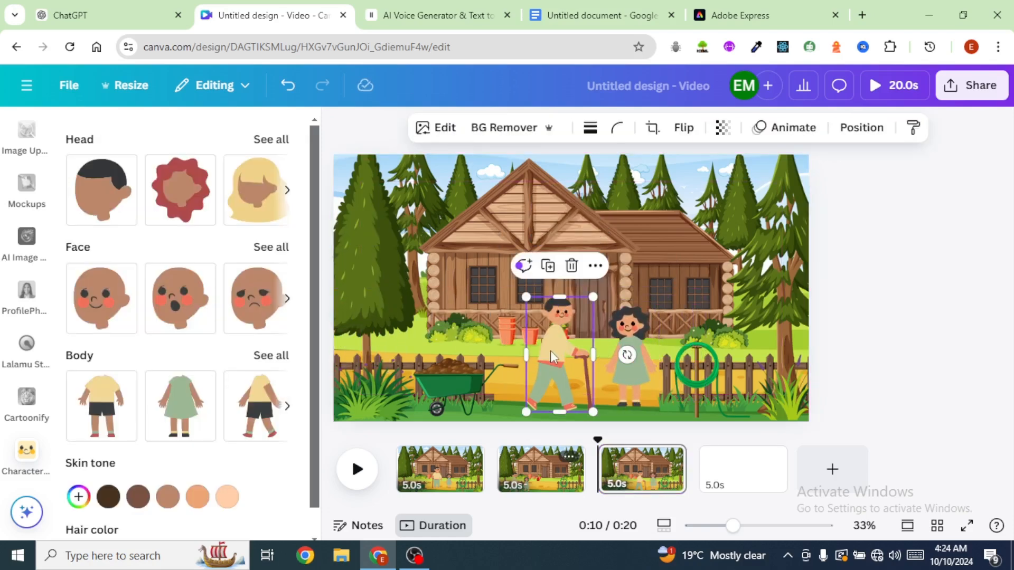
{"action": "key", "text": "Delete"}
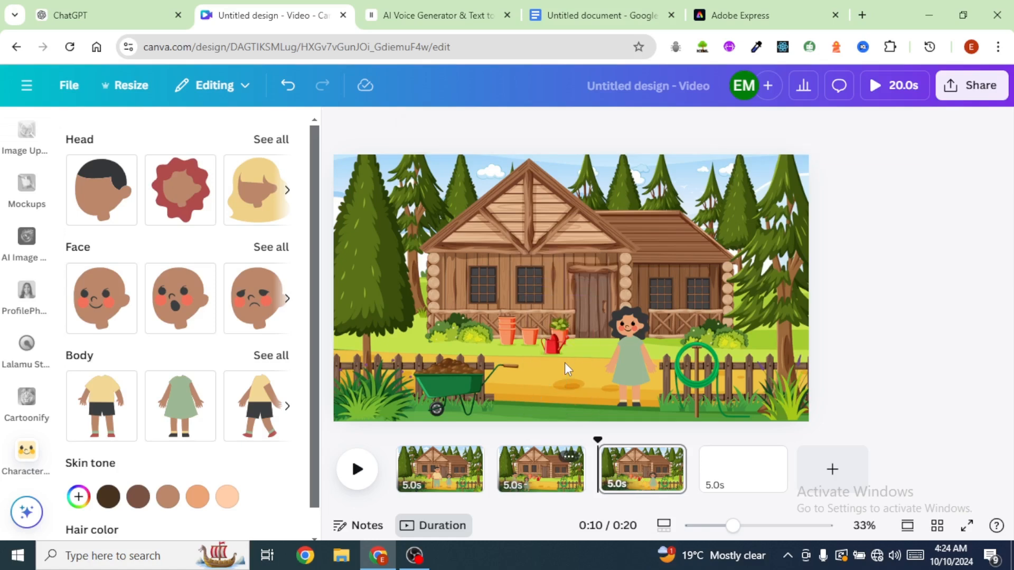
{"action": "left_click", "coordinate": [271, 355]}
{"action": "scroll", "coordinate": [235, 372], "scroll_direction": "down", "scroll_amount": 4}
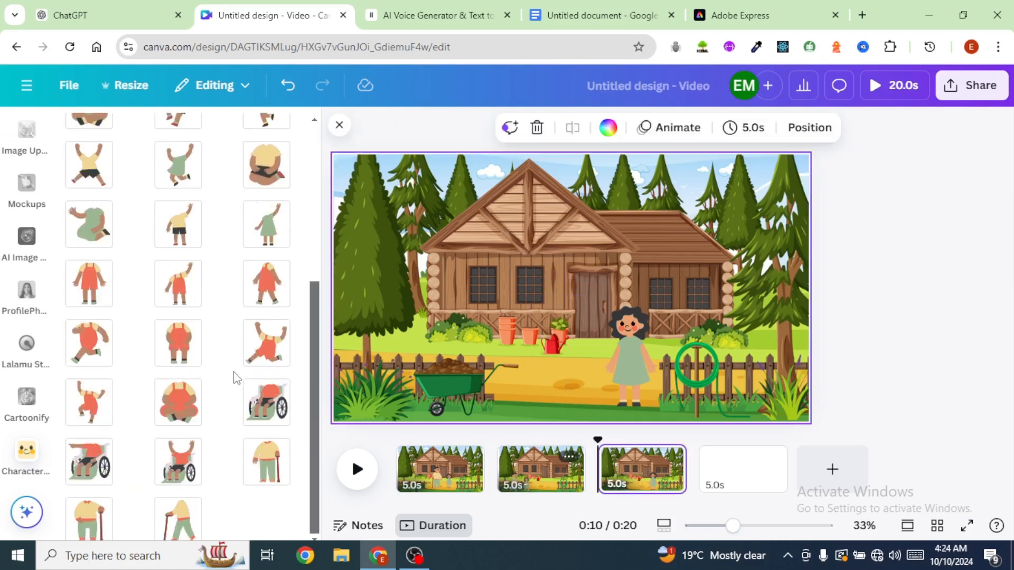
{"action": "left_click", "coordinate": [267, 461]}
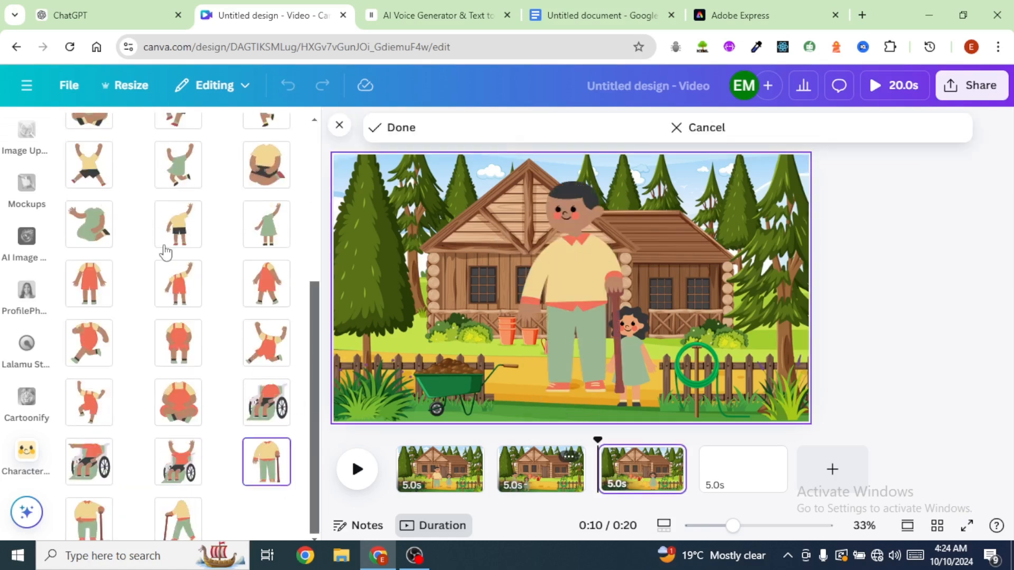
Give the standing grandfather the light orange skin tone and add him to the third page.
{"action": "scroll", "coordinate": [169, 238], "scroll_direction": "up", "scroll_amount": 5}
{"action": "left_click", "coordinate": [180, 148]}
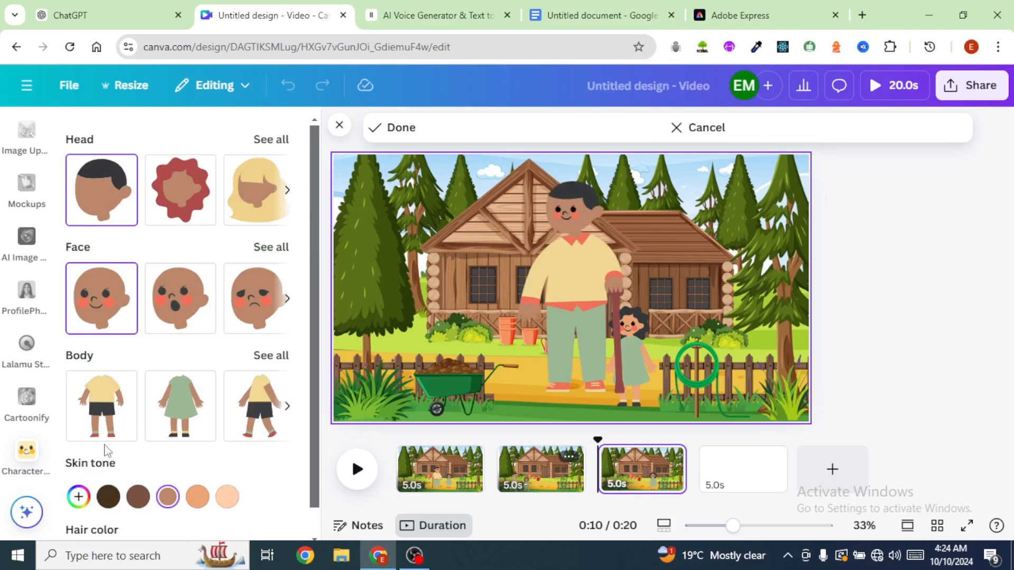
{"action": "left_click", "coordinate": [198, 499]}
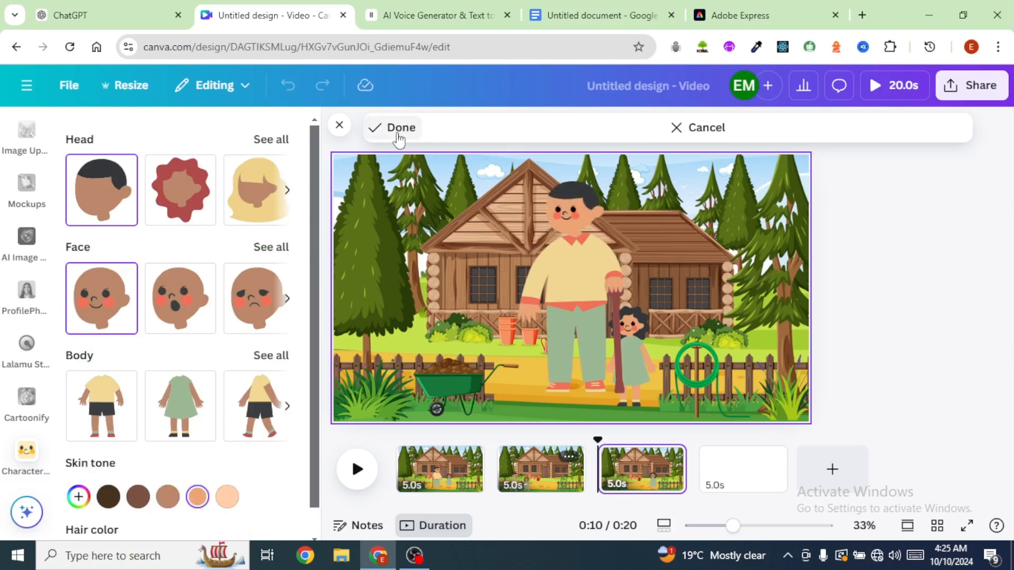
{"action": "left_click", "coordinate": [400, 128]}
Shrink the standing grandfather, place him between the wheelbarrow and the girl, and flip him horizontally.
{"action": "left_click_drag", "start_coordinate": [438, 155], "coordinate": [397, 240]}
{"action": "left_click_drag", "start_coordinate": [378, 327], "coordinate": [560, 356]}
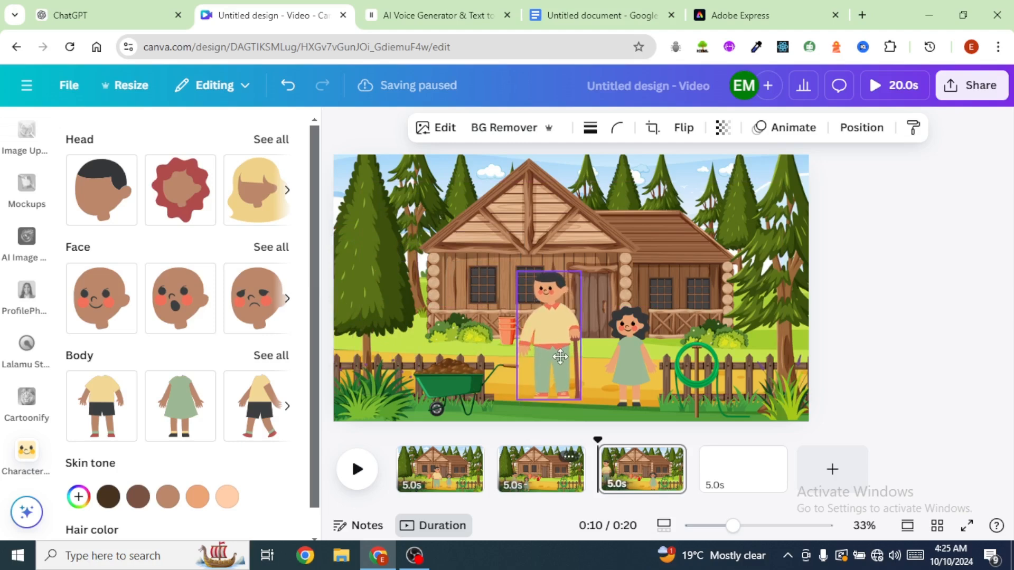
{"action": "left_click", "coordinate": [684, 129]}
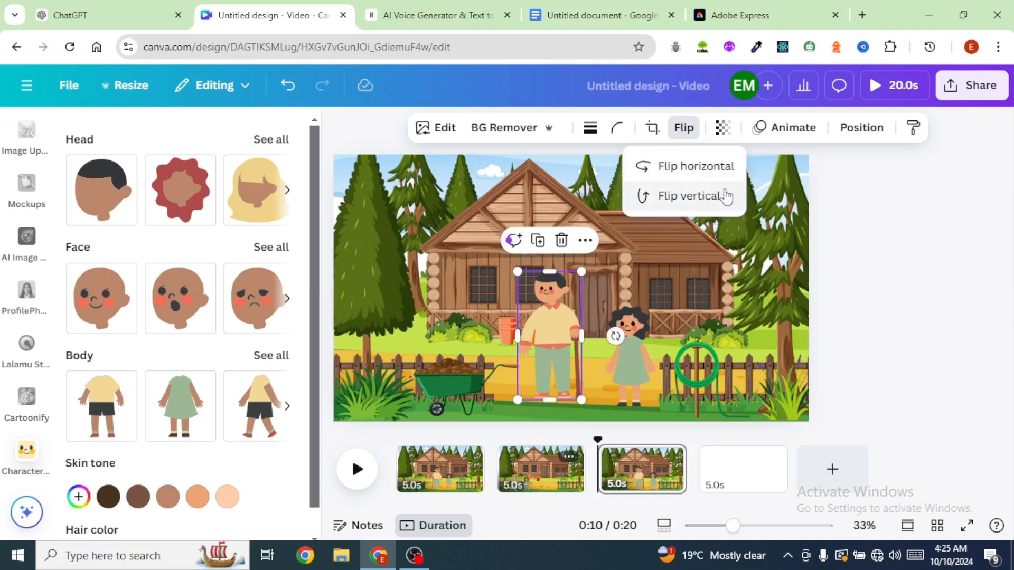
{"action": "left_click", "coordinate": [644, 166]}
{"action": "left_click_drag", "start_coordinate": [545, 375], "coordinate": [557, 370]}
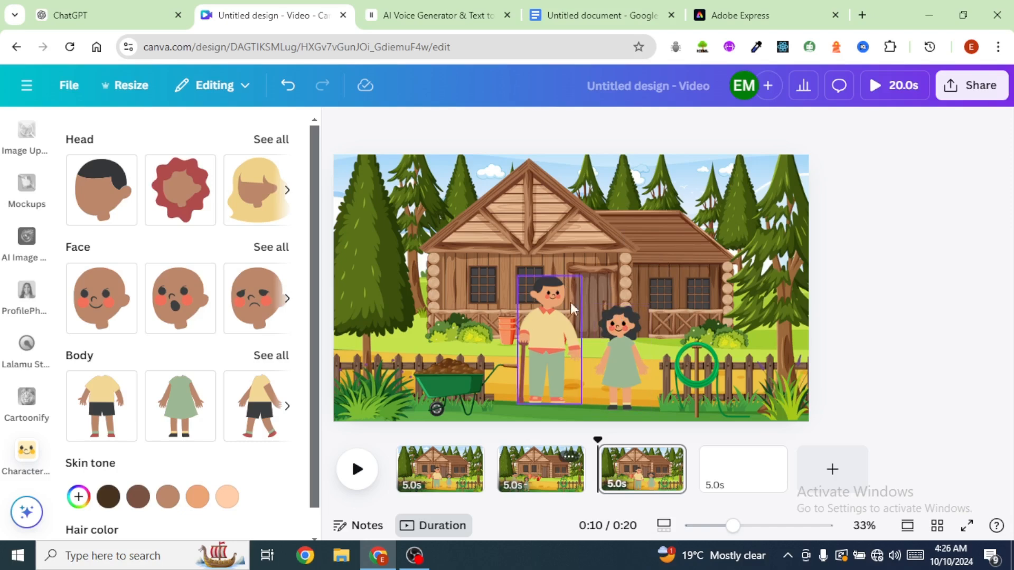
Check the story script in the Google document for the next scene and return to the video design.
{"action": "left_click", "coordinate": [565, 341]}
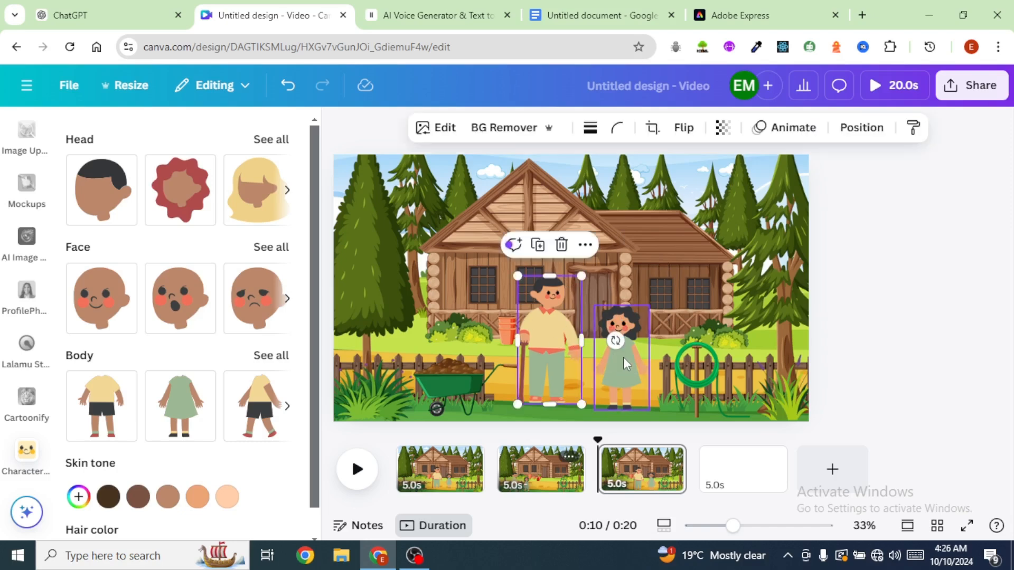
{"action": "left_click", "coordinate": [587, 16]}
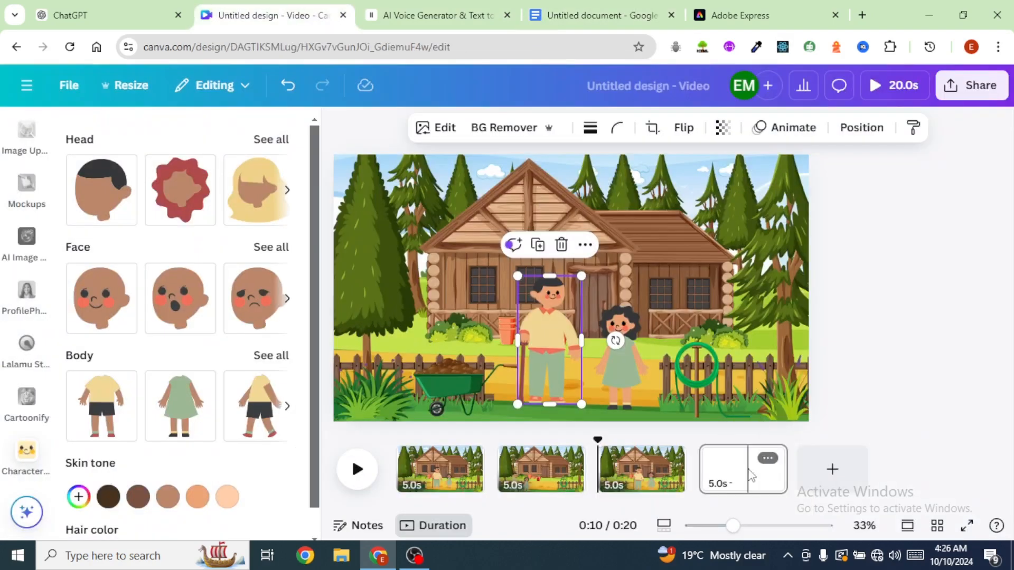
{"action": "left_click", "coordinate": [748, 473]}
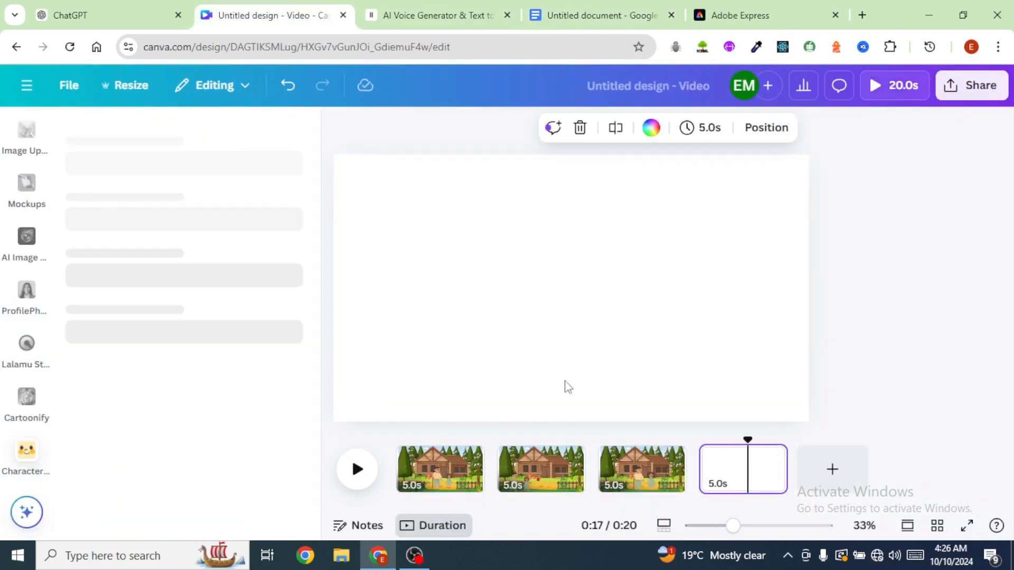
Duplicate the third page and delete the standing girl and grandfather from the copy.
{"action": "left_click", "coordinate": [651, 464]}
{"action": "left_click", "coordinate": [667, 461]}
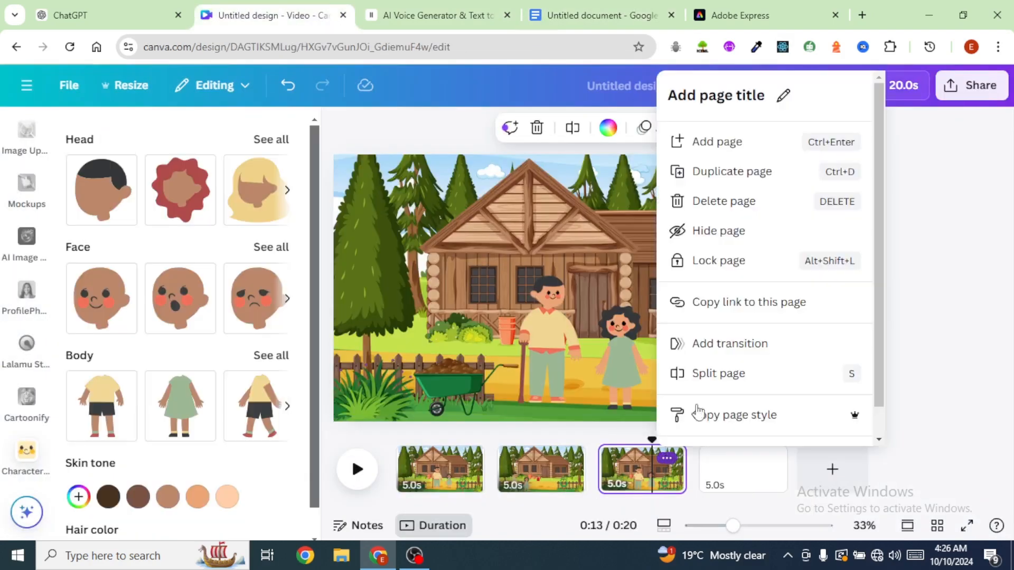
{"action": "left_click", "coordinate": [698, 171]}
{"action": "left_click", "coordinate": [622, 348]}
{"action": "key", "text": "Delete"}
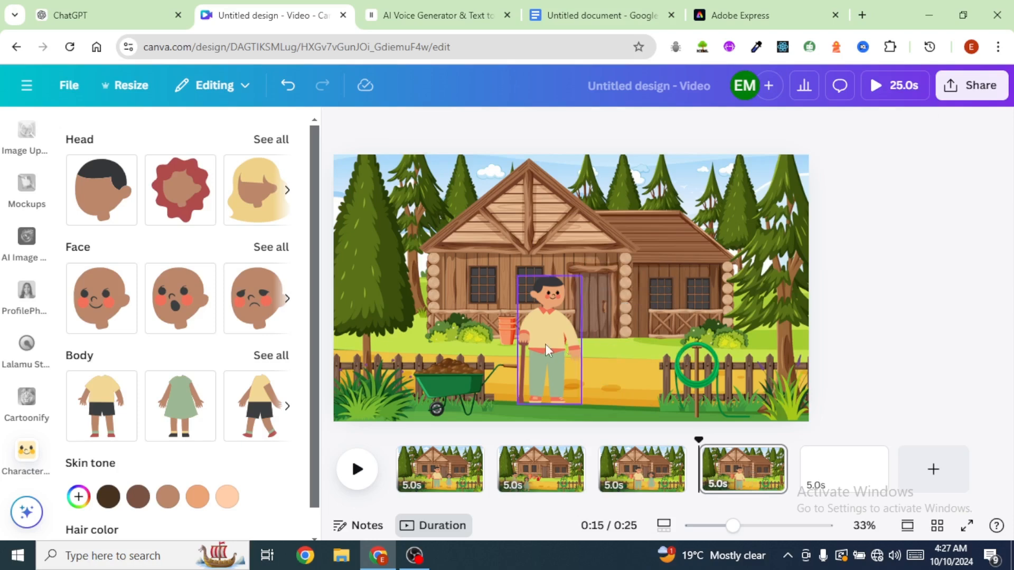
{"action": "left_click", "coordinate": [544, 343]}
{"action": "key", "text": "Delete"}
Copy the walking grandfather and girl from the second page to the fourth page and save the grandfather's walking path animation.
{"action": "left_click", "coordinate": [547, 468]}
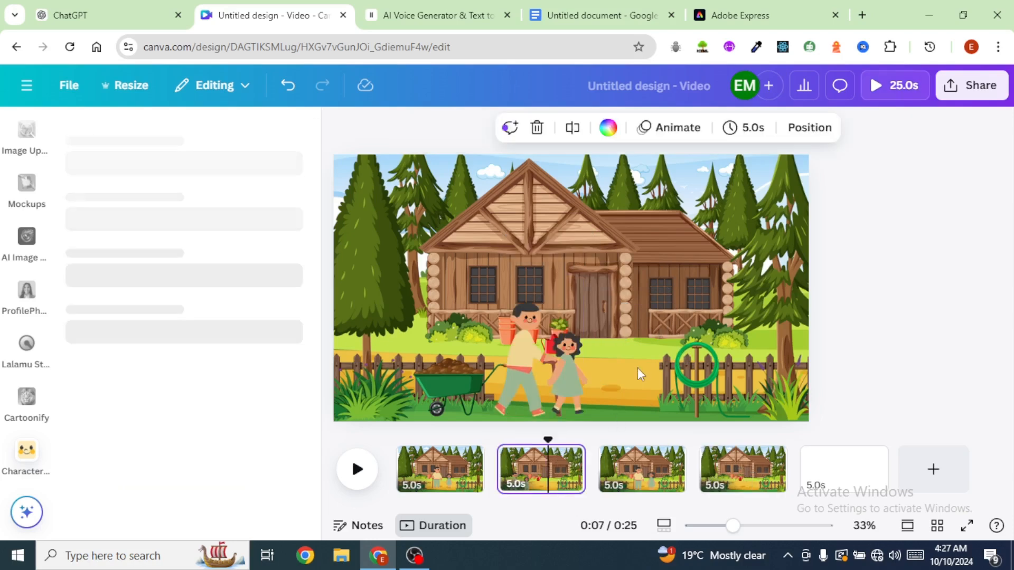
{"action": "left_click", "coordinate": [522, 365]}
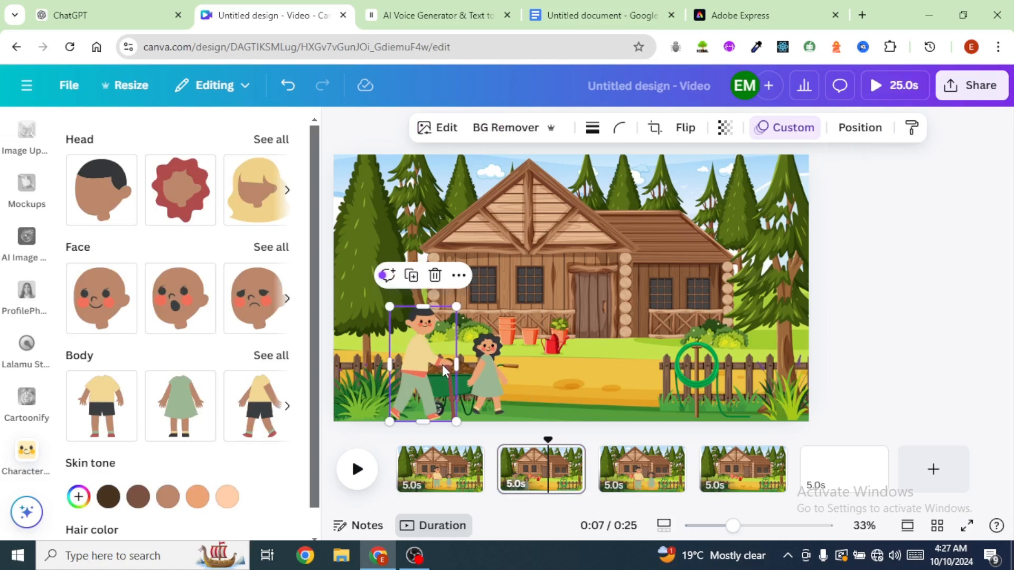
{"action": "left_click", "coordinate": [742, 468]}
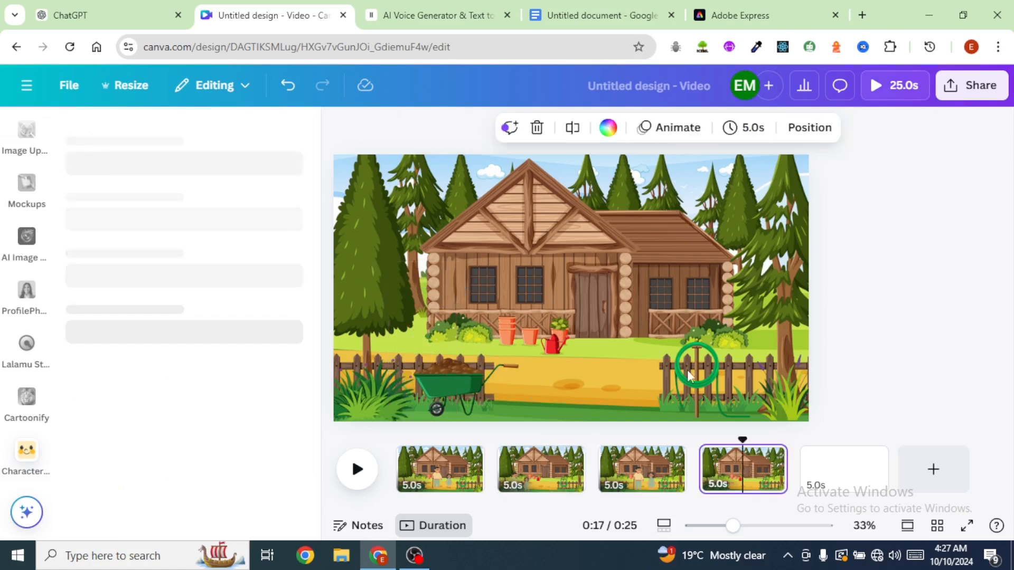
{"action": "left_click", "coordinate": [563, 376]}
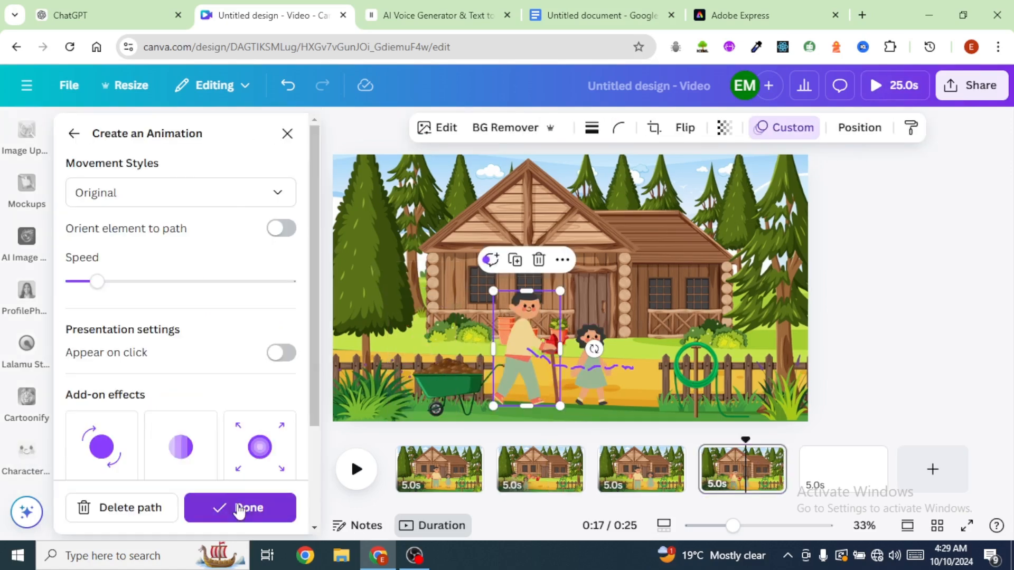
{"action": "left_click", "coordinate": [240, 508]}
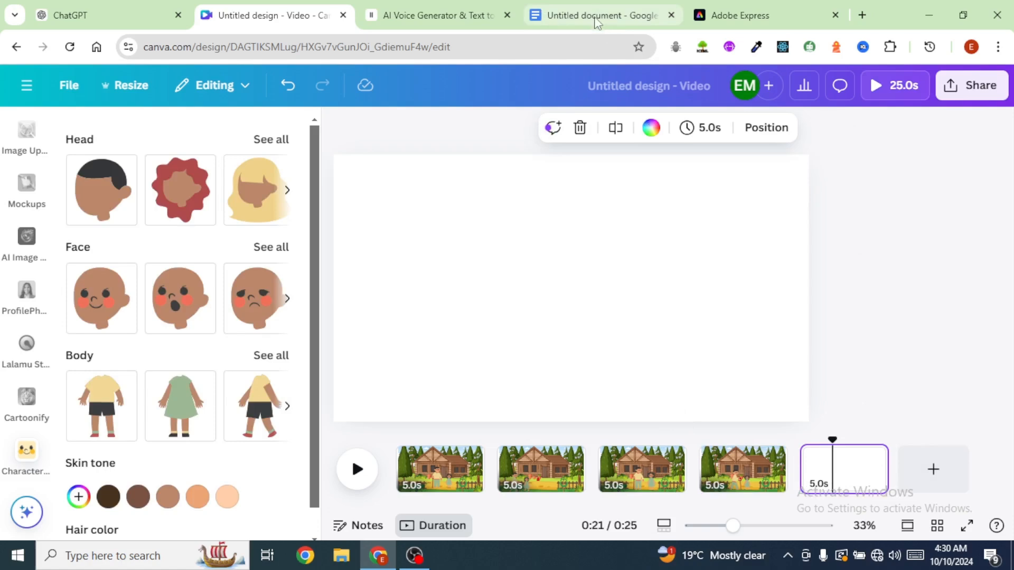
Check the next scene in the Google Docs script, return to the Canva design, and search its graphics for "backyard".
{"action": "left_click", "coordinate": [599, 14]}
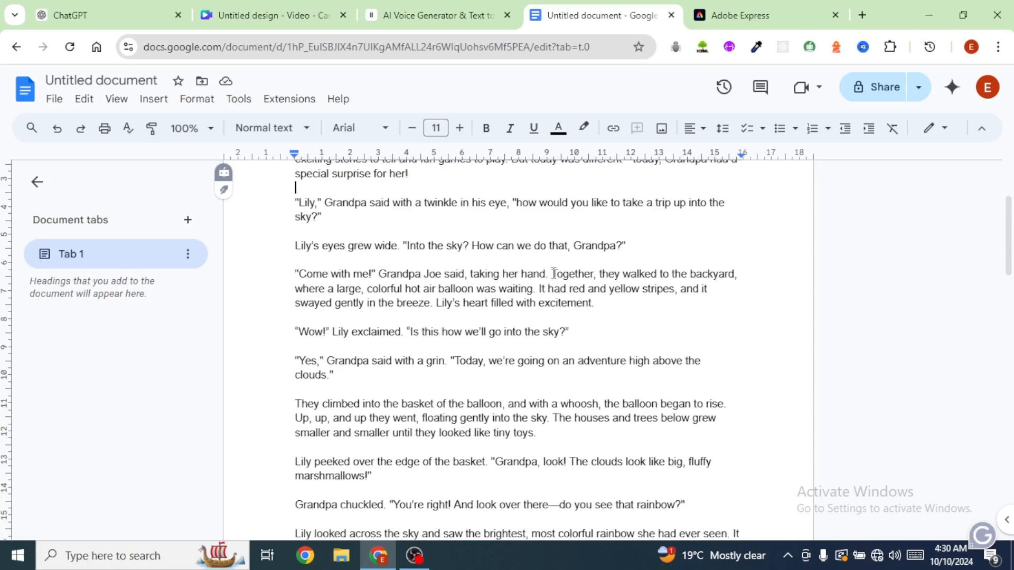
{"action": "left_click", "coordinate": [273, 15]}
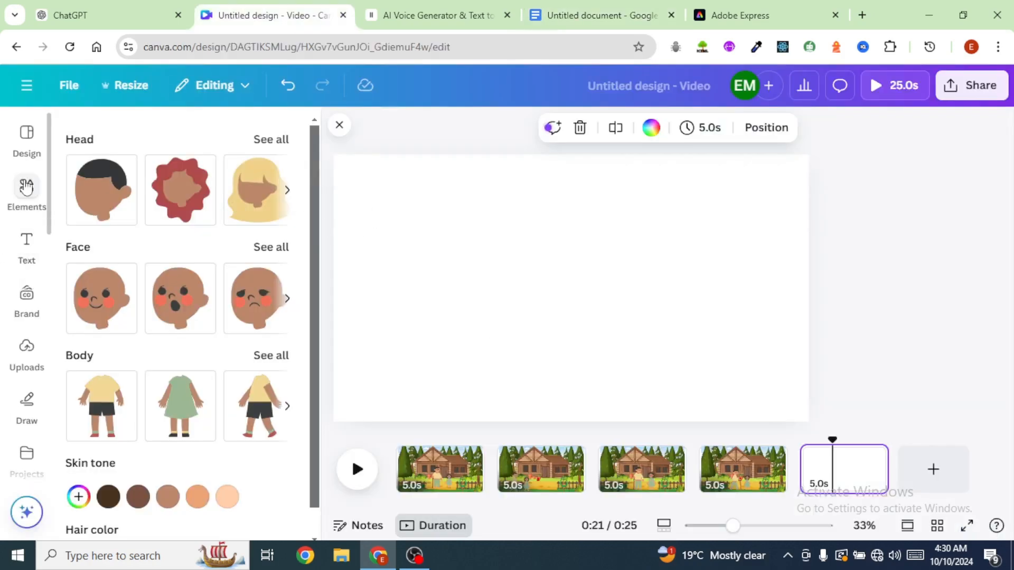
{"action": "left_click", "coordinate": [22, 193]}
{"action": "left_click_drag", "start_coordinate": [158, 135], "coordinate": [96, 142]}
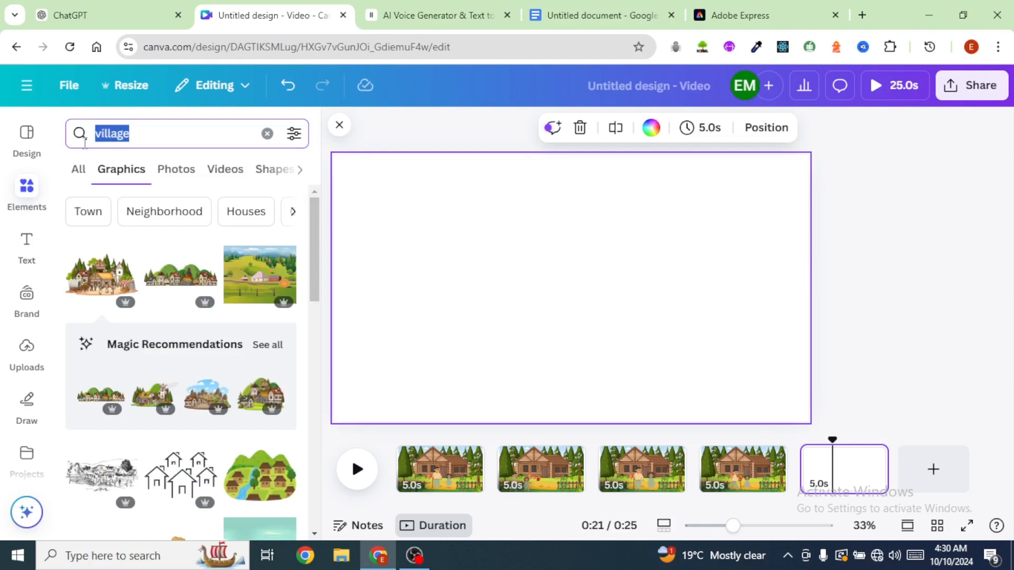
{"action": "type", "text": "backyard"}
{"action": "key", "text": "Return"}
Add the backyard illustration with the white picket fence and trees and set it as the fifth page's background.
{"action": "left_click", "coordinate": [101, 274]}
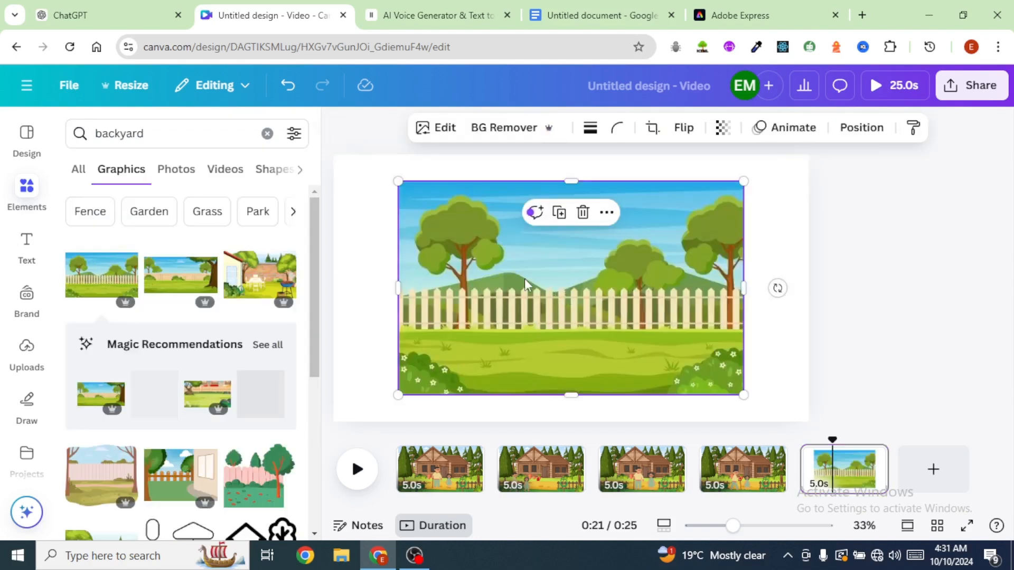
{"action": "right_click", "coordinate": [508, 273]}
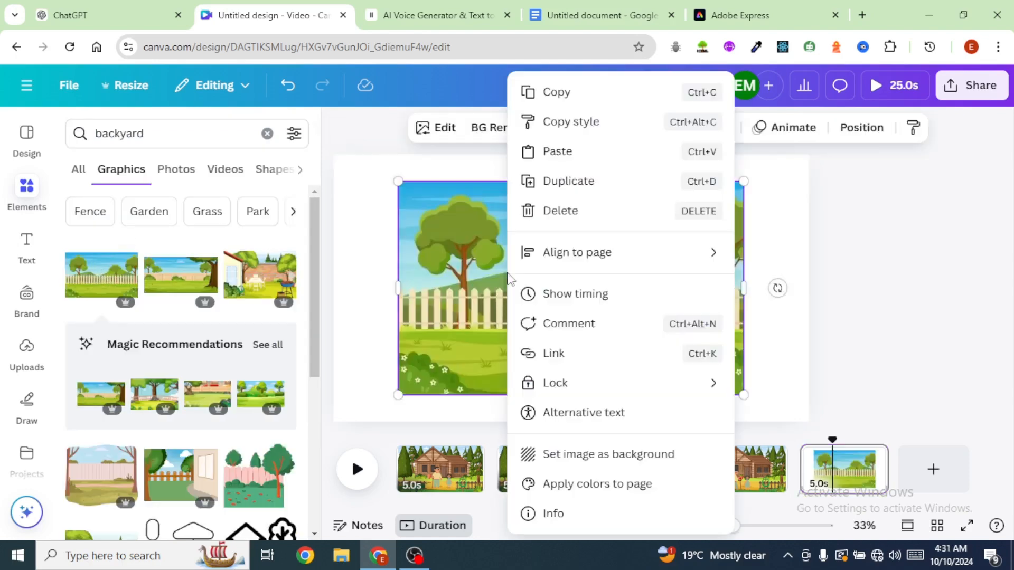
{"action": "left_click", "coordinate": [595, 463]}
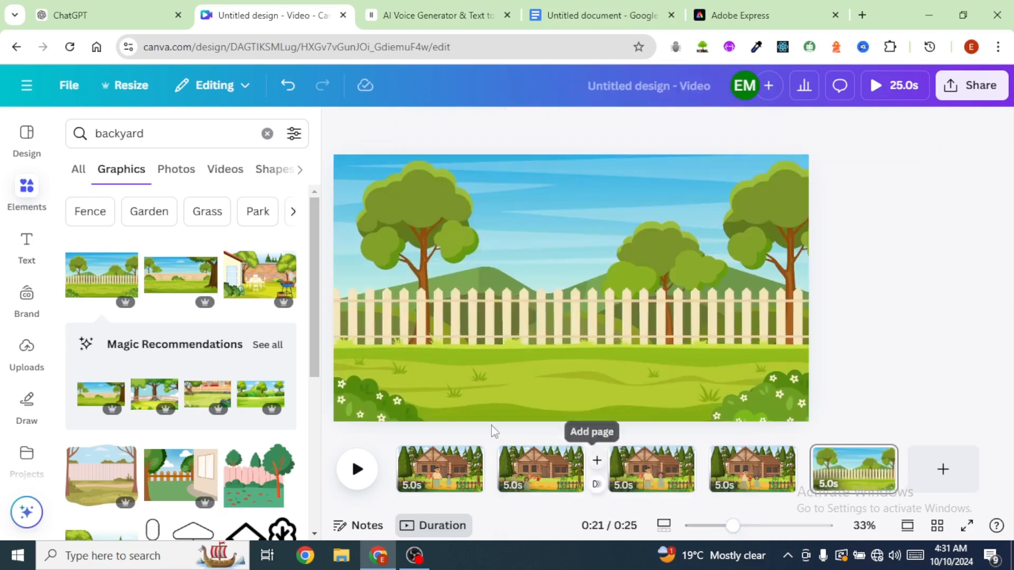
Search for "hot air balloon", add the multicoloured striped balloon, and size it to stand on the grass near the backyard's right-hand tree.
{"action": "left_click", "coordinate": [83, 137]}
{"action": "type", "text": "hot"}
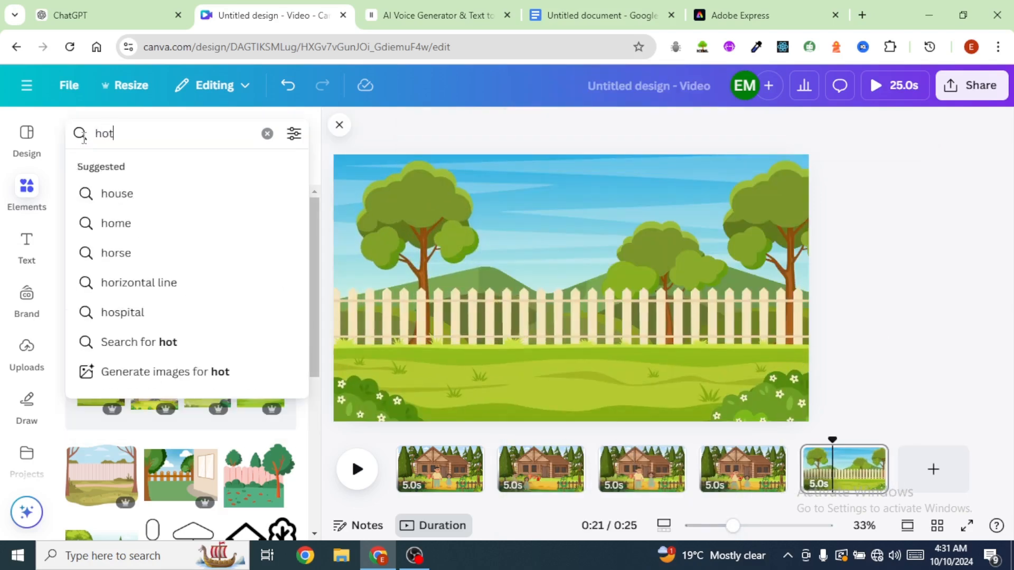
{"action": "left_click", "coordinate": [140, 254]}
{"action": "left_click", "coordinate": [101, 274]}
{"action": "left_click_drag", "start_coordinate": [579, 312], "coordinate": [685, 365]}
{"action": "left_click_drag", "start_coordinate": [716, 287], "coordinate": [747, 243]}
{"action": "left_click_drag", "start_coordinate": [704, 313], "coordinate": [705, 325]}
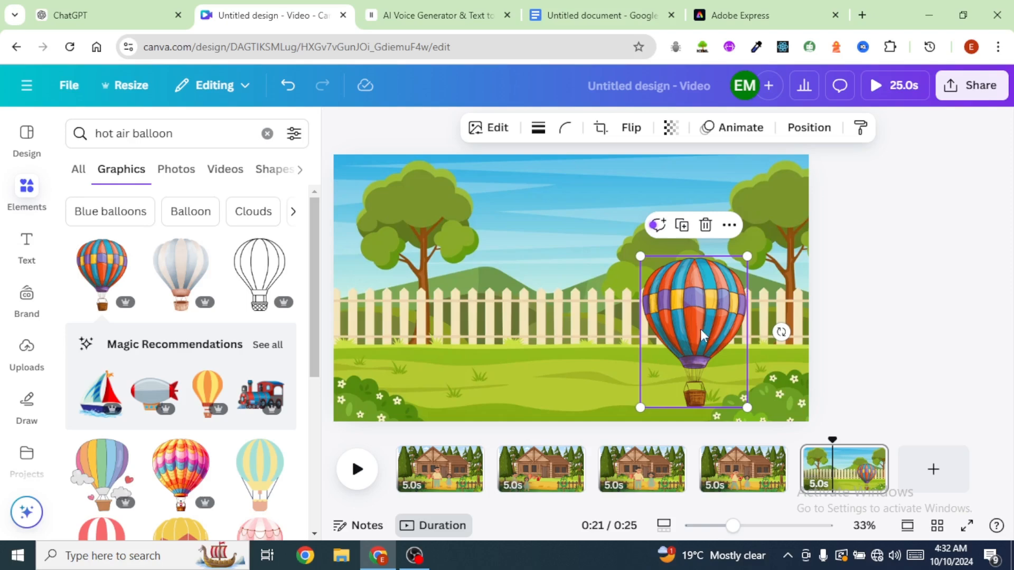
Apply the Wiggle add-on effect to the hot air balloon.
{"action": "left_click", "coordinate": [740, 134]}
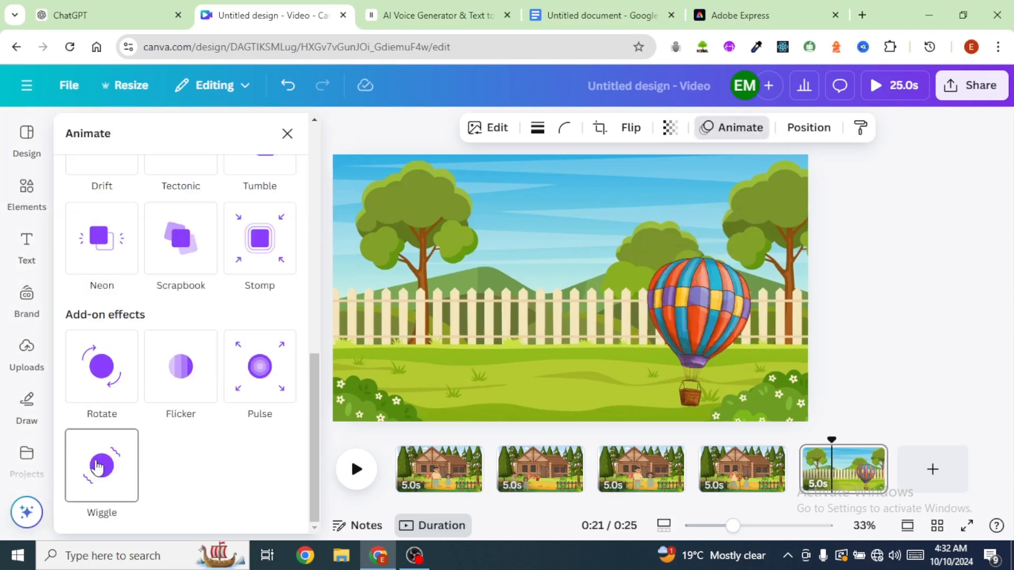
{"action": "left_click", "coordinate": [100, 467]}
{"action": "left_click_drag", "start_coordinate": [122, 432], "coordinate": [106, 430]}
Copy the animated walking girl and grandfather from the fourth page onto the grass on the left of the backyard scene.
{"action": "left_click", "coordinate": [740, 471]}
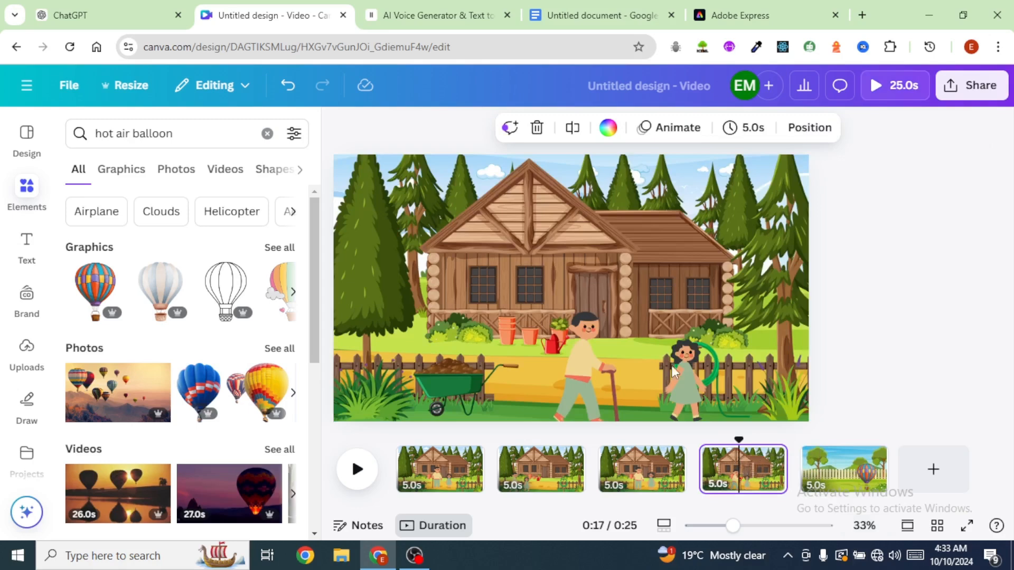
{"action": "left_click", "coordinate": [684, 391]}
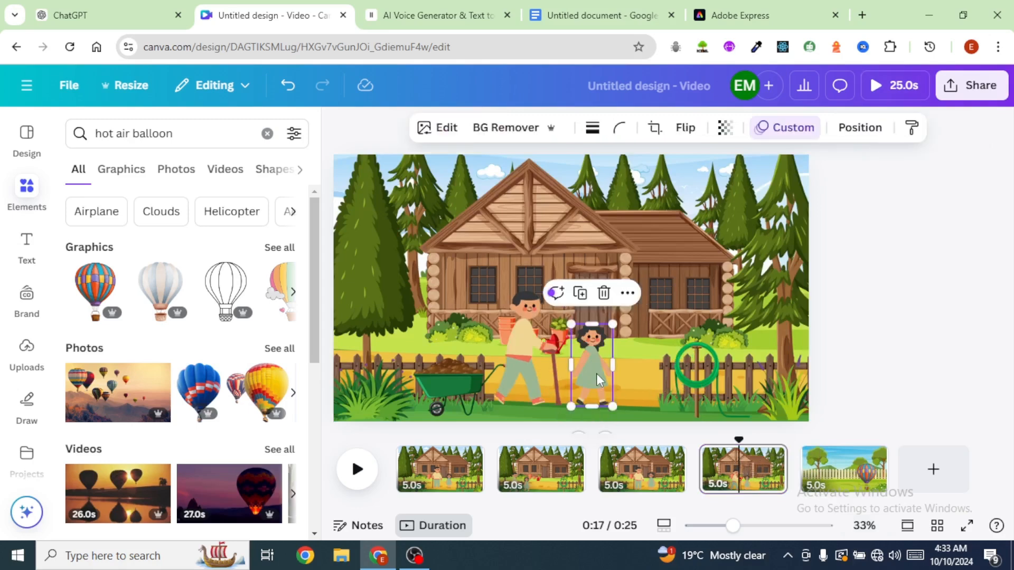
{"action": "left_click", "coordinate": [834, 482]}
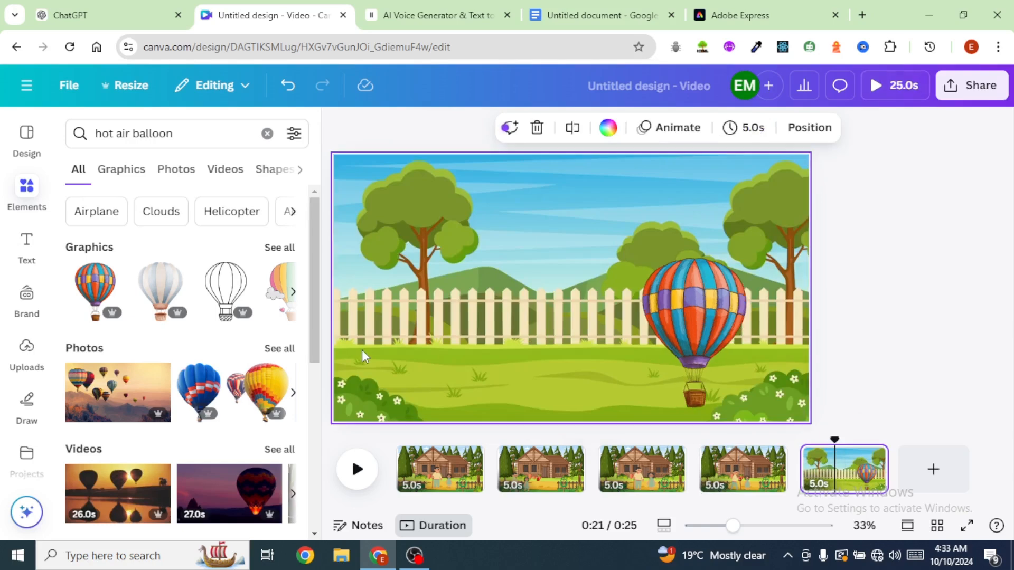
{"action": "key", "text": "ctrl+v"}
{"action": "left_click_drag", "start_coordinate": [588, 361], "coordinate": [408, 349]}
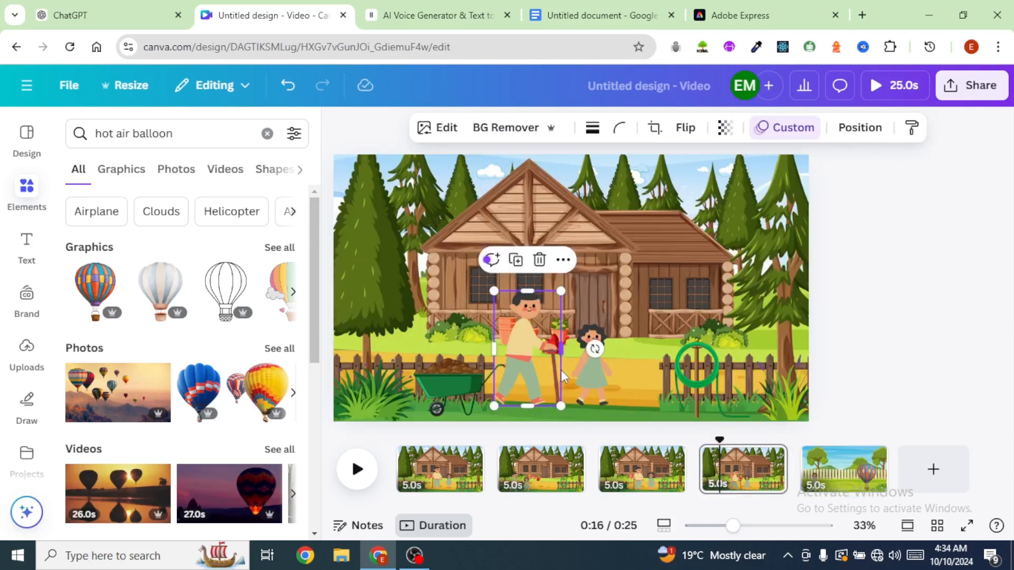
{"action": "left_click", "coordinate": [826, 478]}
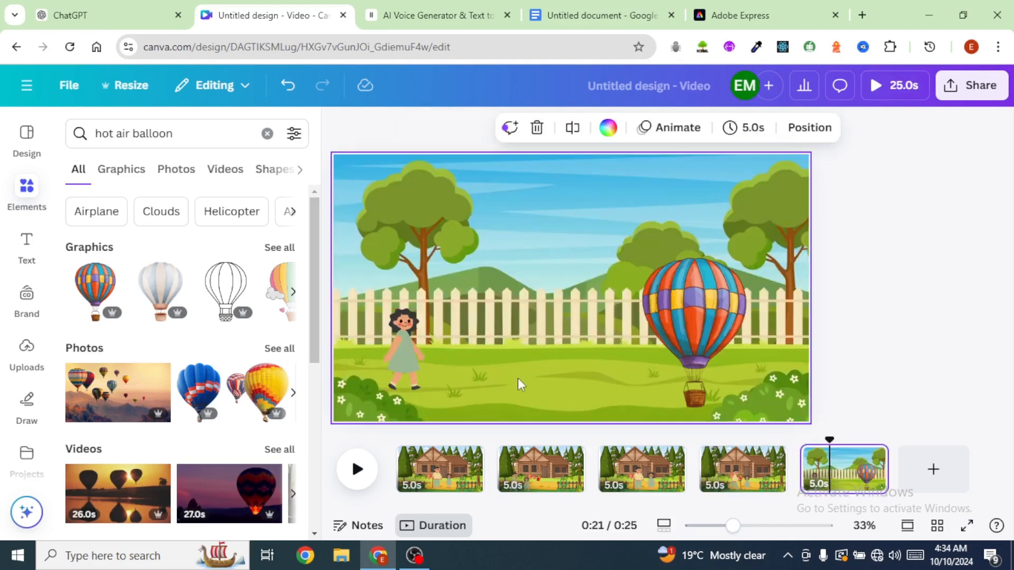
{"action": "key", "text": "ctrl+v"}
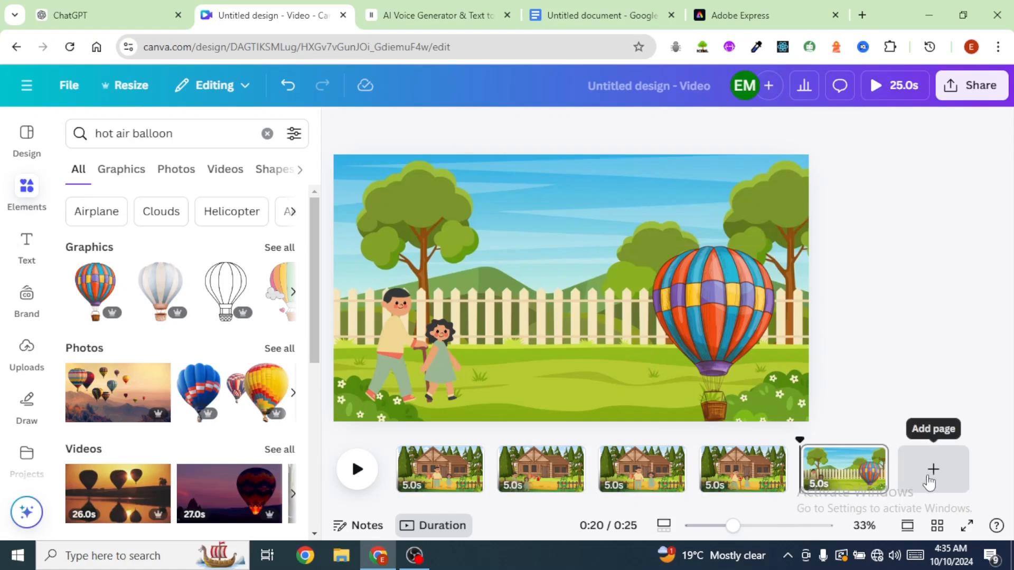
Duplicate the fifth page with the backyard, the balloon and both walking characters.
{"action": "mouse_move", "coordinate": [872, 473]}
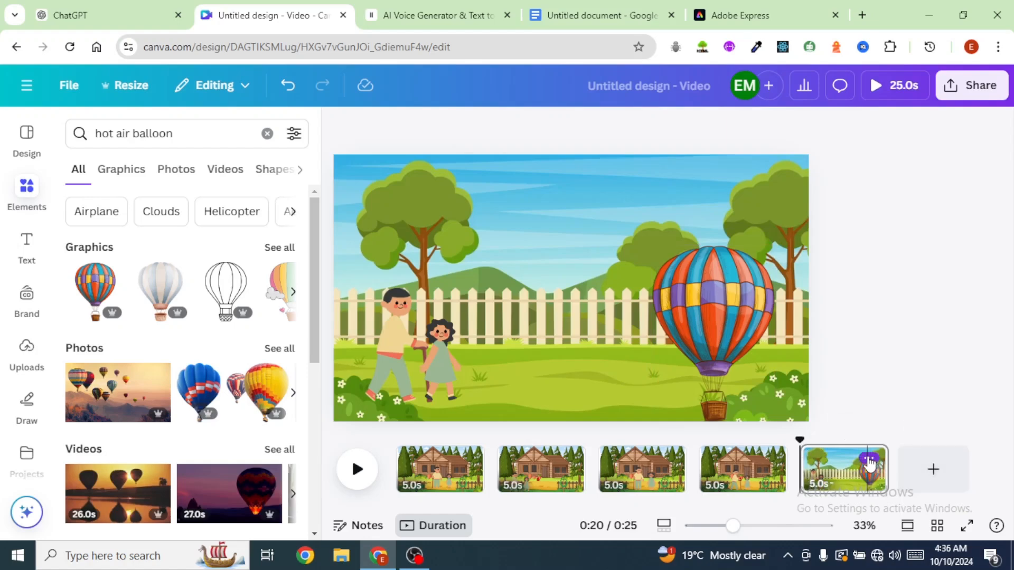
{"action": "left_click", "coordinate": [870, 461]}
{"action": "left_click", "coordinate": [852, 174]}
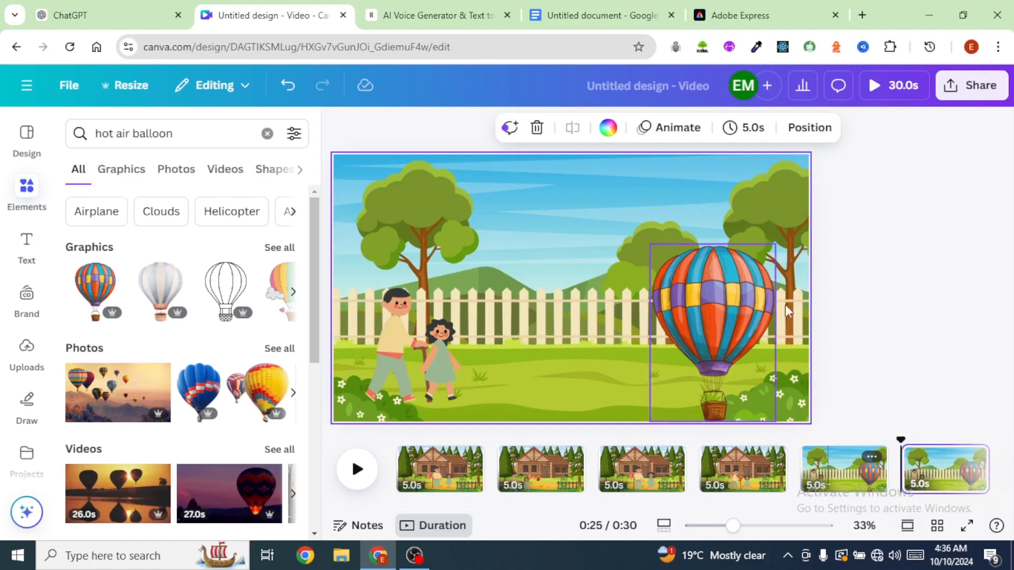
Delete the custom motion paths of the walking girl and grandfather on the duplicated backyard page.
{"action": "left_click", "coordinate": [441, 359]}
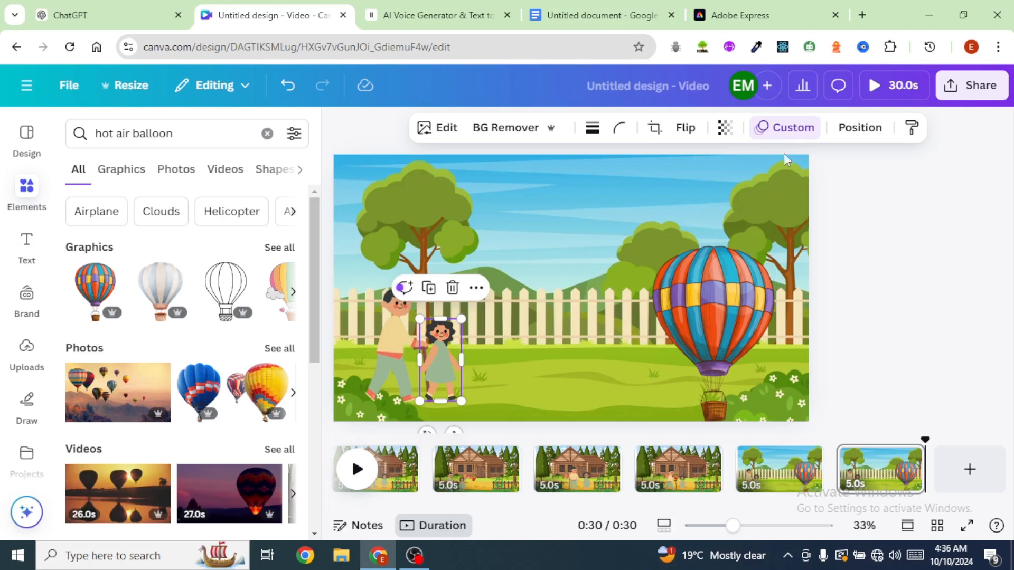
{"action": "left_click", "coordinate": [785, 127]}
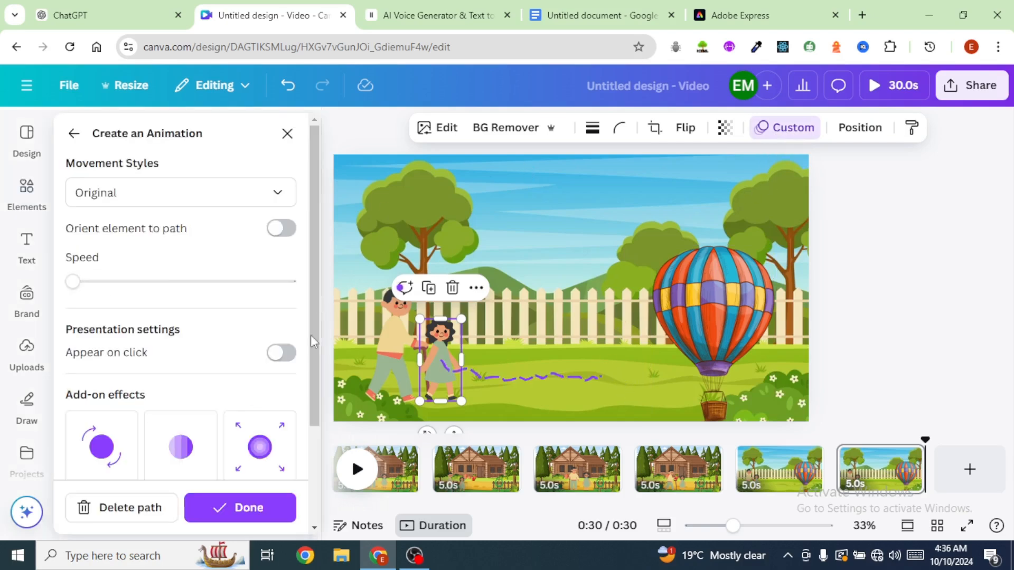
{"action": "left_click", "coordinate": [126, 510]}
{"action": "left_click_drag", "start_coordinate": [372, 392], "coordinate": [381, 383]}
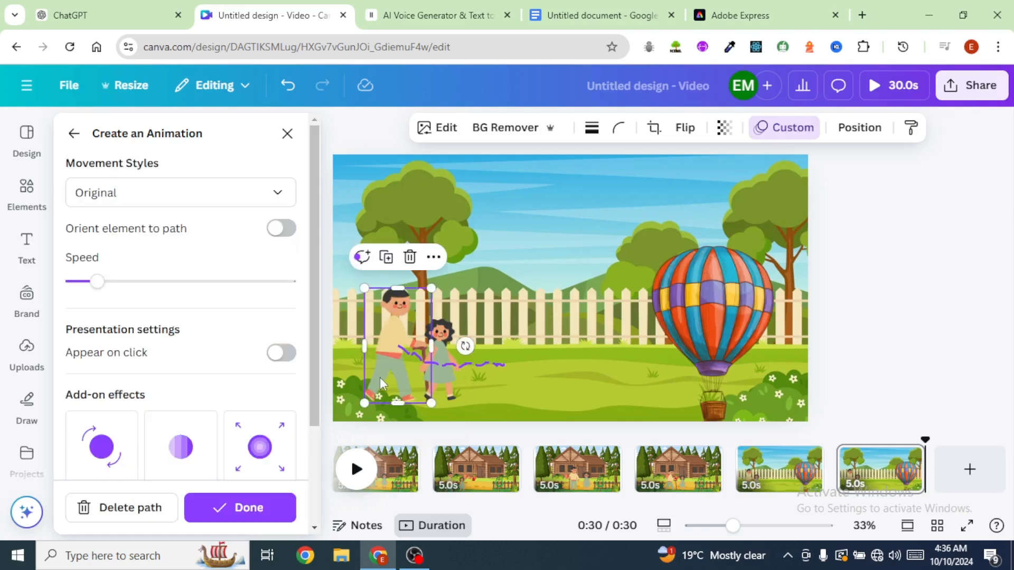
{"action": "left_click", "coordinate": [123, 510]}
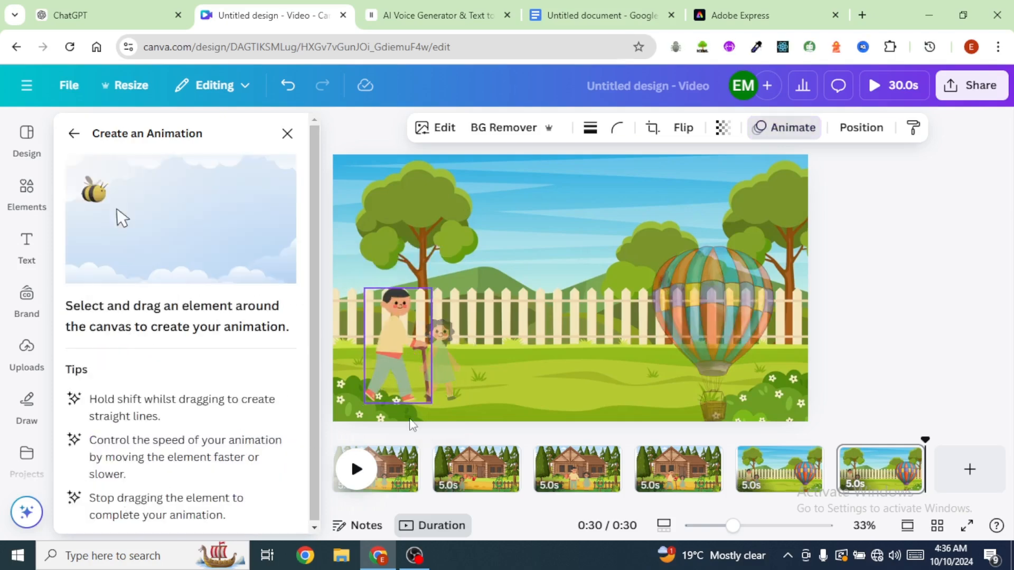
Move the girl across the grass next to the balloon and place the grandfather just behind her.
{"action": "left_click", "coordinate": [448, 378]}
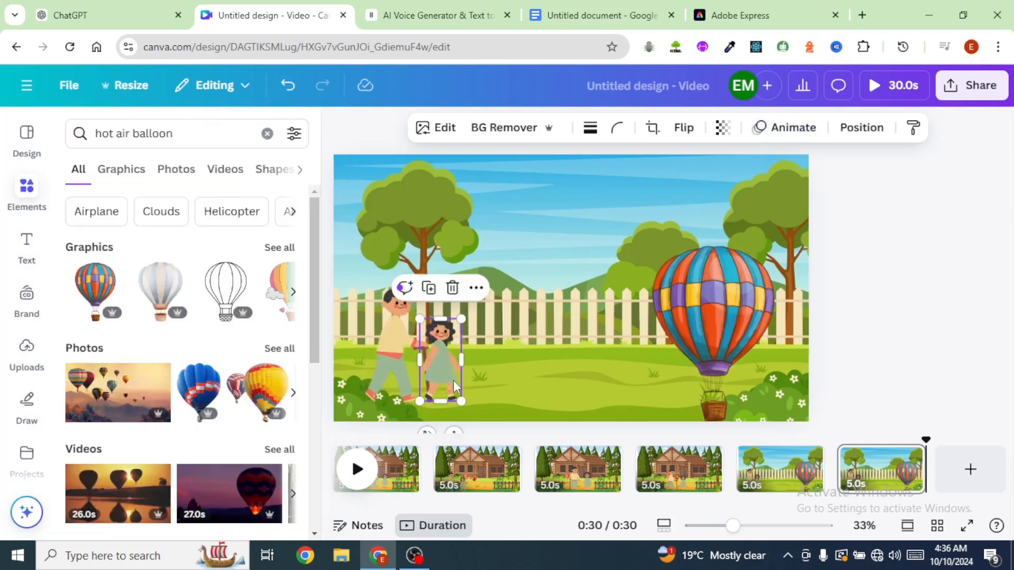
{"action": "left_click_drag", "start_coordinate": [453, 380], "coordinate": [602, 389]}
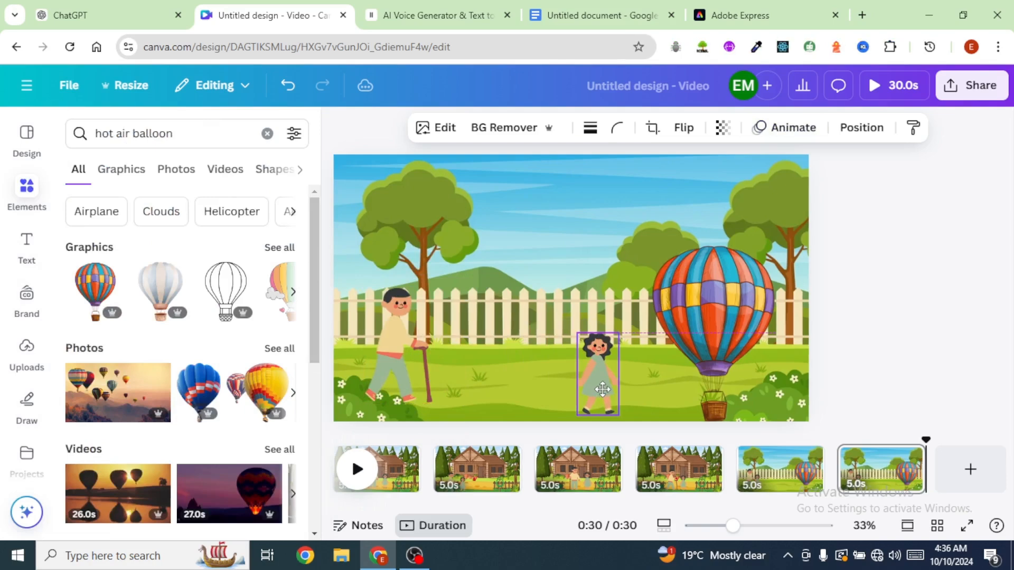
{"action": "left_click_drag", "start_coordinate": [388, 380], "coordinate": [515, 381]}
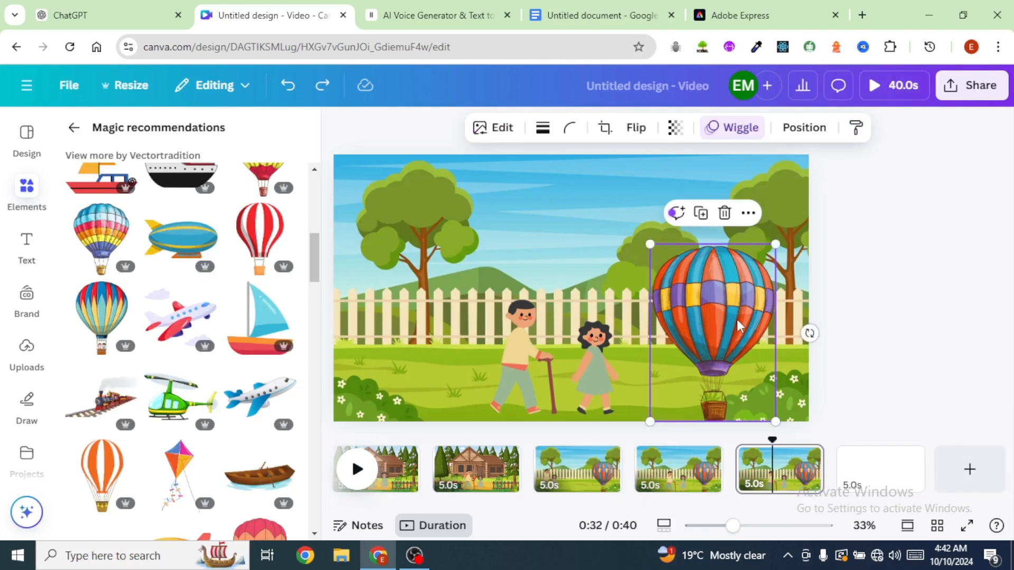
Delete the walking girl and the walking grandfather from the last backyard page.
{"action": "left_click", "coordinate": [591, 375]}
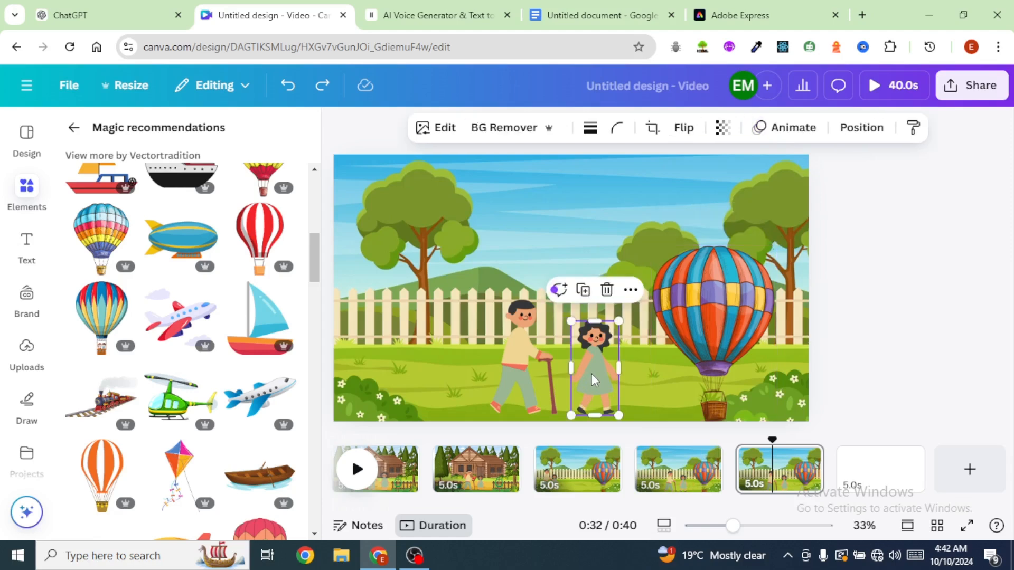
{"action": "key", "text": "Delete"}
{"action": "left_click", "coordinate": [521, 370]}
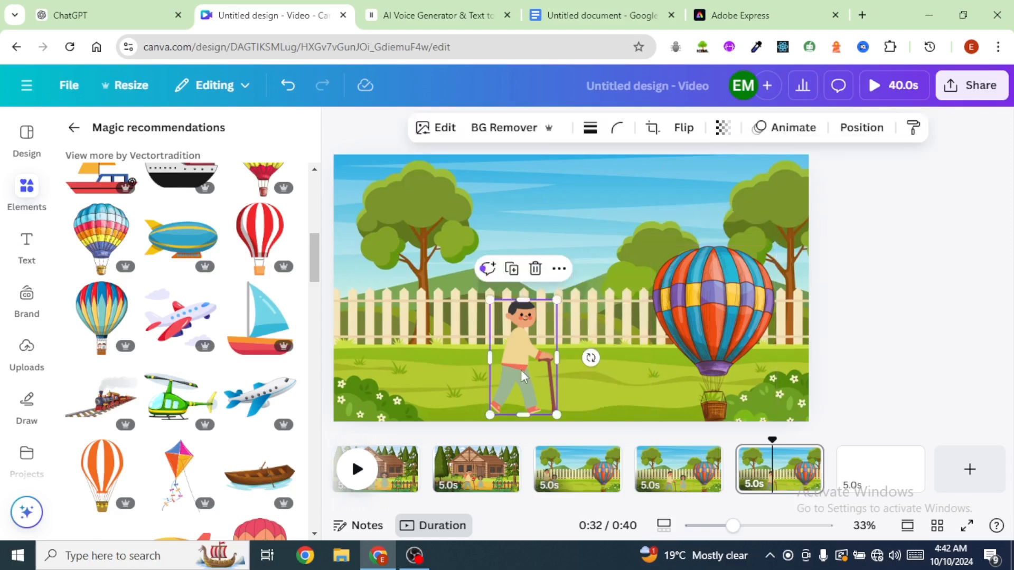
{"action": "key", "text": "Delete"}
Copy the standing grandfather from the cabin page onto the grass of the last backyard page.
{"action": "left_click_drag", "start_coordinate": [680, 506], "coordinate": [588, 504]}
{"action": "left_click", "coordinate": [547, 469]}
{"action": "left_click", "coordinate": [559, 340]}
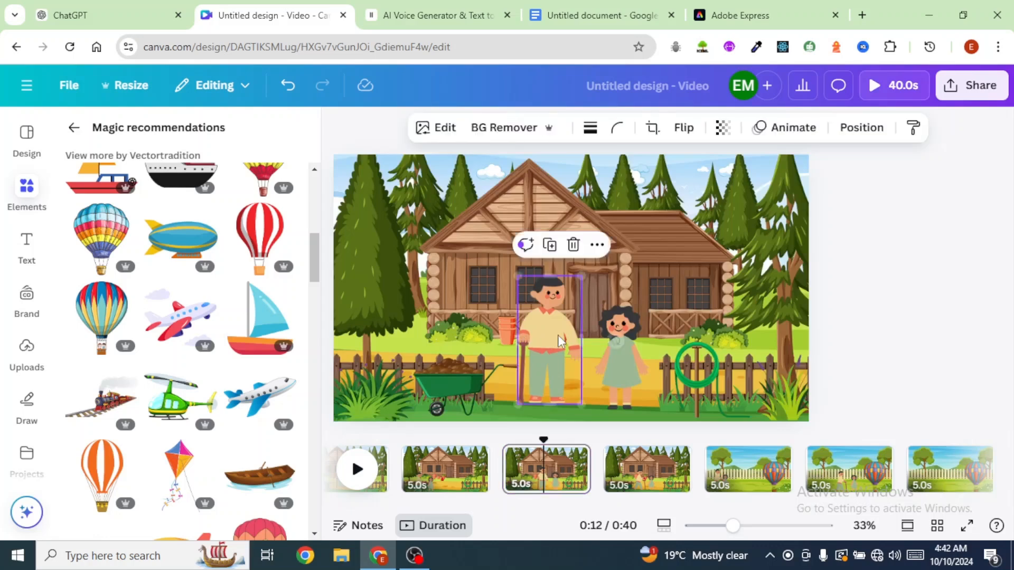
{"action": "left_click_drag", "start_coordinate": [686, 504], "coordinate": [786, 504]}
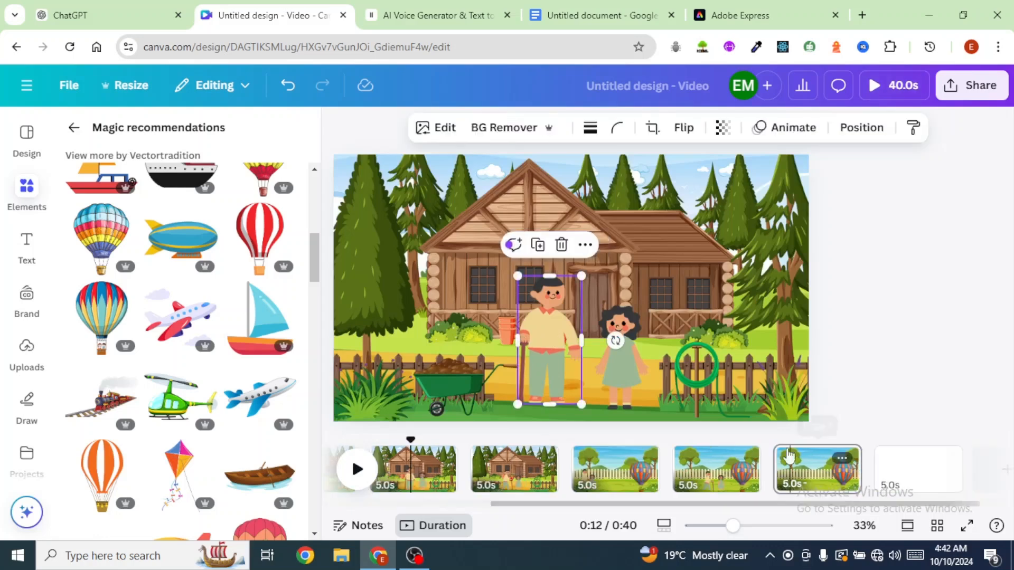
{"action": "left_click", "coordinate": [790, 459]}
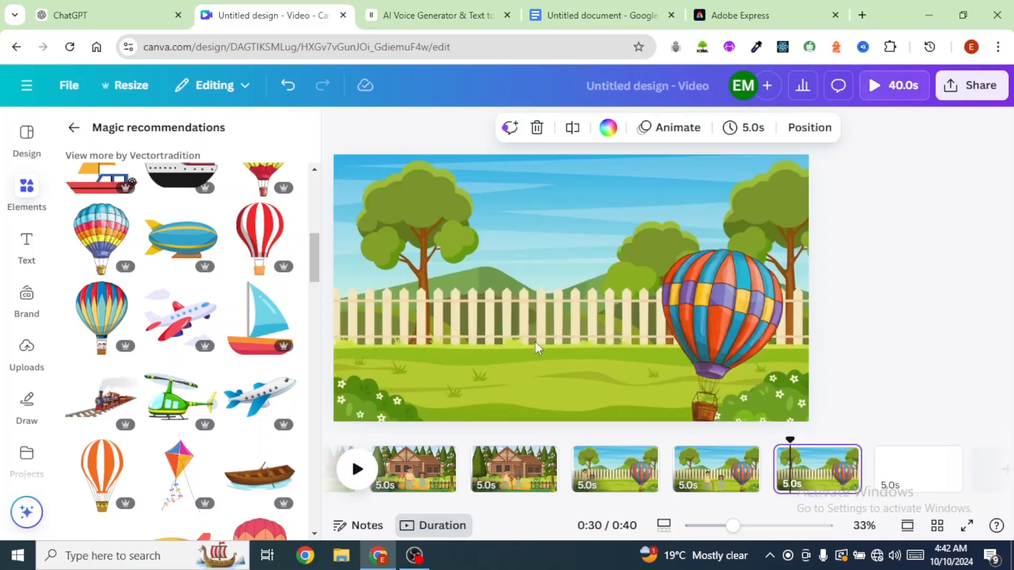
{"action": "key", "text": "ctrl+v"}
{"action": "left_click_drag", "start_coordinate": [550, 361], "coordinate": [512, 365]}
Copy the standing girl from the cabin page and place her between the grandfather and the balloon in the last backyard scene.
{"action": "left_click_drag", "start_coordinate": [753, 505], "coordinate": [602, 504]}
{"action": "left_click", "coordinate": [607, 471]}
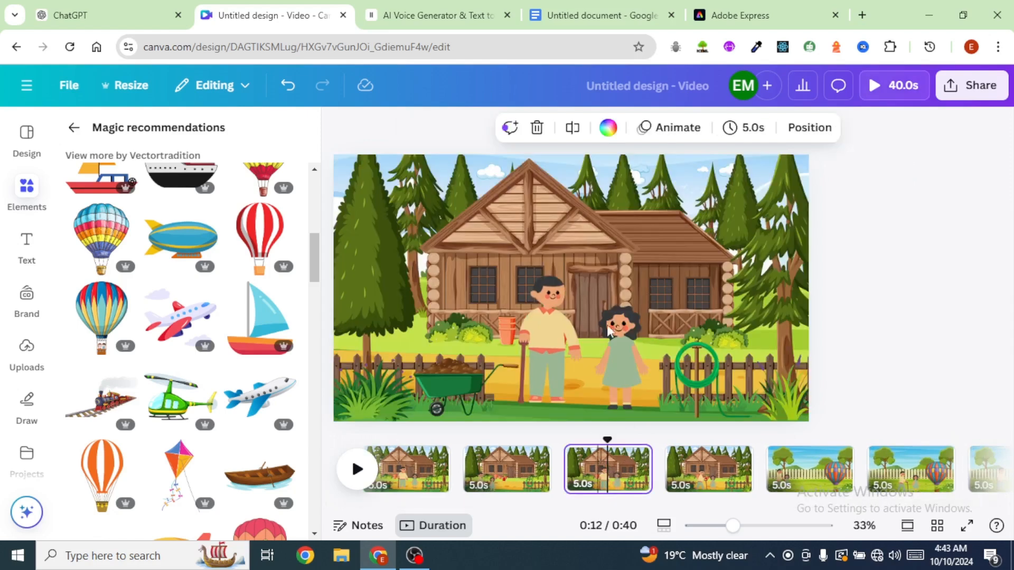
{"action": "left_click", "coordinate": [620, 347]}
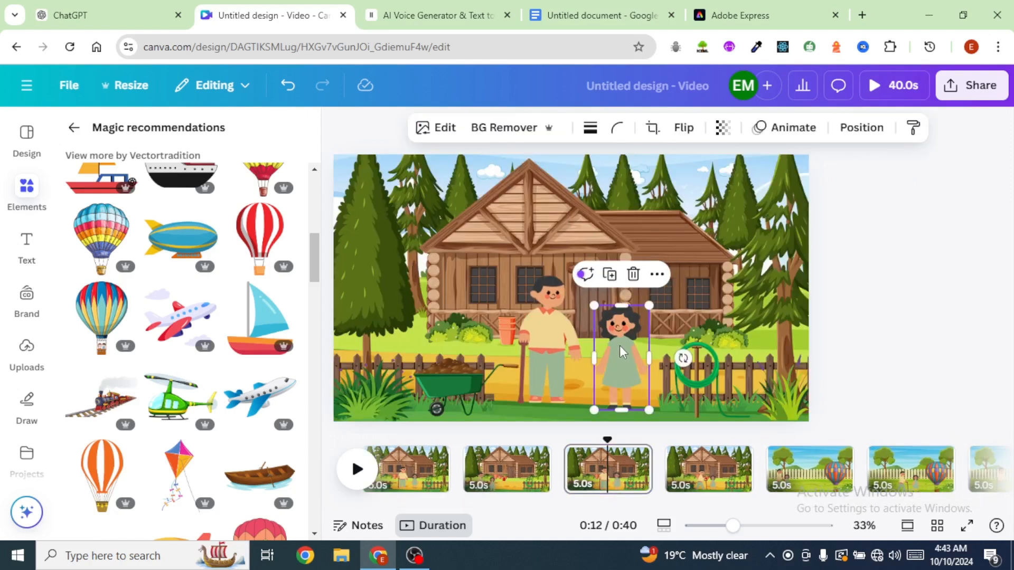
{"action": "left_click_drag", "start_coordinate": [628, 504], "coordinate": [795, 504]}
{"action": "left_click", "coordinate": [782, 472]}
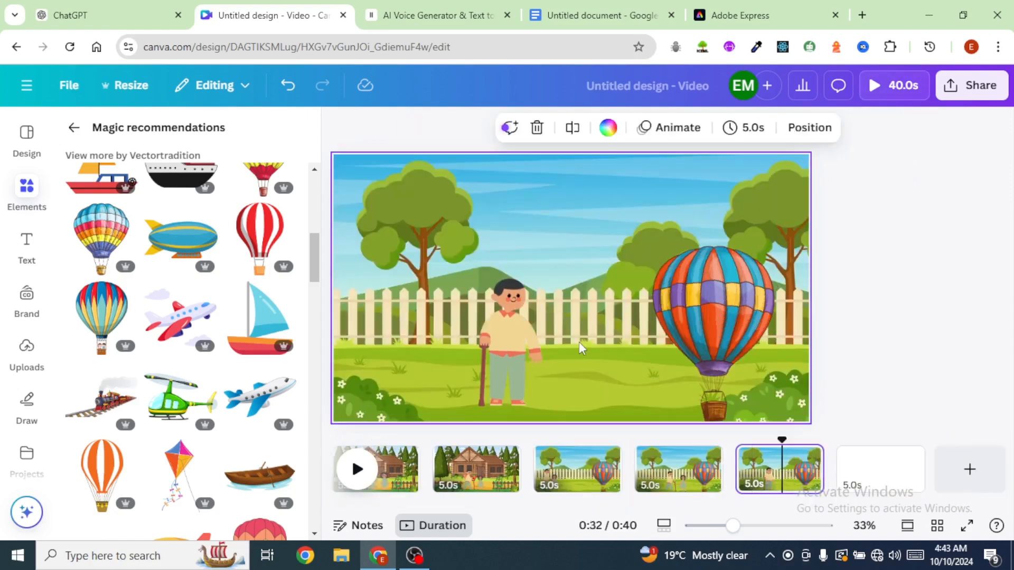
{"action": "key", "text": "ctrl+v"}
{"action": "left_click_drag", "start_coordinate": [628, 351], "coordinate": [595, 351]}
Enlarge the balloon, and fit the shrunken standing girl into its basket one layer further back.
{"action": "left_click", "coordinate": [692, 309]}
{"action": "left_click_drag", "start_coordinate": [651, 246], "coordinate": [587, 211]}
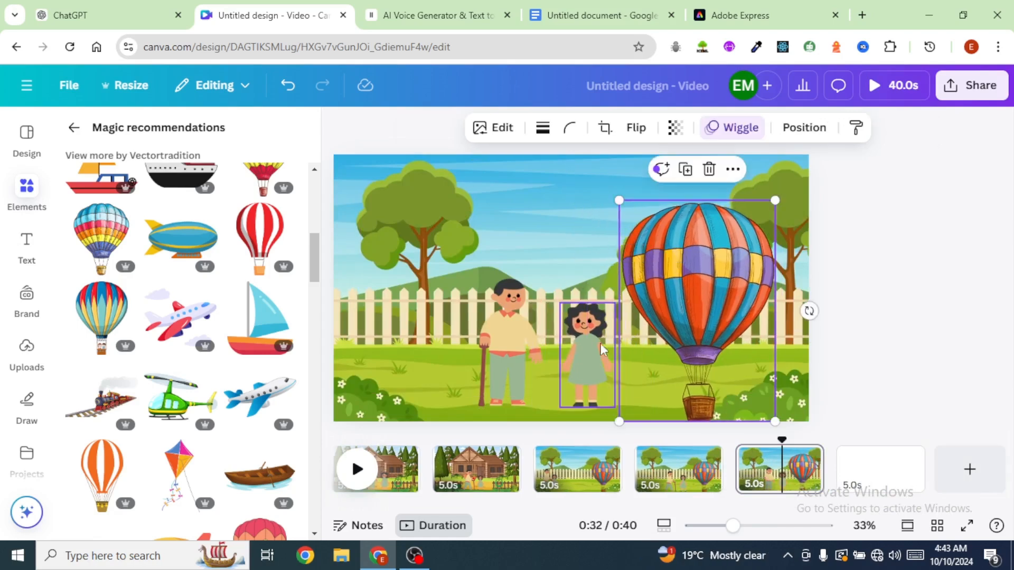
{"action": "left_click", "coordinate": [603, 350]}
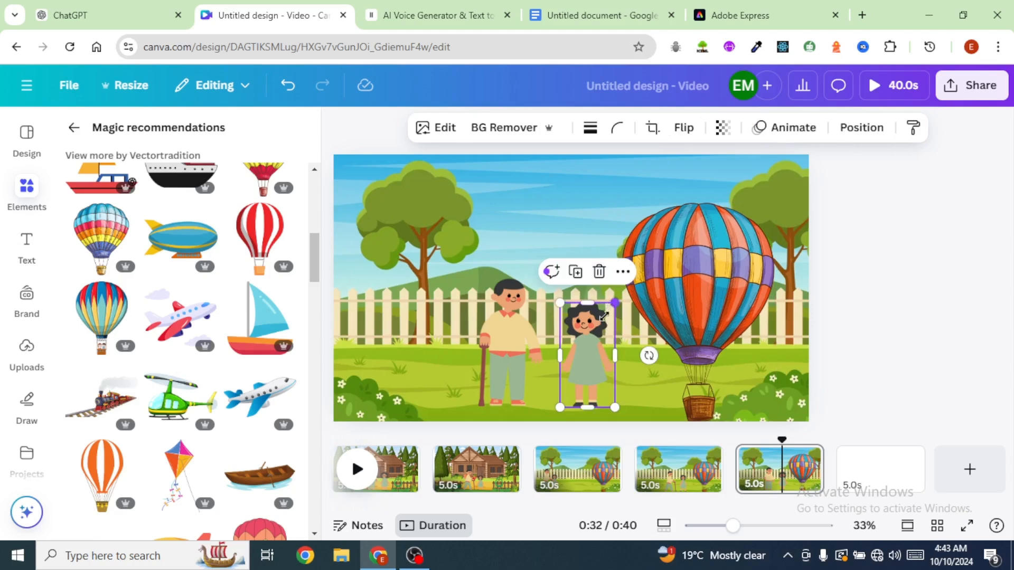
{"action": "left_click_drag", "start_coordinate": [603, 316], "coordinate": [601, 326]}
{"action": "left_click_drag", "start_coordinate": [575, 365], "coordinate": [697, 375]}
{"action": "left_click_drag", "start_coordinate": [724, 340], "coordinate": [698, 393]}
{"action": "left_click", "coordinate": [848, 132]}
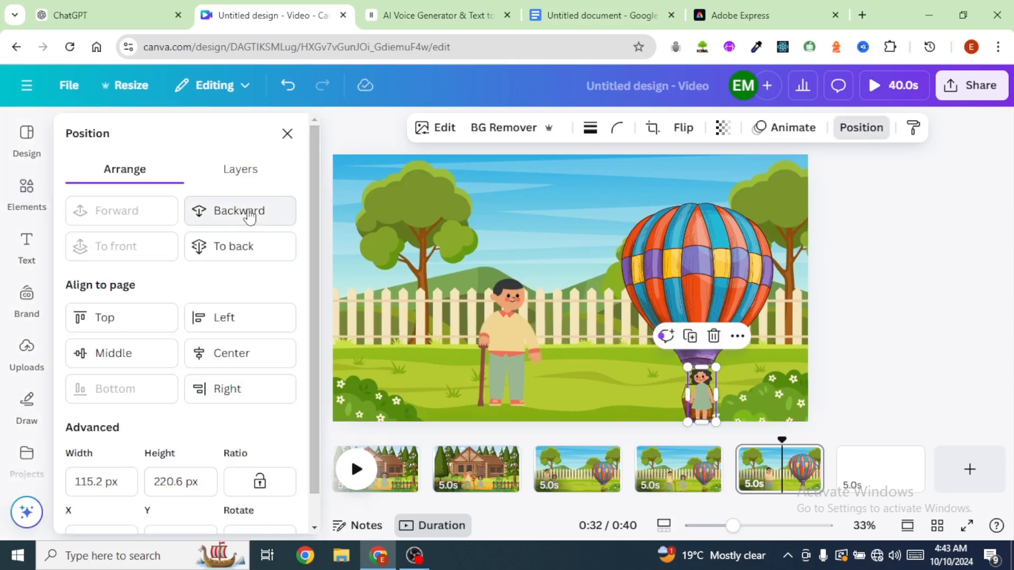
{"action": "left_click", "coordinate": [250, 215]}
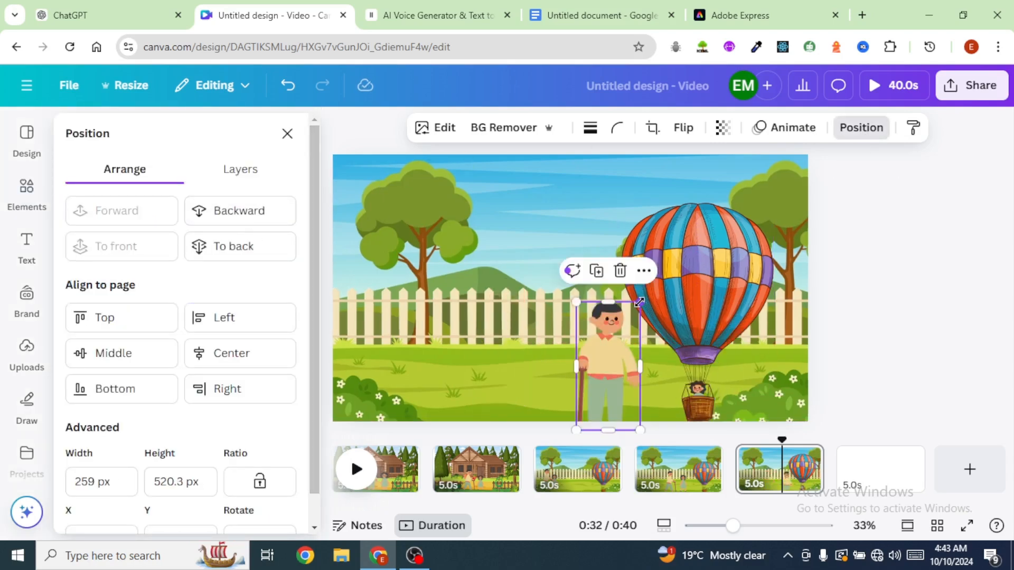
Shrink the standing grandfather to fit the balloon's basket and send him one layer backward.
{"action": "left_click_drag", "start_coordinate": [639, 302], "coordinate": [599, 379]}
{"action": "left_click_drag", "start_coordinate": [590, 415], "coordinate": [702, 407]}
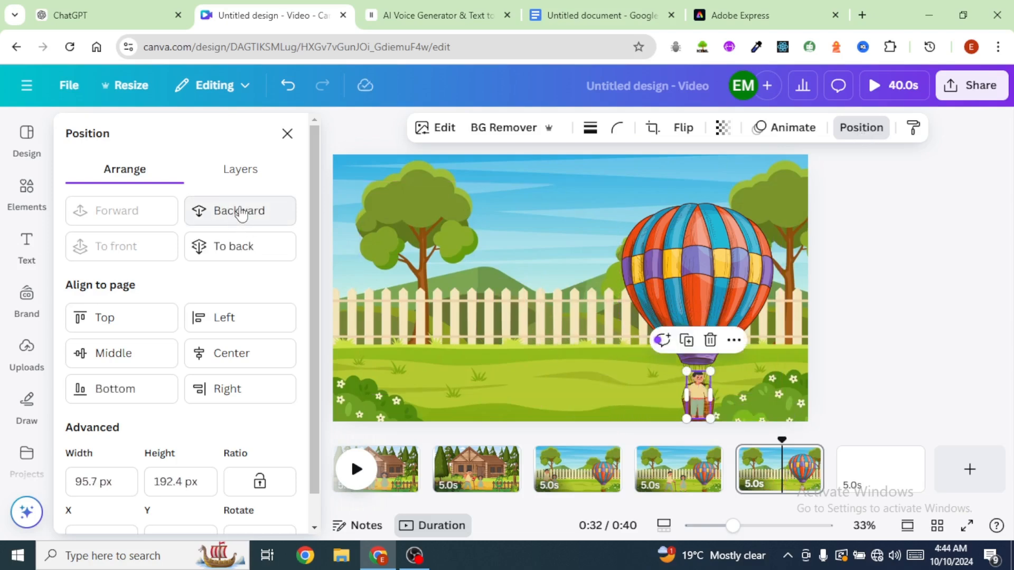
{"action": "left_click", "coordinate": [240, 214]}
Enlarge the balloon again, refit both characters in its basket and group all three layers.
{"action": "left_click", "coordinate": [726, 384]}
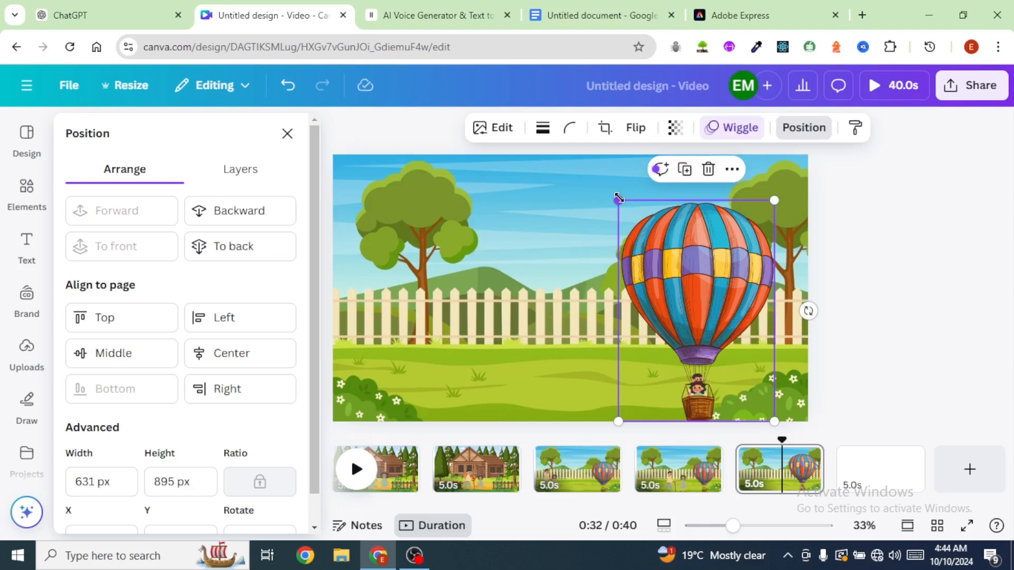
{"action": "left_click_drag", "start_coordinate": [618, 197], "coordinate": [565, 182]}
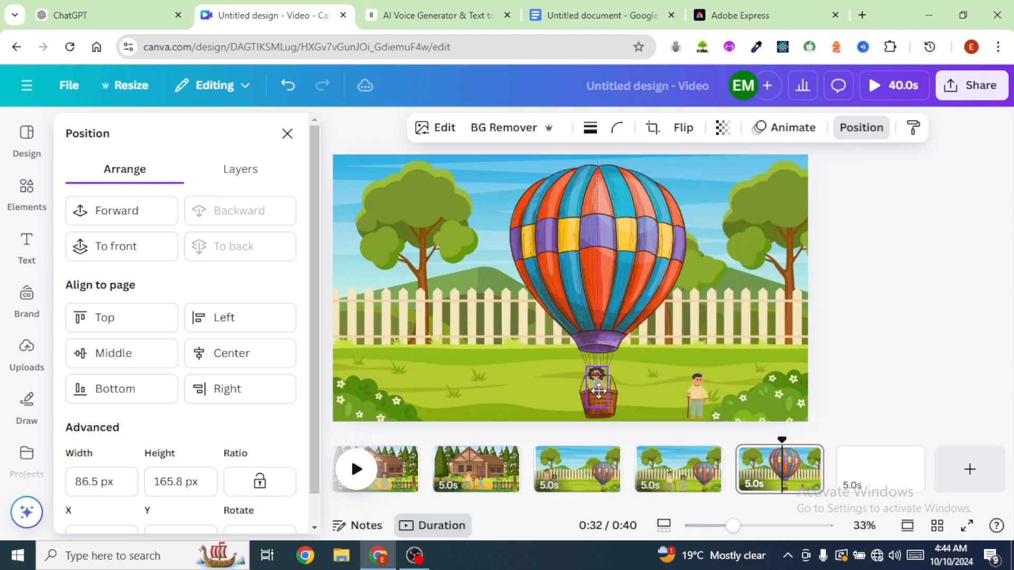
{"action": "left_click", "coordinate": [697, 393]}
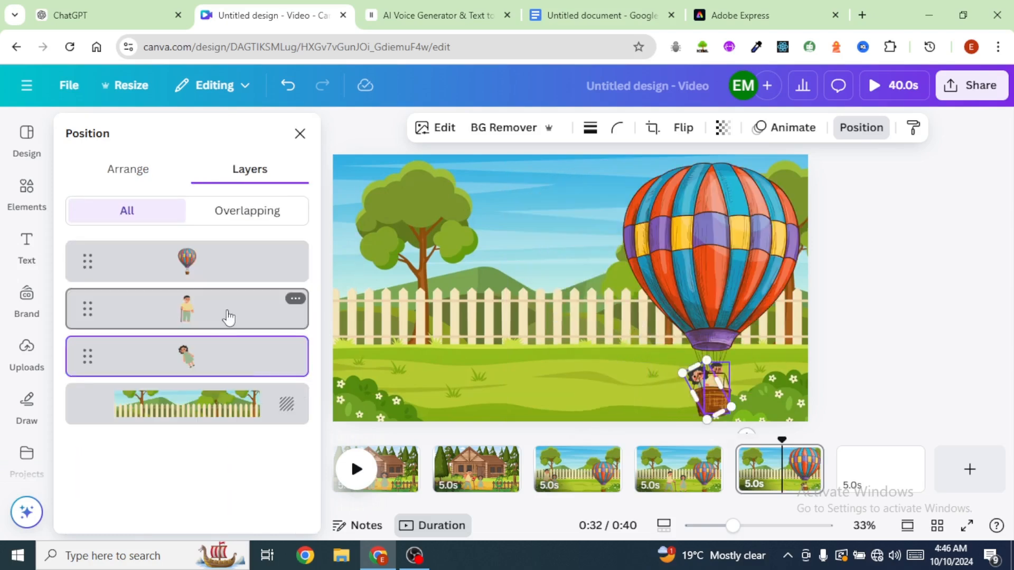
{"action": "left_click", "coordinate": [220, 313], "text": "shift"}
{"action": "left_click", "coordinate": [192, 264], "text": "shift"}
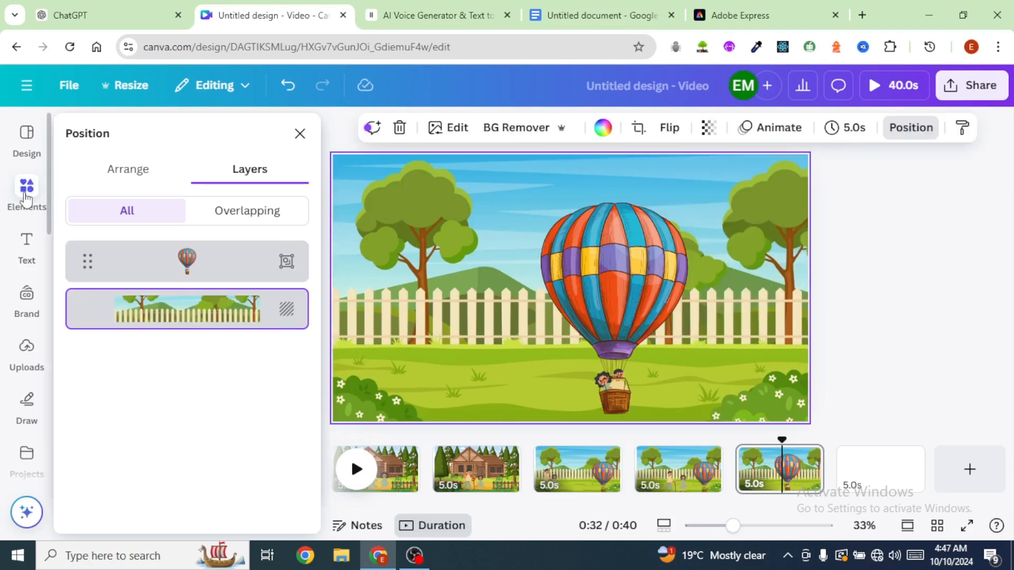
Search the graphics for clouds and place two small white clouds in the sky on either side above the balloon.
{"action": "left_click", "coordinate": [26, 198]}
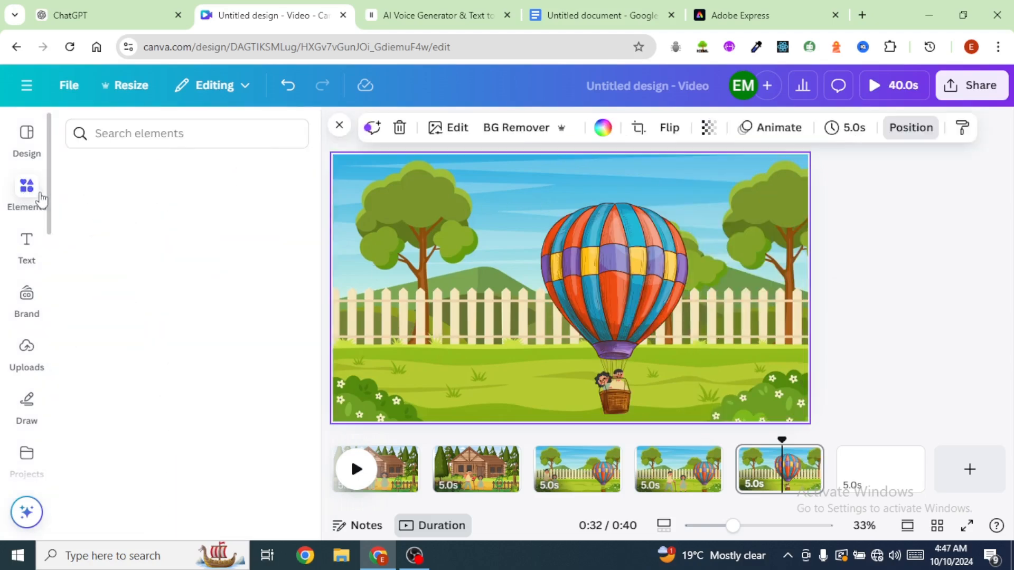
{"action": "type", "text": "clouds"}
{"action": "key", "text": "Return"}
{"action": "left_click", "coordinate": [118, 170]}
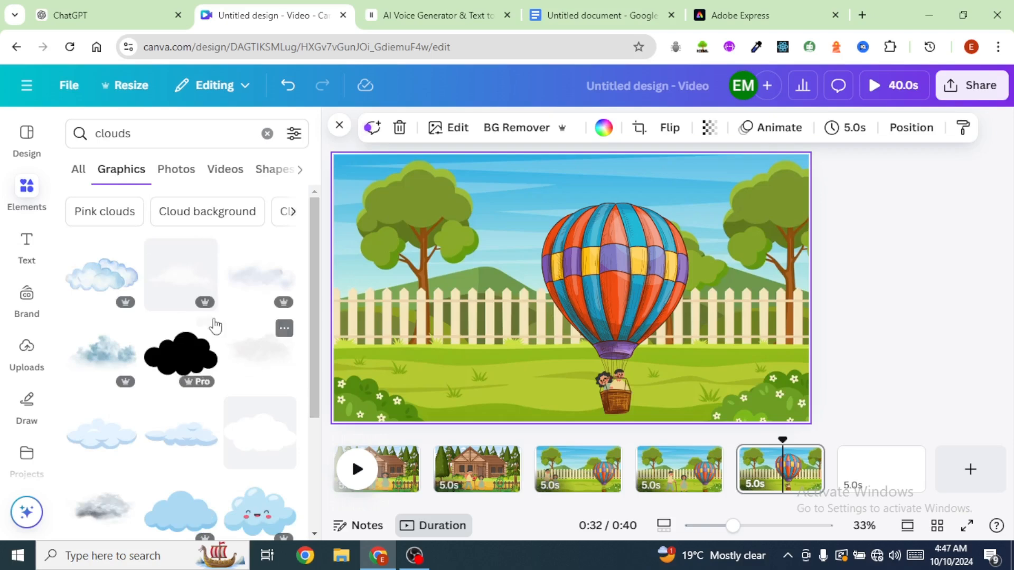
{"action": "left_click", "coordinate": [180, 275]}
{"action": "left_click_drag", "start_coordinate": [757, 393], "coordinate": [510, 153]}
{"action": "left_click_drag", "start_coordinate": [438, 195], "coordinate": [690, 178]}
Search for birds and add the blue and white flying bird, shrunk and placed by the tree on the scene's right edge.
{"action": "left_click_drag", "start_coordinate": [138, 134], "coordinate": [79, 134]}
{"action": "type", "text": "bi"}
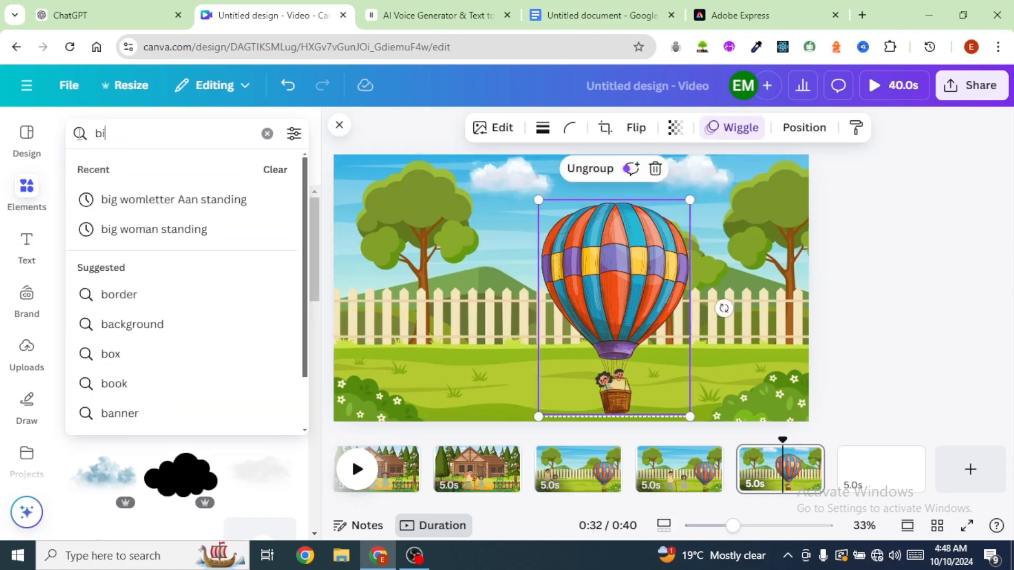
{"action": "type", "text": "rds"}
{"action": "key", "text": "Return"}
{"action": "left_click", "coordinate": [259, 274]}
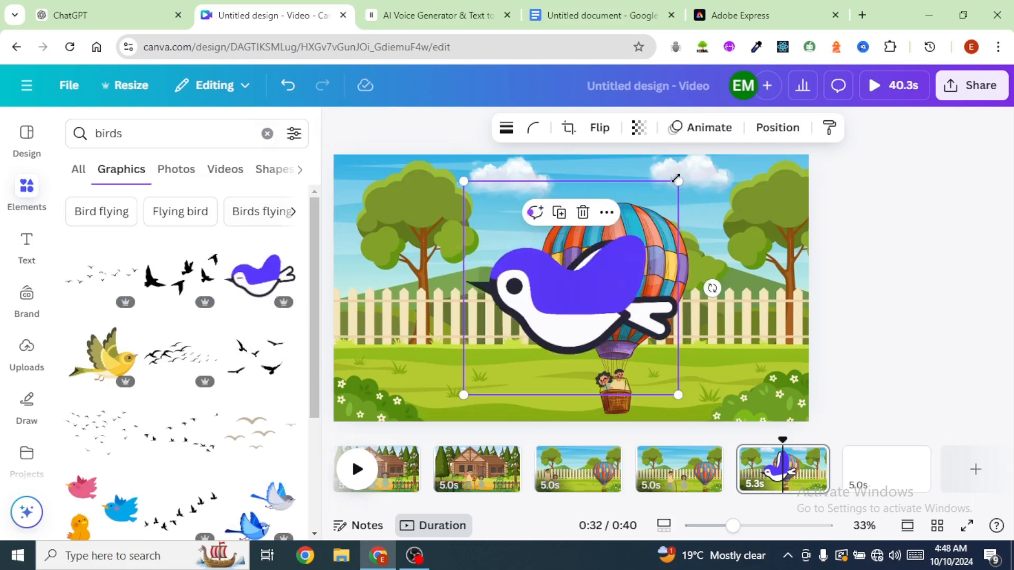
{"action": "left_click_drag", "start_coordinate": [678, 181], "coordinate": [772, 258]}
Create a custom animation flying the blue bird up and left toward the right cloud, with the Smooth movement style.
{"action": "left_click", "coordinate": [700, 127]}
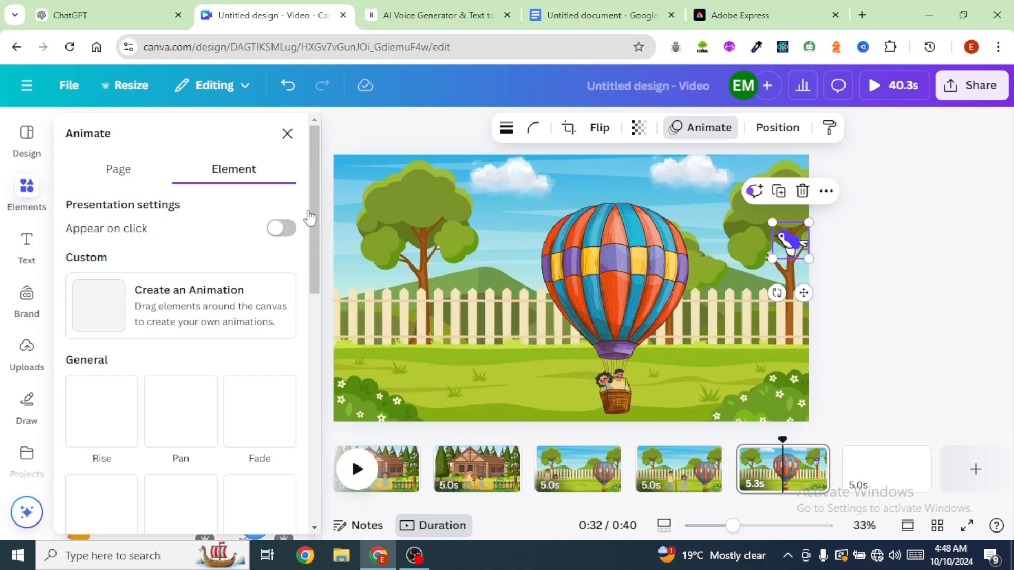
{"action": "left_click", "coordinate": [194, 311]}
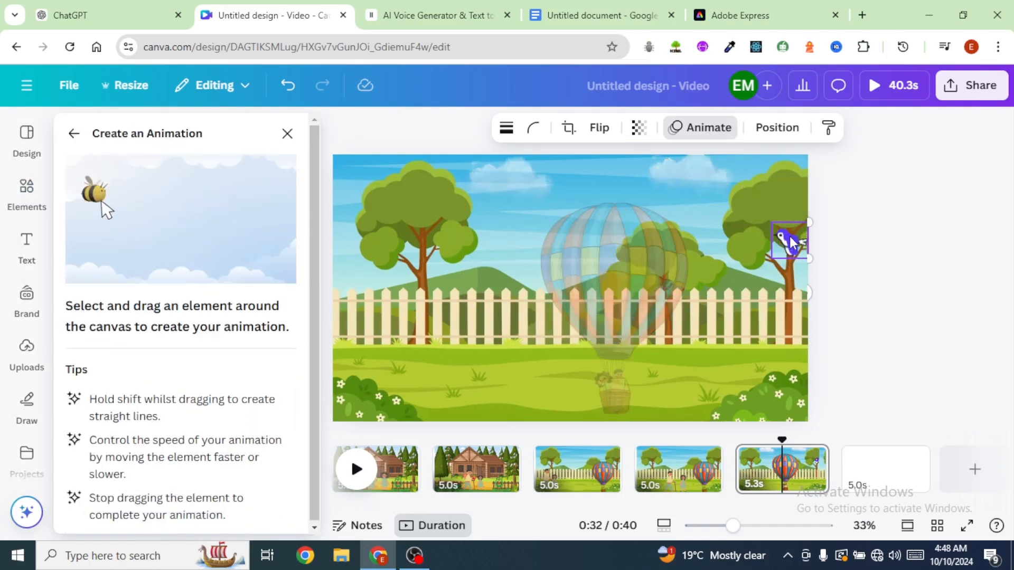
{"action": "mouse_move", "coordinate": [778, 233]}
{"action": "left_mouse_down"}
{"action": "mouse_move", "coordinate": [756, 232]}
{"action": "mouse_move", "coordinate": [681, 186]}
{"action": "left_mouse_up"}
{"action": "left_click", "coordinate": [68, 194]}
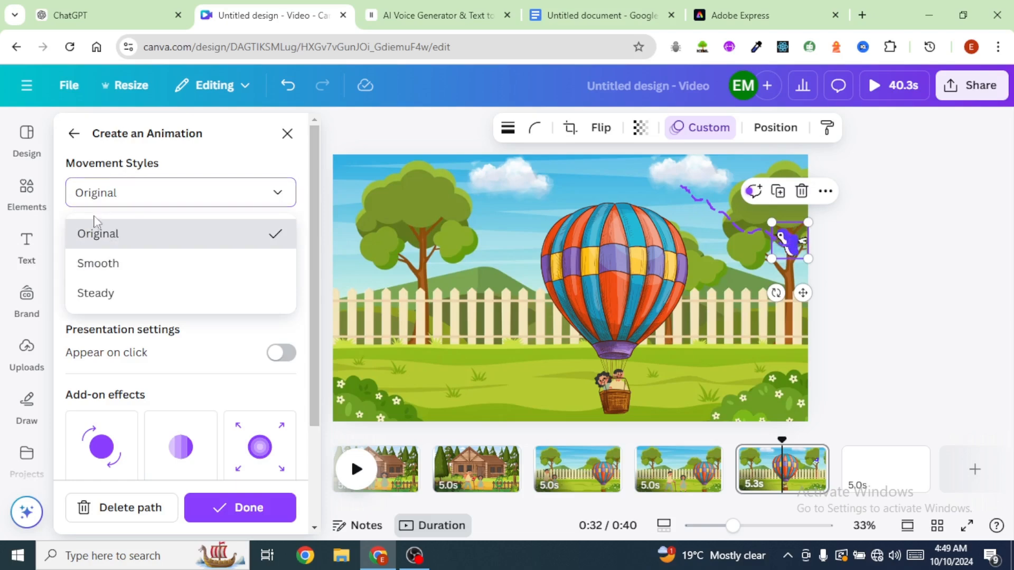
{"action": "left_click", "coordinate": [101, 264]}
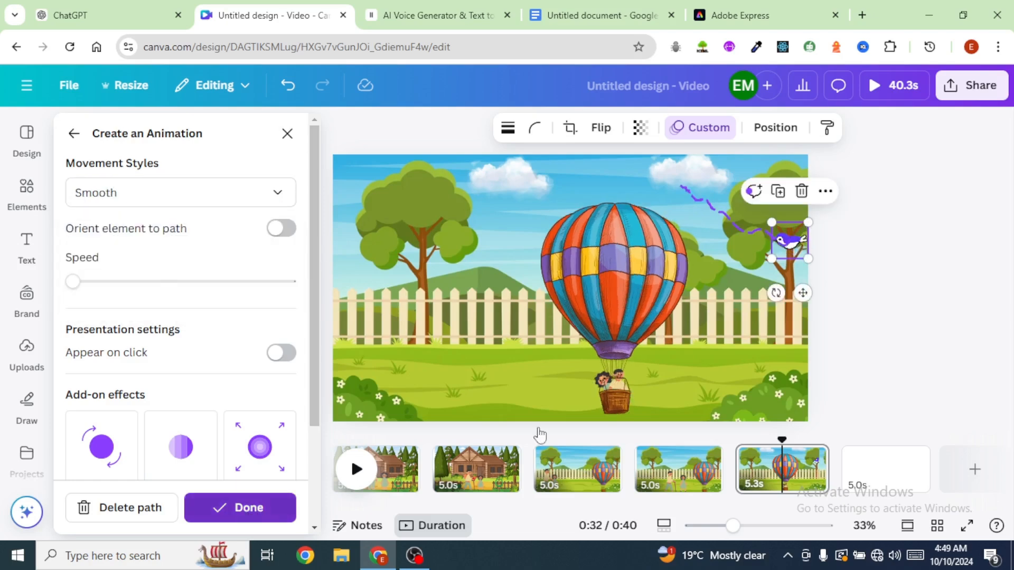
Add a flock of black birds, shrink it and place it over the left cloud.
{"action": "left_click", "coordinate": [531, 317]}
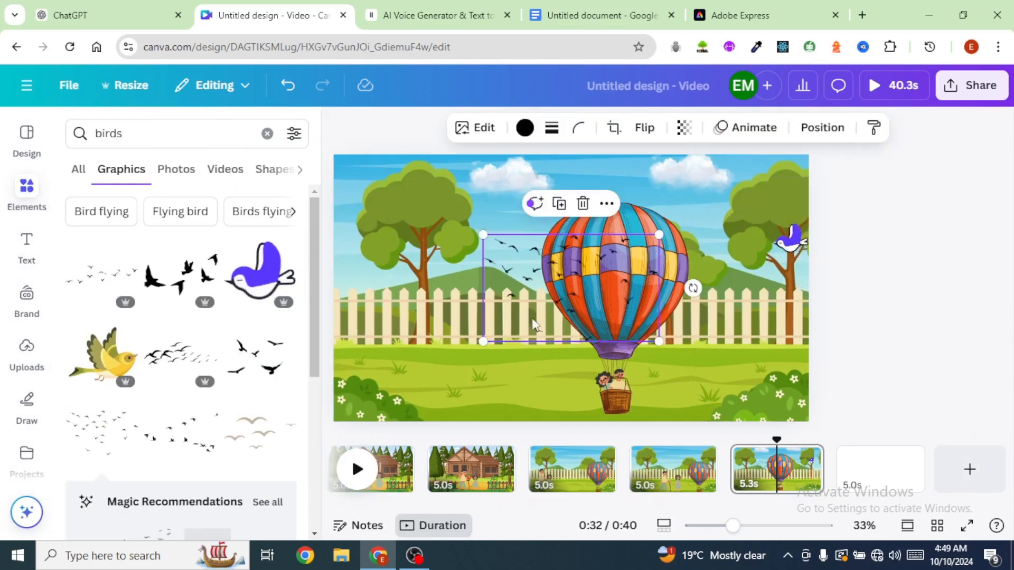
{"action": "left_click_drag", "start_coordinate": [483, 341], "coordinate": [561, 293]}
{"action": "left_click_drag", "start_coordinate": [588, 257], "coordinate": [492, 178]}
Apply the Rise animation to the grouped balloon and passengers.
{"action": "left_click", "coordinate": [611, 298]}
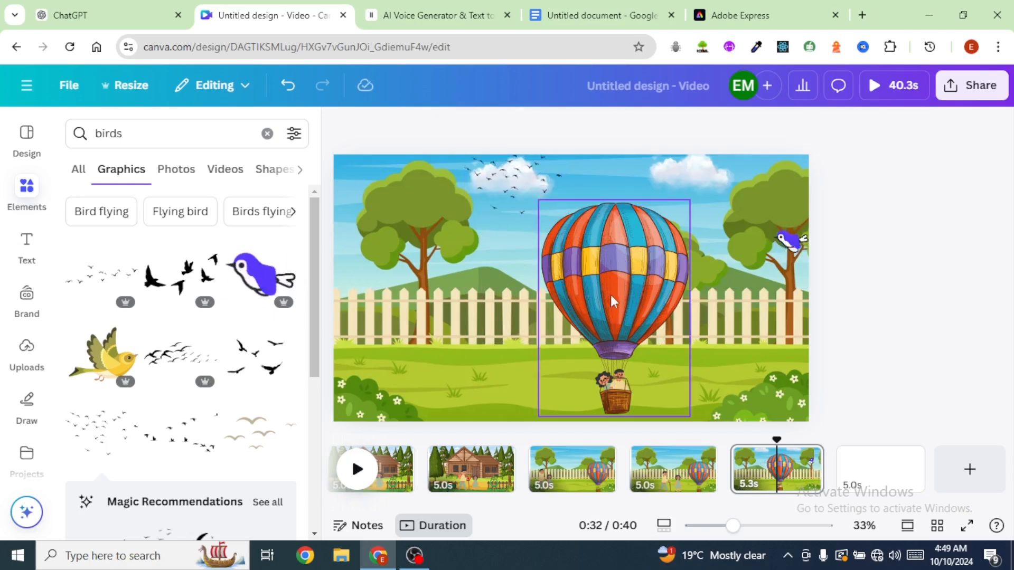
{"action": "left_click", "coordinate": [609, 292]}
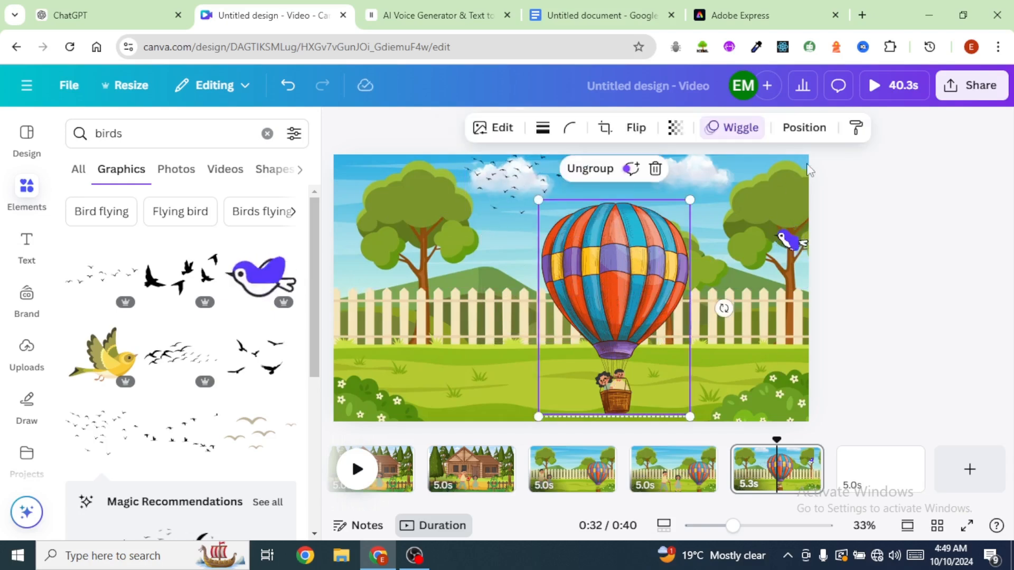
{"action": "left_click", "coordinate": [735, 128]}
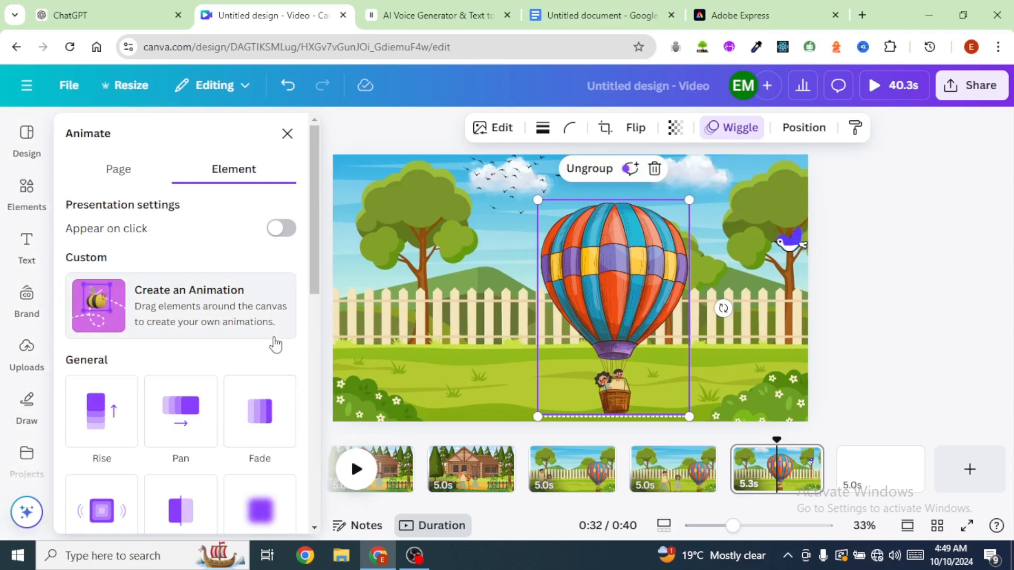
{"action": "scroll", "coordinate": [294, 356], "scroll_direction": "down", "scroll_amount": 4}
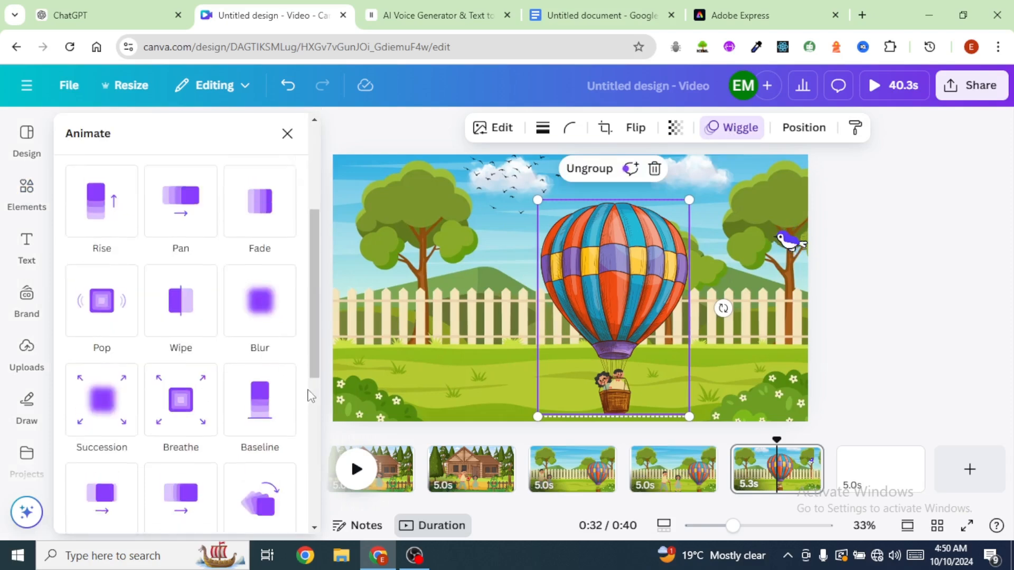
{"action": "scroll", "coordinate": [145, 335], "scroll_direction": "up", "scroll_amount": 3}
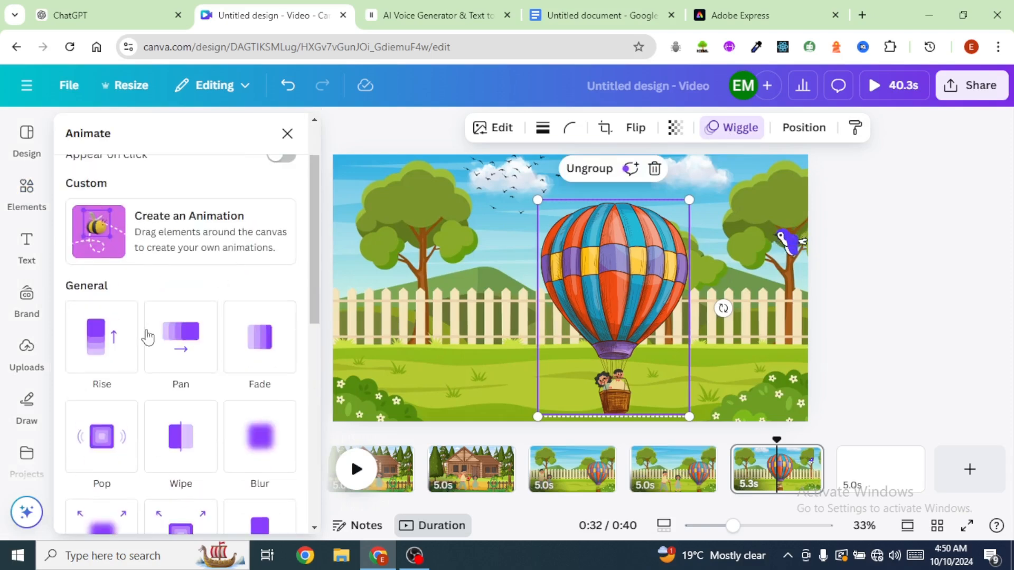
{"action": "left_click", "coordinate": [107, 364]}
{"action": "scroll", "coordinate": [103, 402], "scroll_direction": "down", "scroll_amount": 8}
{"action": "scroll", "coordinate": [206, 391], "scroll_direction": "down", "scroll_amount": 3}
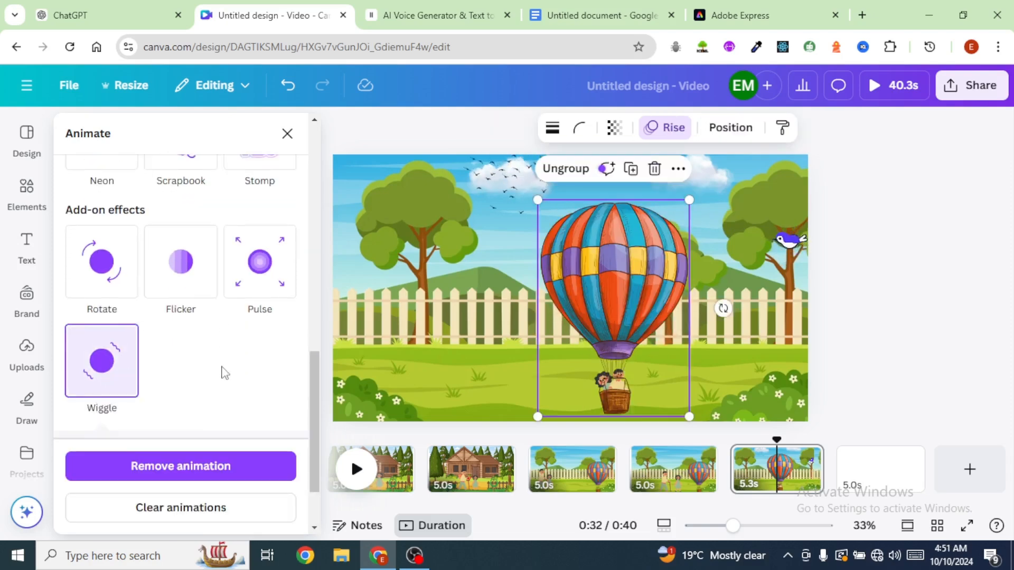
{"action": "left_click_drag", "start_coordinate": [181, 388], "coordinate": [82, 391]}
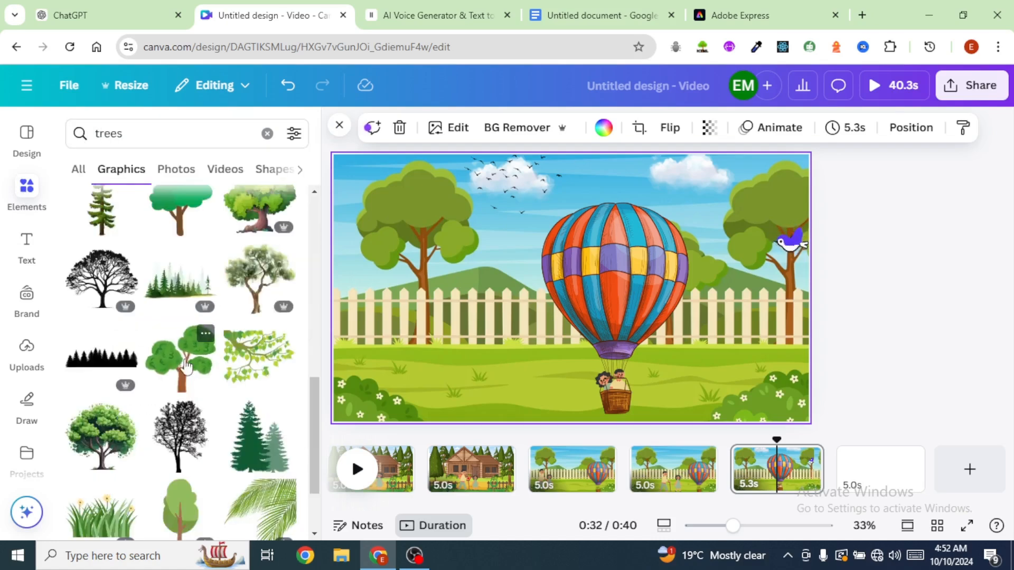
Shrink the bushy tree into the grass at the scene's lower left, and add a small slim tree by the left edge.
{"action": "left_click_drag", "start_coordinate": [688, 177], "coordinate": [573, 313]}
{"action": "left_click_drag", "start_coordinate": [524, 356], "coordinate": [426, 379]}
{"action": "left_click", "coordinate": [100, 476]}
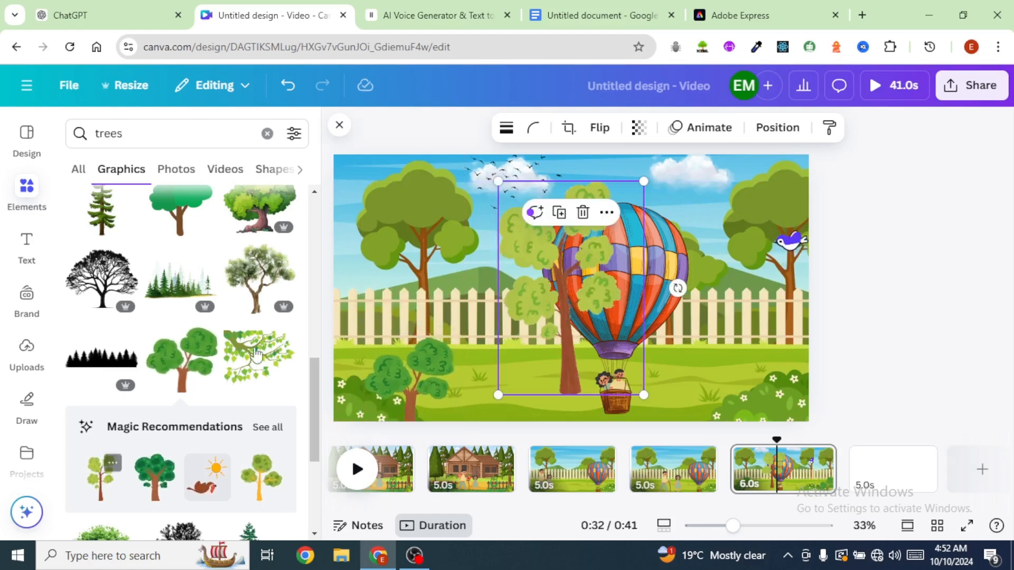
{"action": "left_click_drag", "start_coordinate": [643, 181], "coordinate": [559, 310]}
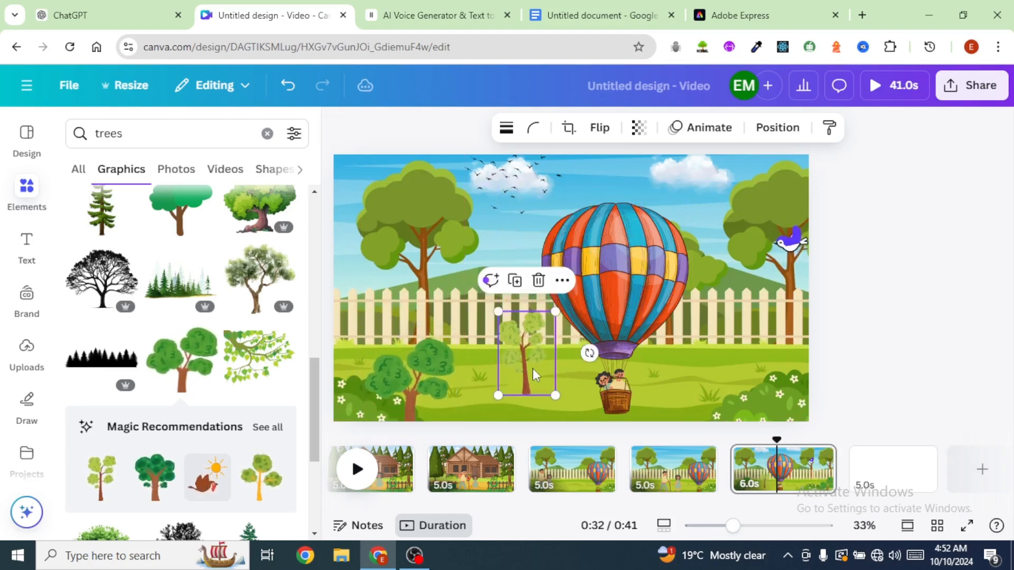
{"action": "left_click_drag", "start_coordinate": [523, 359], "coordinate": [363, 336]}
{"action": "left_click_drag", "start_coordinate": [363, 337], "coordinate": [356, 352]}
Search for "bird", add the robin shrunk to perch on the left tree, and flip it horizontally.
{"action": "left_click_drag", "start_coordinate": [142, 136], "coordinate": [92, 136]}
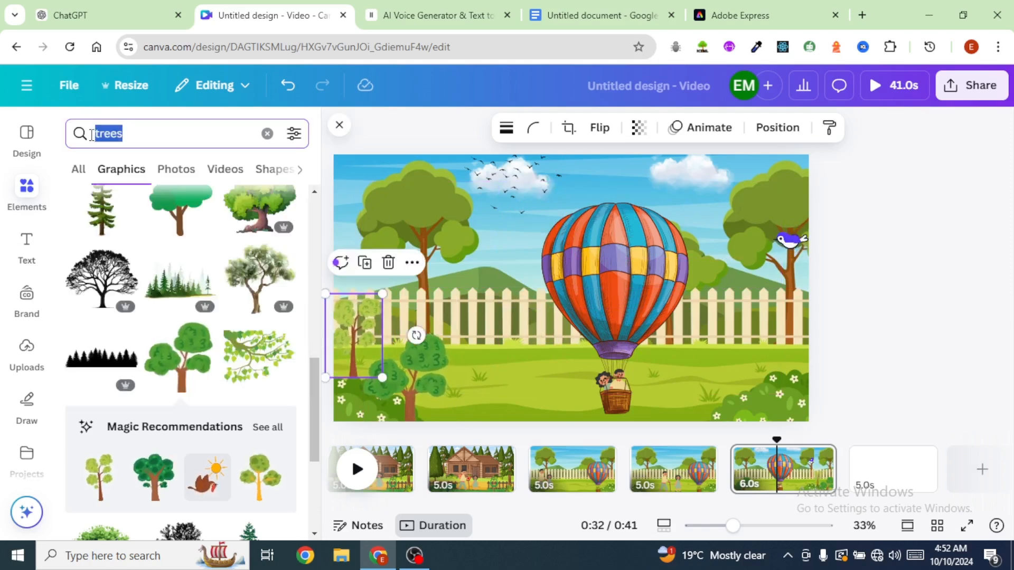
{"action": "type", "text": "bird"}
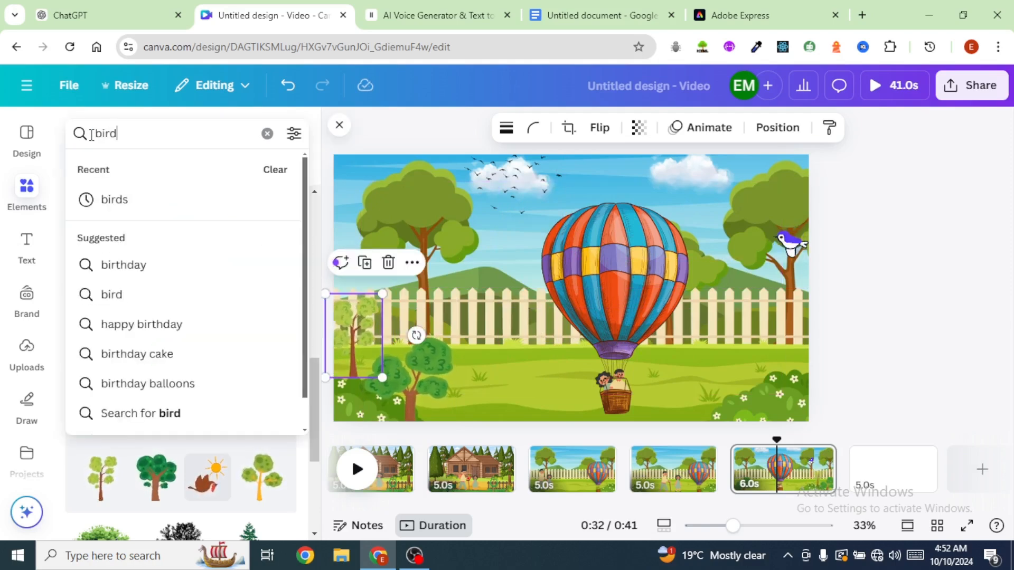
{"action": "key", "text": "Return"}
{"action": "left_click", "coordinate": [177, 361]}
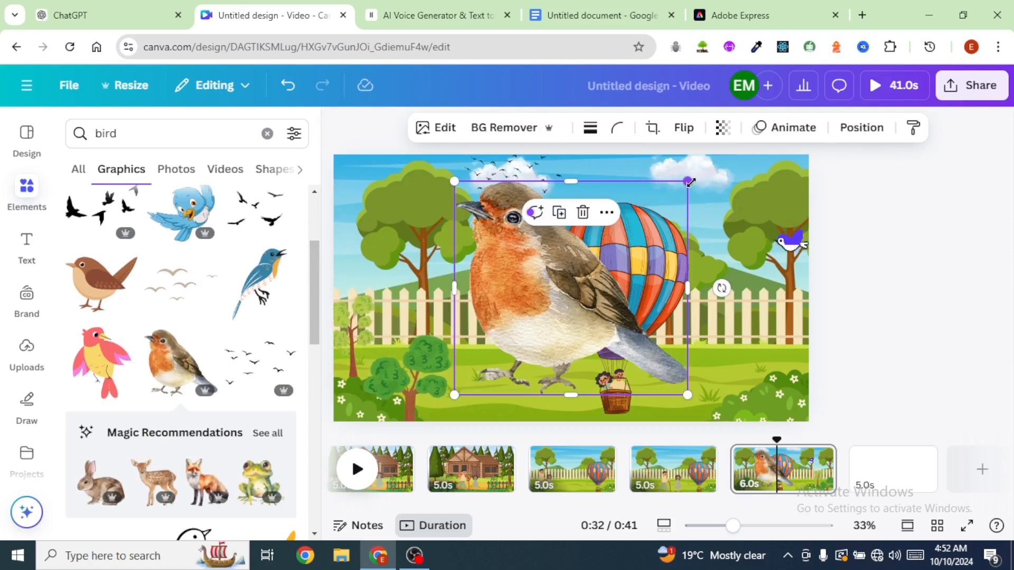
{"action": "left_click_drag", "start_coordinate": [685, 182], "coordinate": [463, 225]}
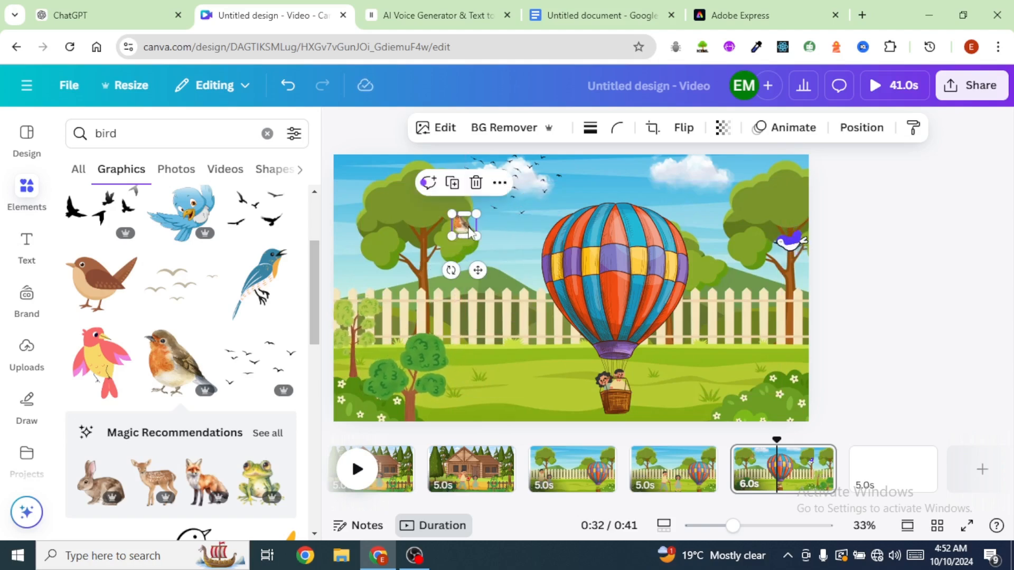
{"action": "left_click", "coordinate": [684, 127]}
{"action": "left_click", "coordinate": [677, 166]}
Search for "flowers", add the wildflower strip, and shrink it over the grass near the balloon basket.
{"action": "left_click", "coordinate": [95, 134]}
{"action": "type", "text": "flowers"}
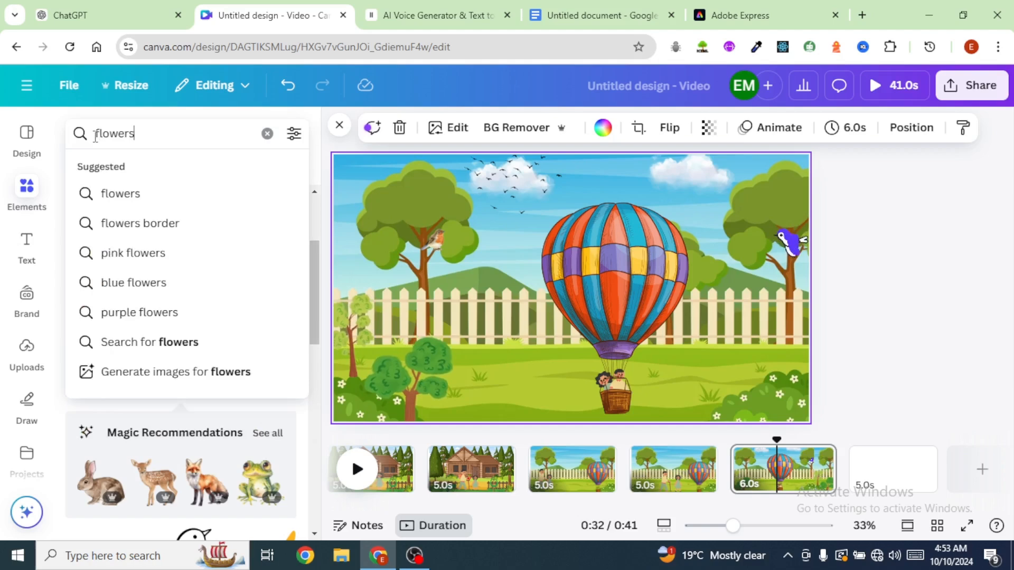
{"action": "key", "text": "Return"}
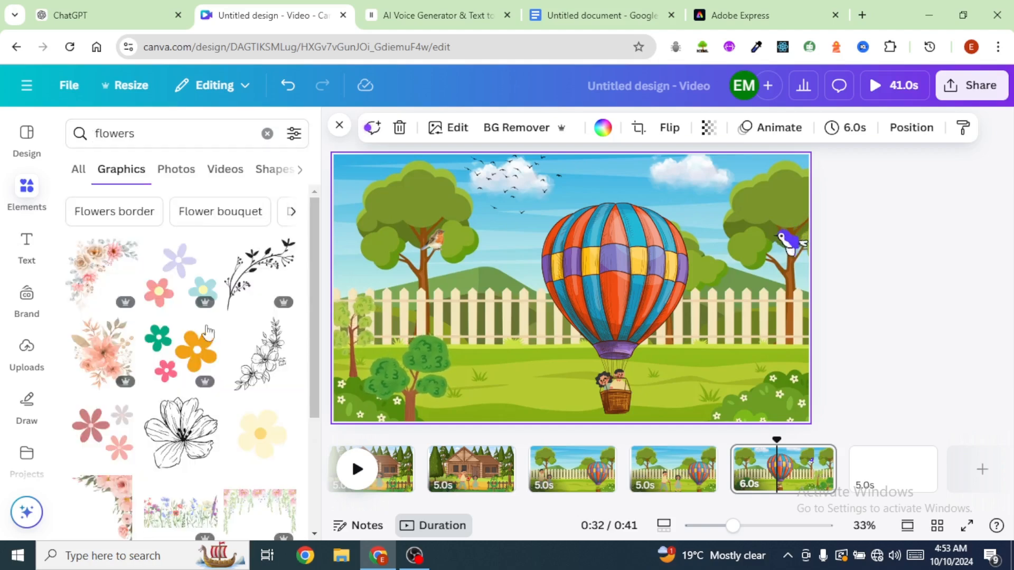
{"action": "left_click", "coordinate": [180, 510]}
{"action": "left_click_drag", "start_coordinate": [784, 194], "coordinate": [581, 284]}
{"action": "left_click_drag", "start_coordinate": [489, 354], "coordinate": [582, 401]}
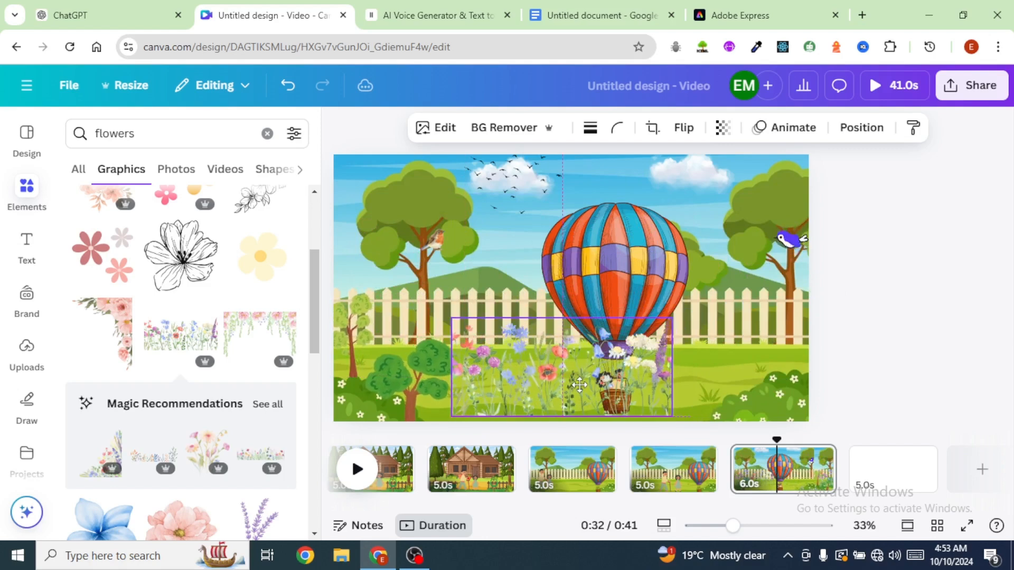
{"action": "left_click_drag", "start_coordinate": [672, 331], "coordinate": [662, 357]}
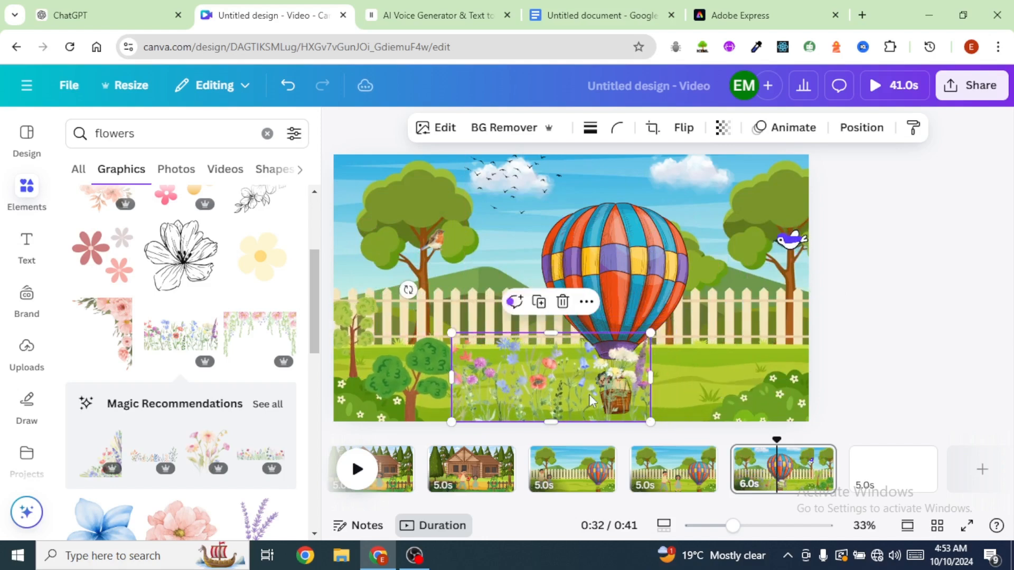
Line the fence with the wildflower strip and a second copy of it, layered behind the balloon.
{"action": "left_click", "coordinate": [861, 127]}
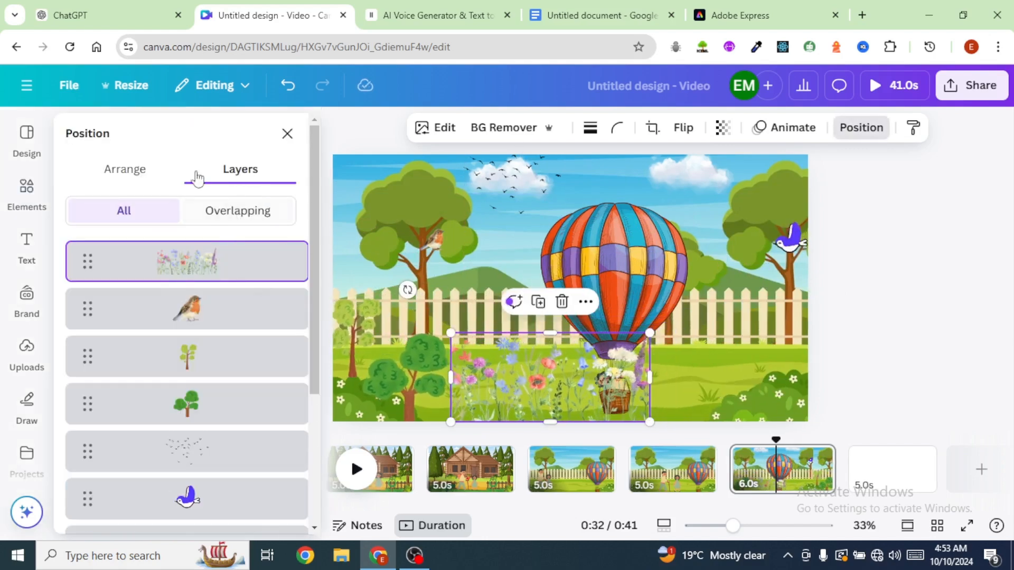
{"action": "left_click_drag", "start_coordinate": [633, 370], "coordinate": [698, 329]}
{"action": "left_click_drag", "start_coordinate": [240, 260], "coordinate": [256, 437]}
{"action": "left_click_drag", "start_coordinate": [703, 334], "coordinate": [861, 331]}
{"action": "left_click", "coordinate": [921, 303]}
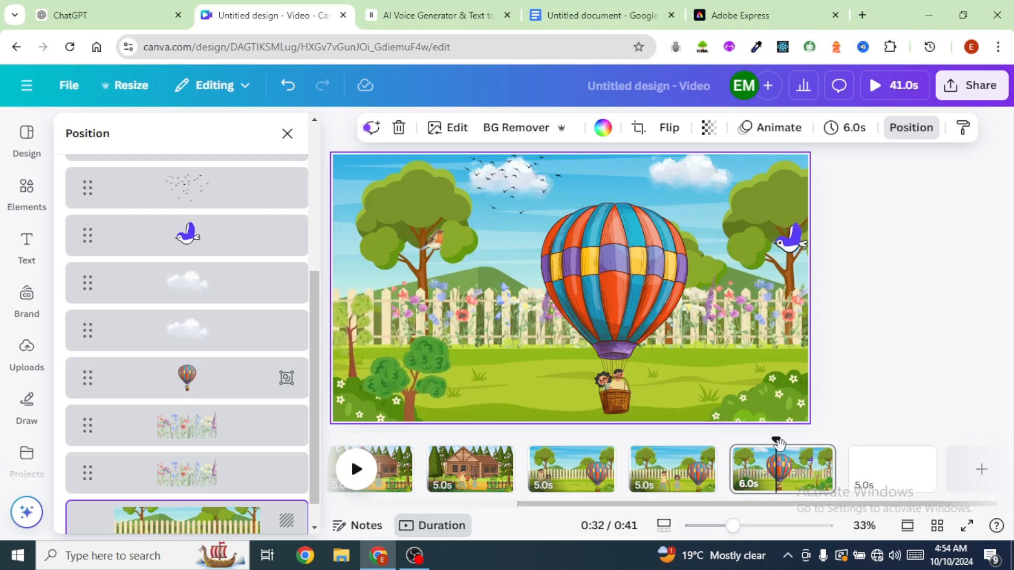
Return to the video's first scene and compare the opening scenes with the first paragraphs of the Google Docs story.
{"action": "left_click_drag", "start_coordinate": [776, 445], "coordinate": [393, 445]}
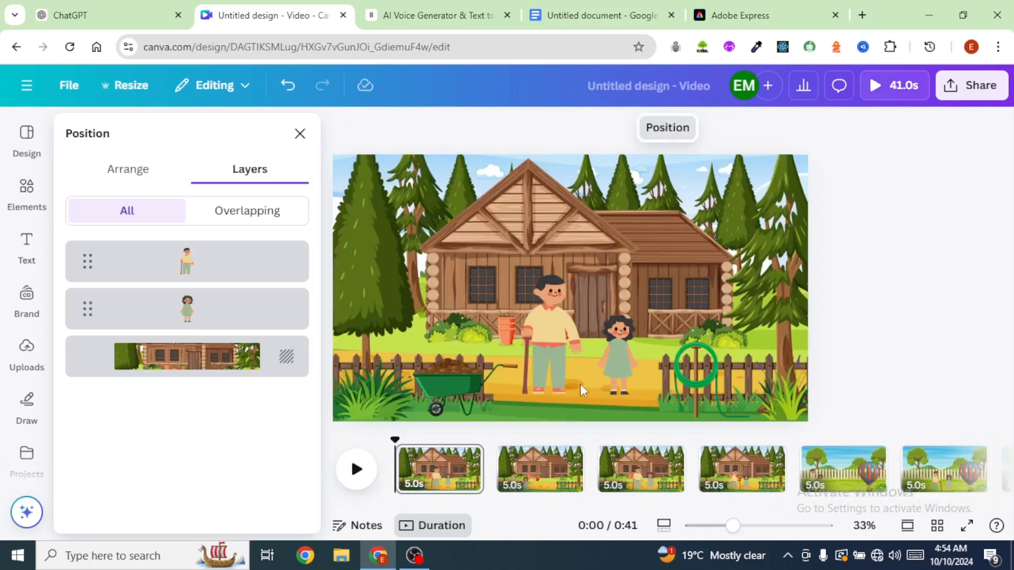
{"action": "left_click_drag", "start_coordinate": [409, 322], "coordinate": [287, 282]}
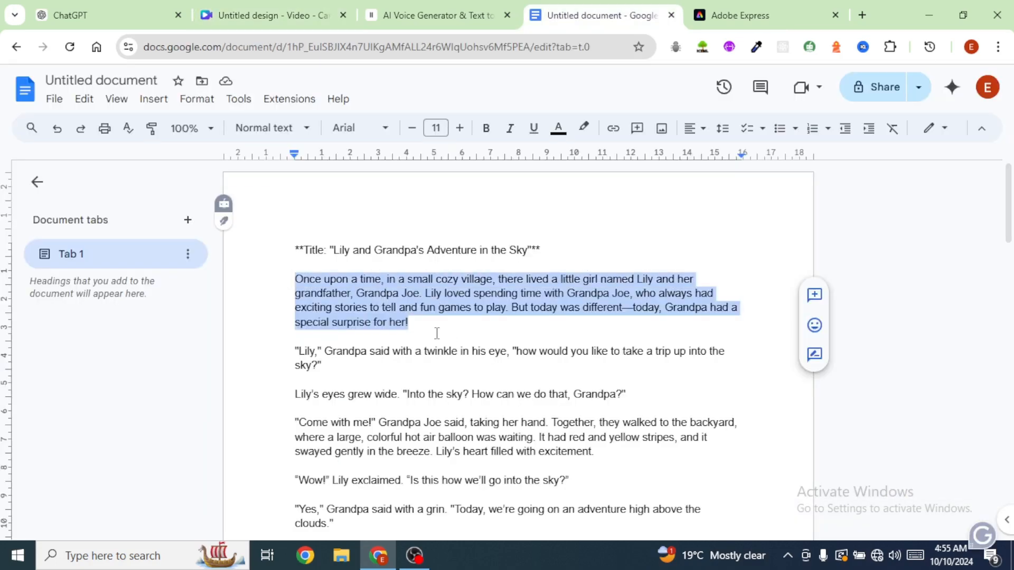
{"action": "left_click", "coordinate": [429, 328]}
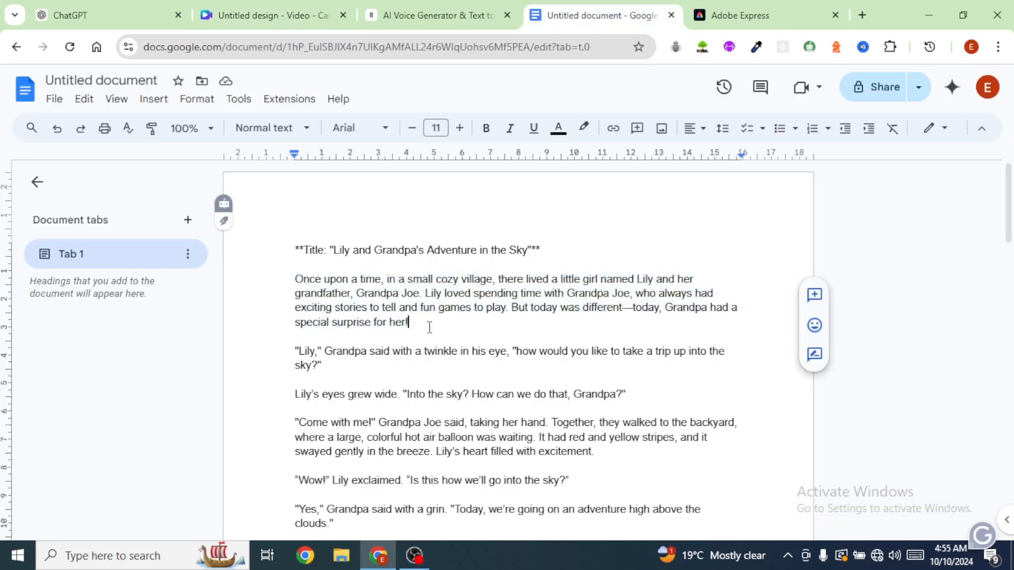
{"action": "scroll", "coordinate": [355, 293], "scroll_direction": "down", "scroll_amount": 1}
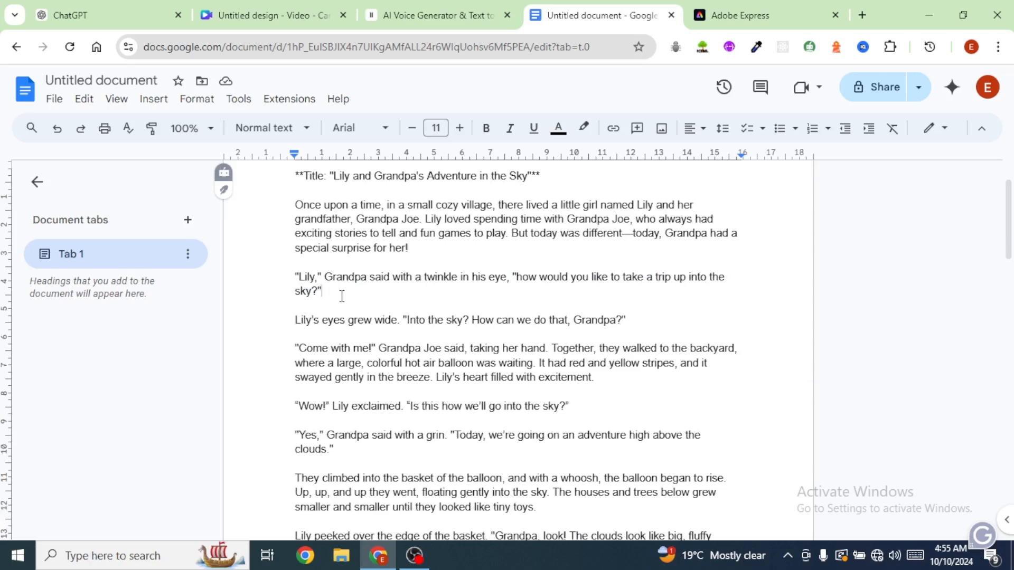
{"action": "left_click", "coordinate": [264, 15]}
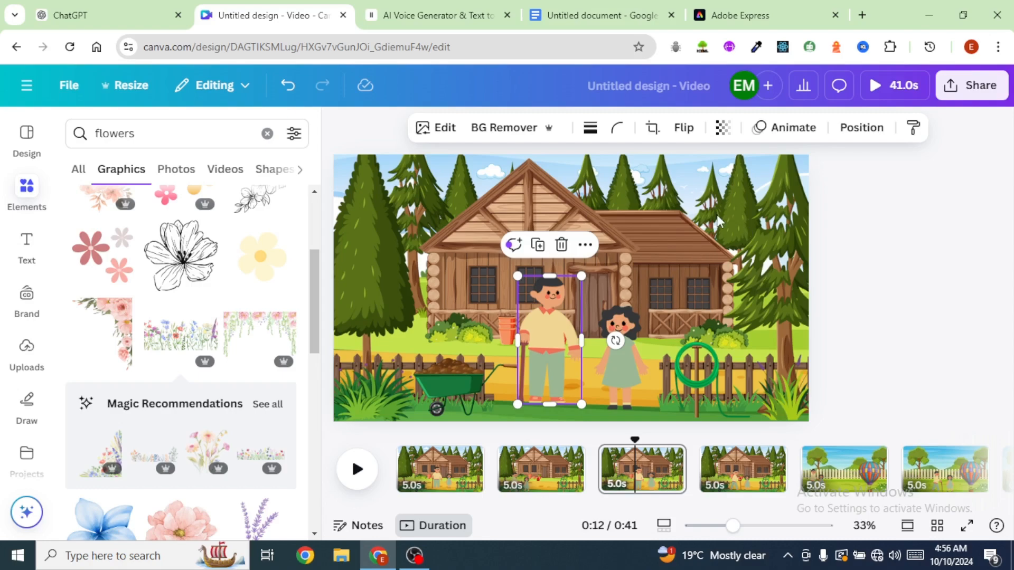
Take Grandpa's line from the story and enter it in ElevenLabs as "Lily, how would you like to take a trip up into the sky?".
{"action": "left_click", "coordinate": [597, 14]}
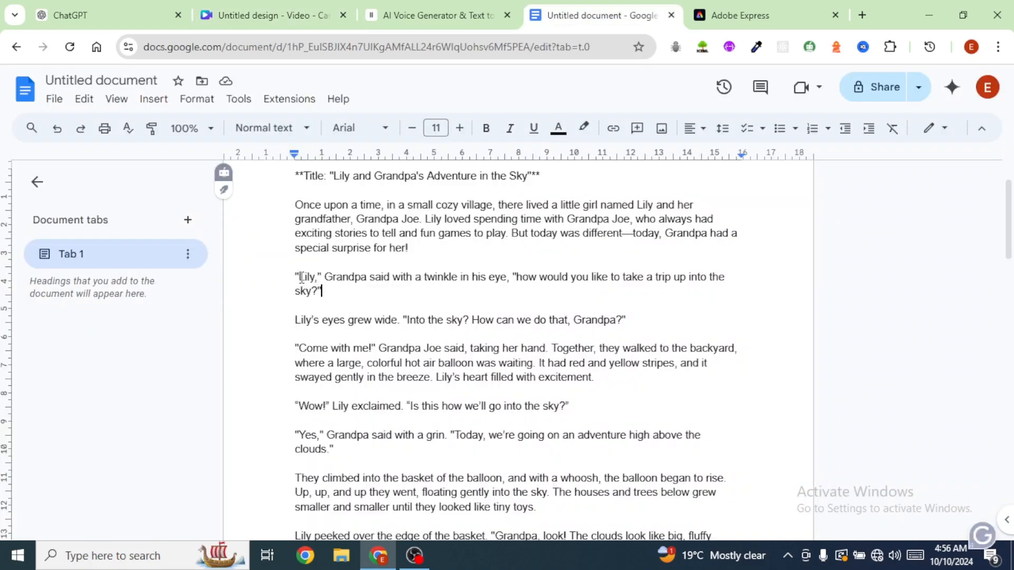
{"action": "double_click", "coordinate": [308, 278]}
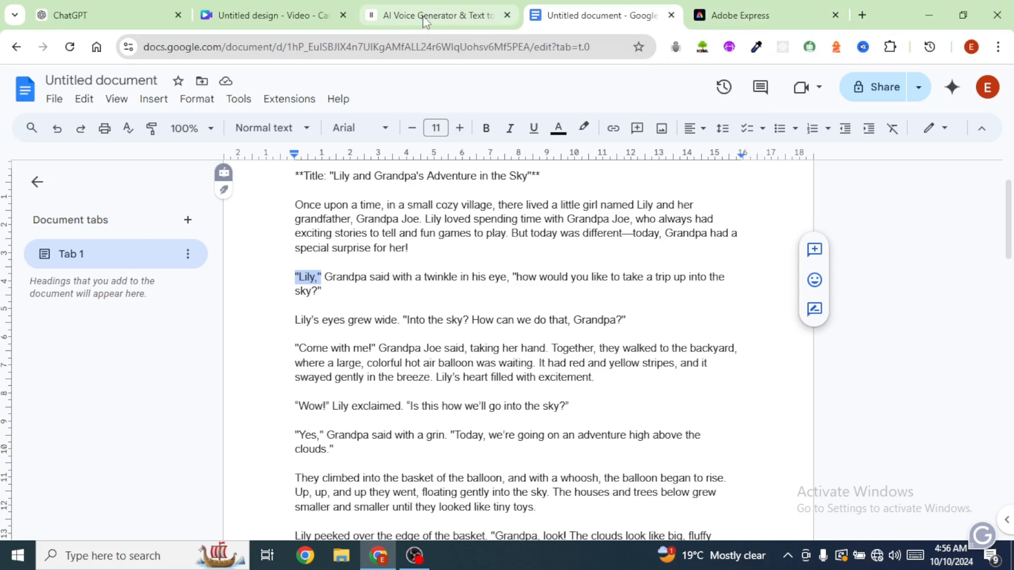
{"action": "left_click", "coordinate": [422, 16]}
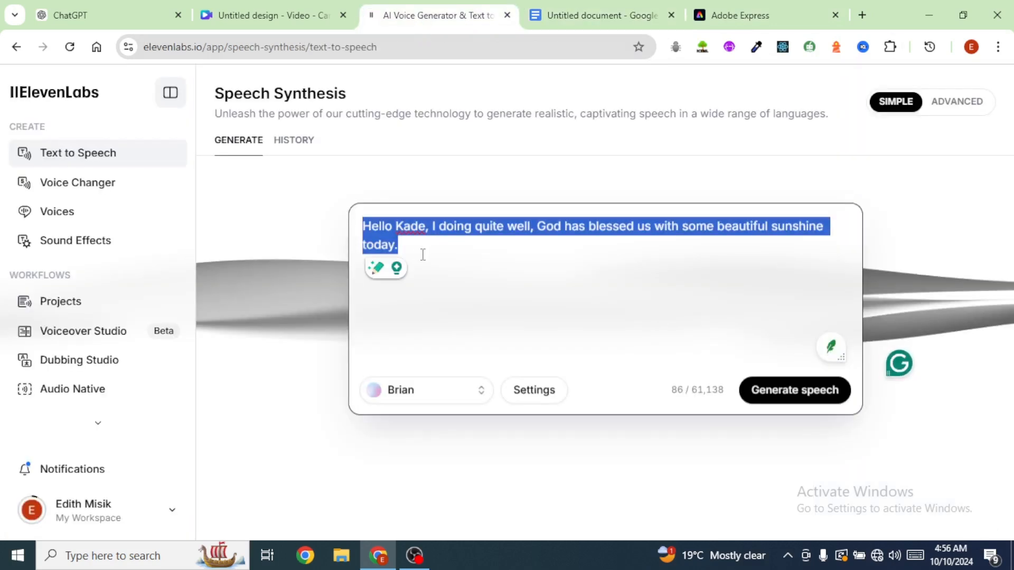
{"action": "type", "text": "\"Lily, how would you like to take a trip up into the sky?\""}
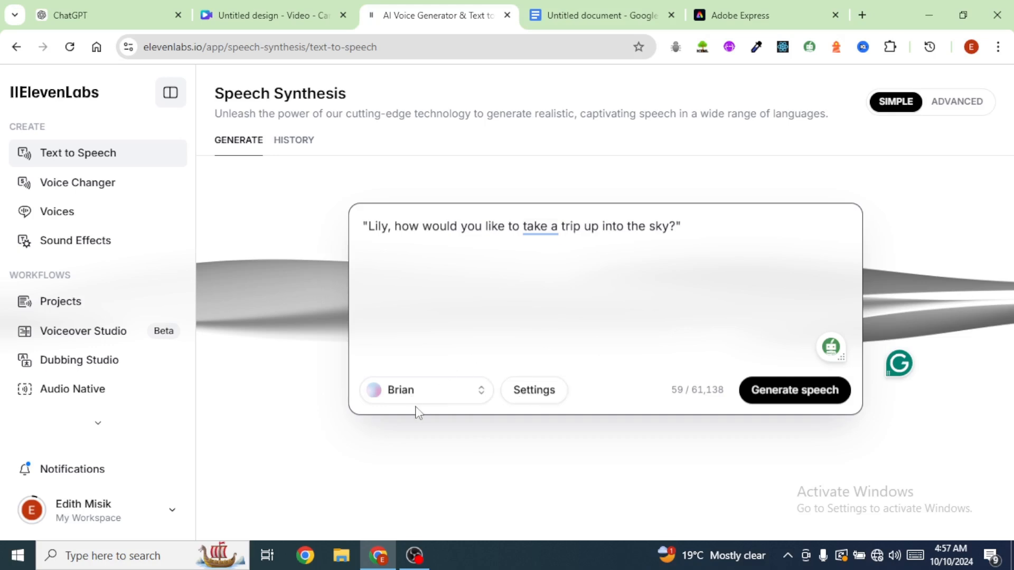
Set the voice to Eric and generate the speech for Grandpa's line.
{"action": "left_click", "coordinate": [419, 390]}
{"action": "left_click", "coordinate": [258, 183]}
{"action": "left_click", "coordinate": [258, 237]}
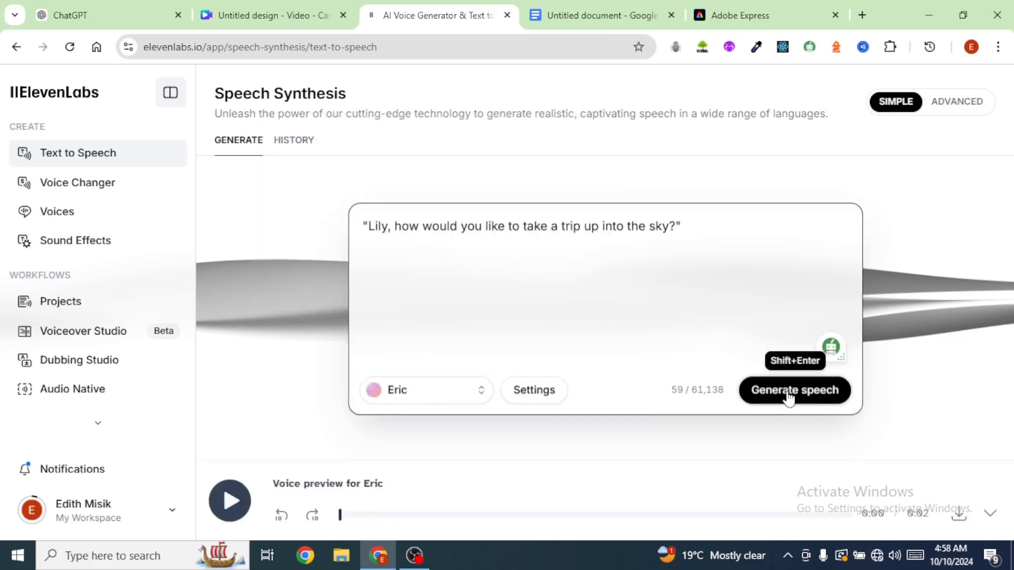
{"action": "left_click", "coordinate": [788, 391]}
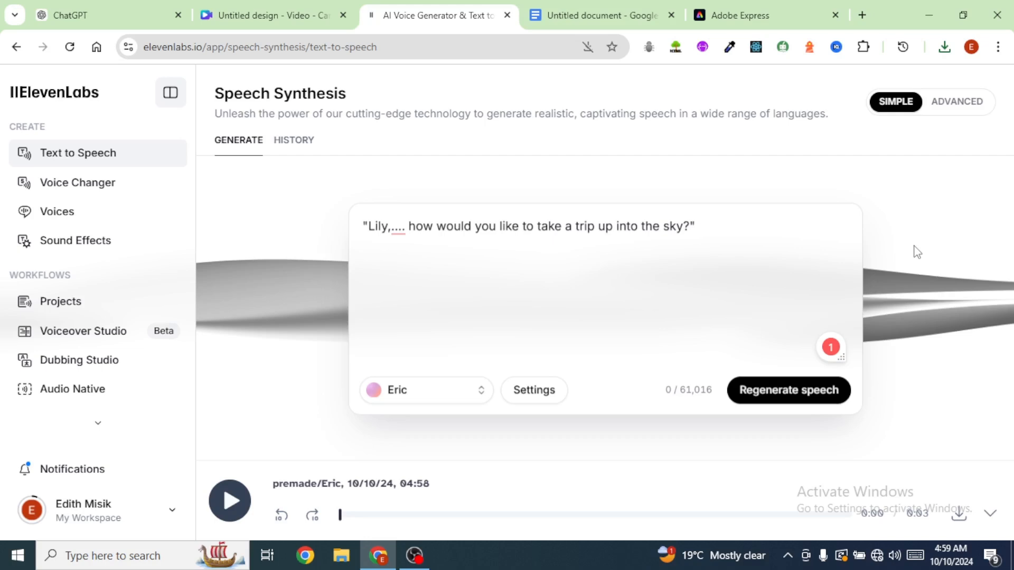
Enter Lily's line "Into the sky? How can we do that, Grandpa?" from the script and generate it with the Kade childish voice.
{"action": "left_click", "coordinate": [575, 20]}
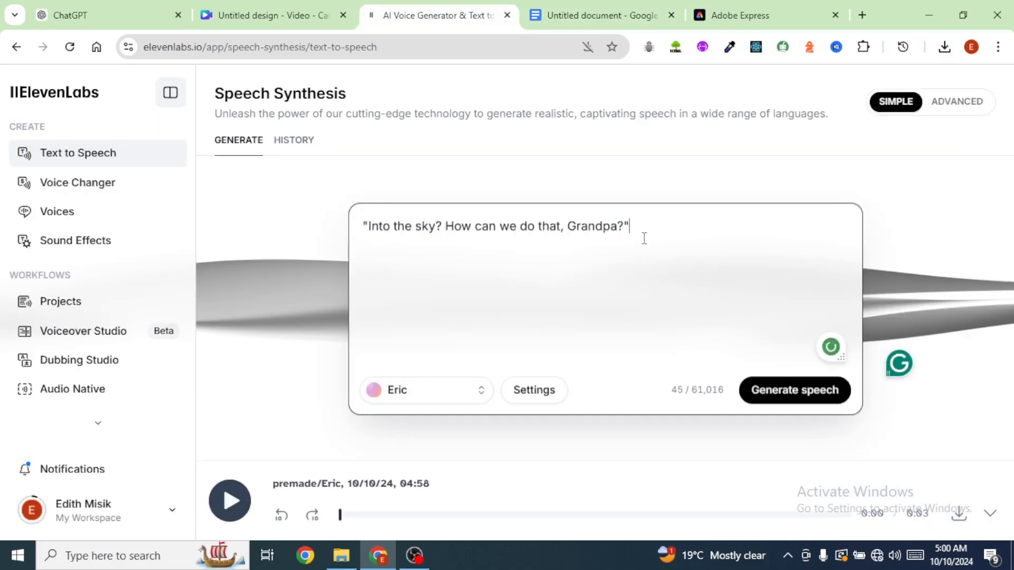
{"action": "left_click", "coordinate": [407, 397]}
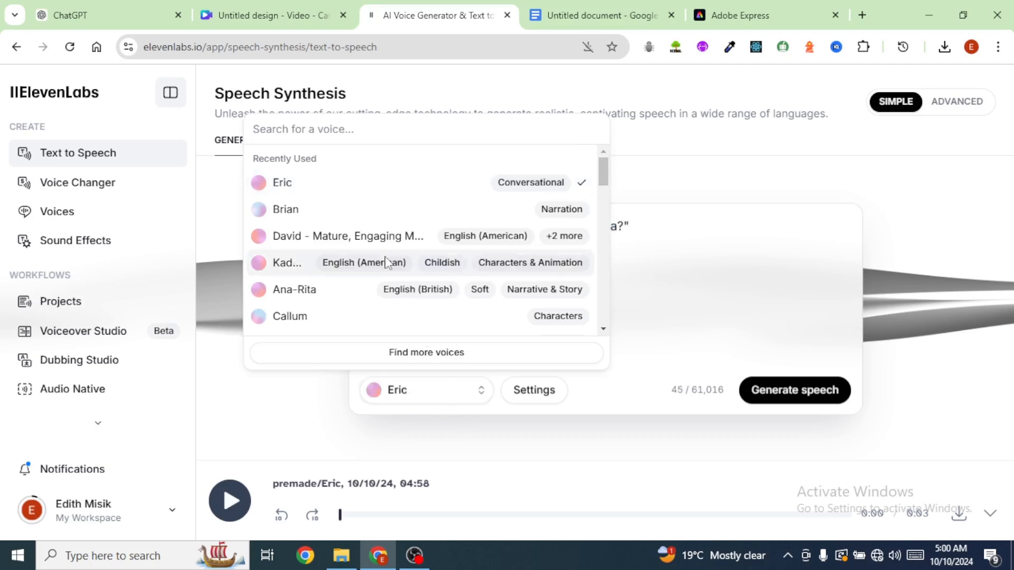
{"action": "left_click", "coordinate": [394, 262]}
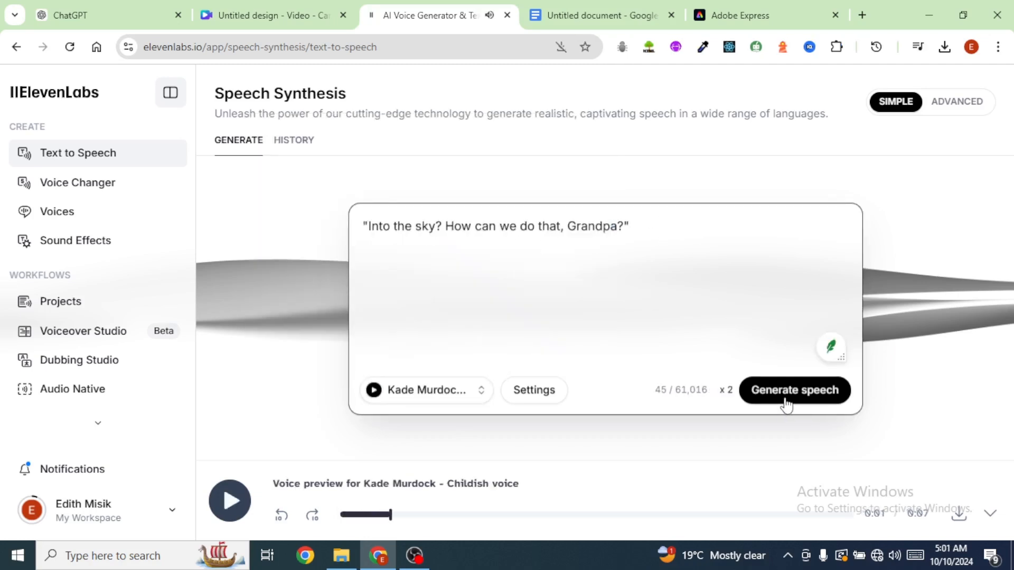
{"action": "left_click", "coordinate": [804, 397]}
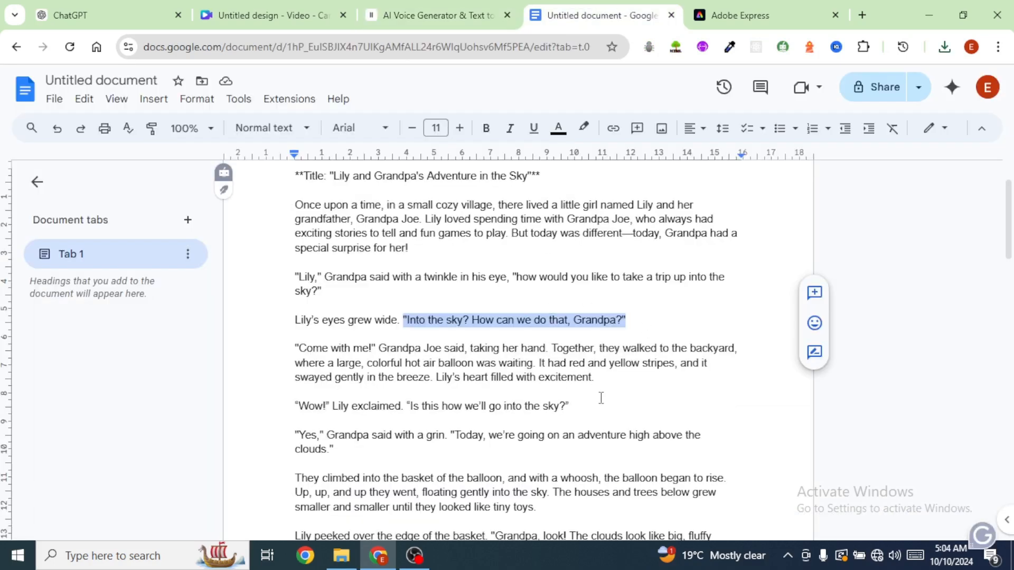
Copy "Come with me!" from the Google Docs story and replace the ElevenLabs speech text with it.
{"action": "left_click_drag", "start_coordinate": [295, 349], "coordinate": [376, 350]}
{"action": "key", "text": "ctrl+c"}
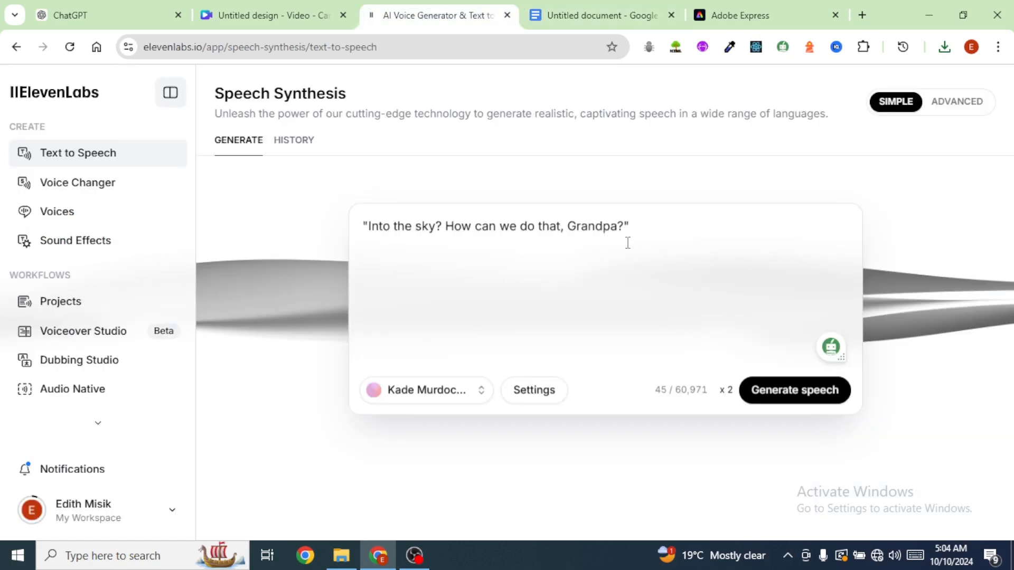
{"action": "left_click_drag", "start_coordinate": [630, 227], "coordinate": [347, 231]}
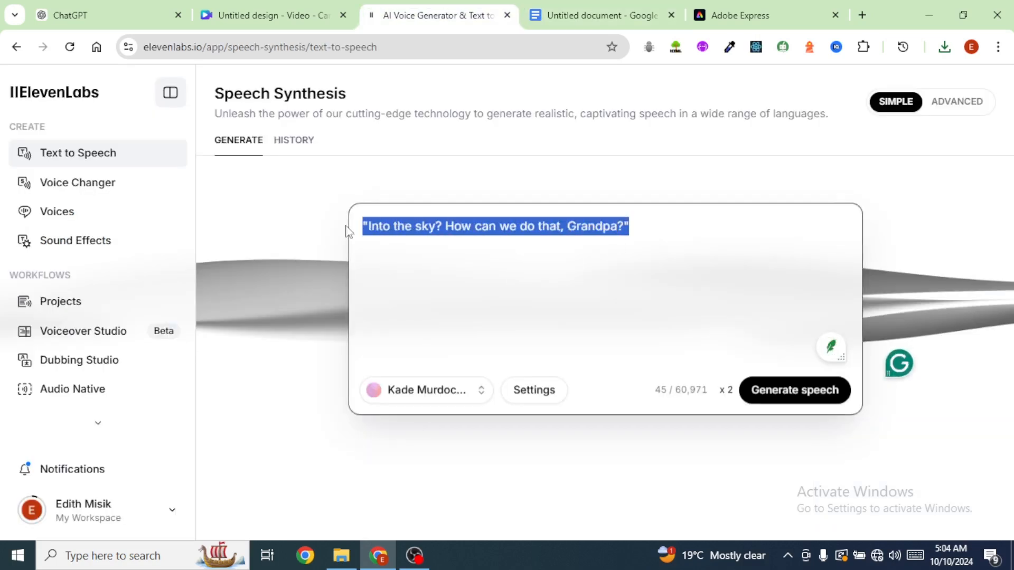
{"action": "key", "text": "ctrl+v"}
Generate and download "Come with me!" in the Eric voice, and go back to the story script.
{"action": "left_click", "coordinate": [432, 397]}
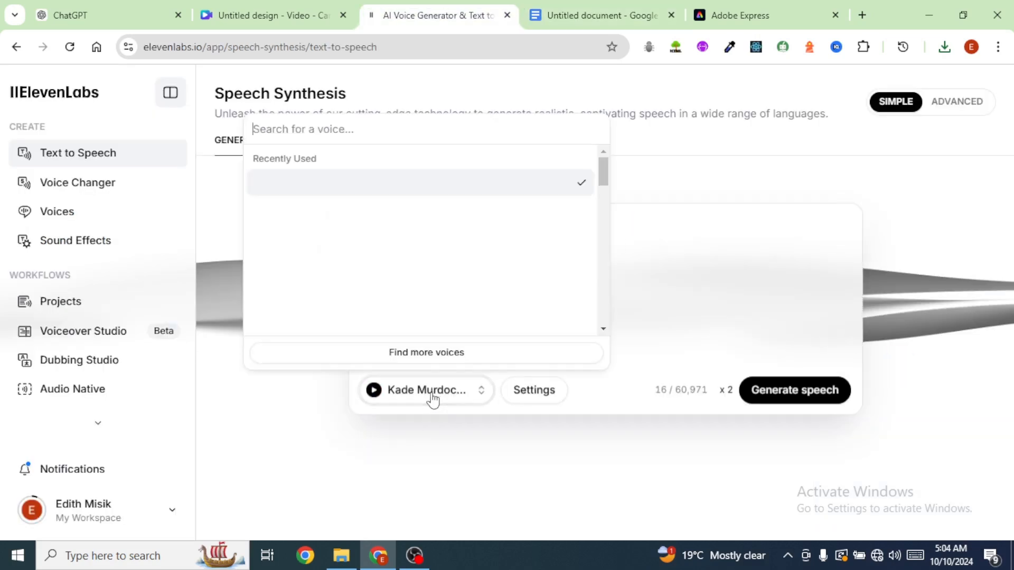
{"action": "left_click", "coordinate": [286, 210]}
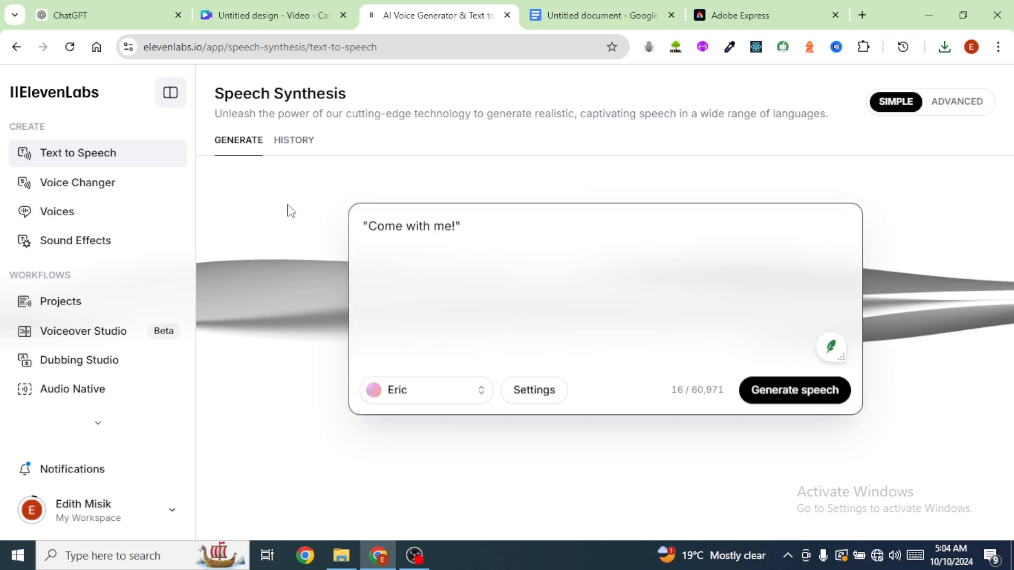
{"action": "left_click", "coordinate": [795, 390]}
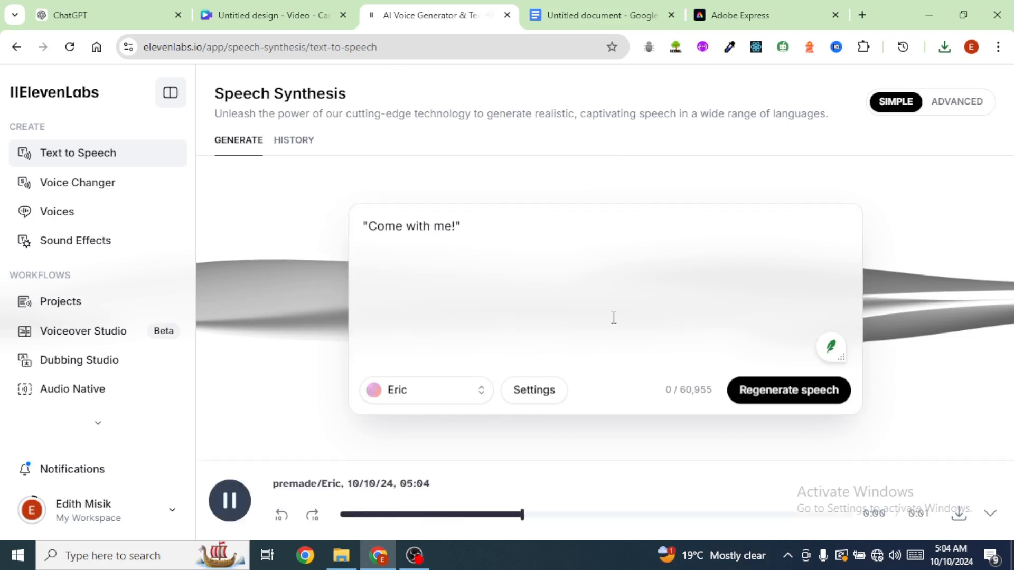
{"action": "left_click", "coordinate": [958, 513]}
{"action": "left_click", "coordinate": [601, 15]}
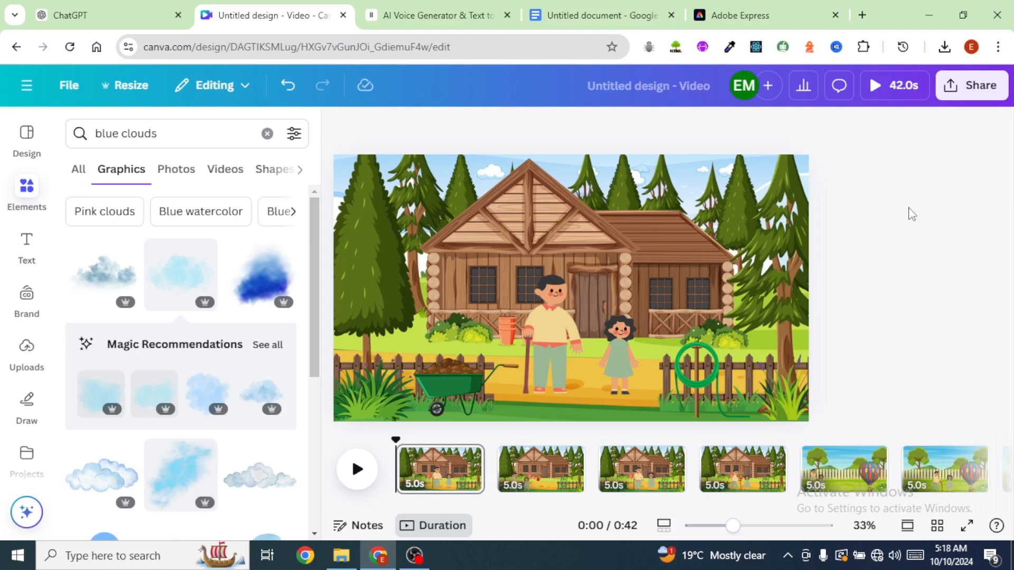
Switch to Adobe Express and choose the Happy mouth from the Mouth Only character category.
{"action": "left_click", "coordinate": [754, 15]}
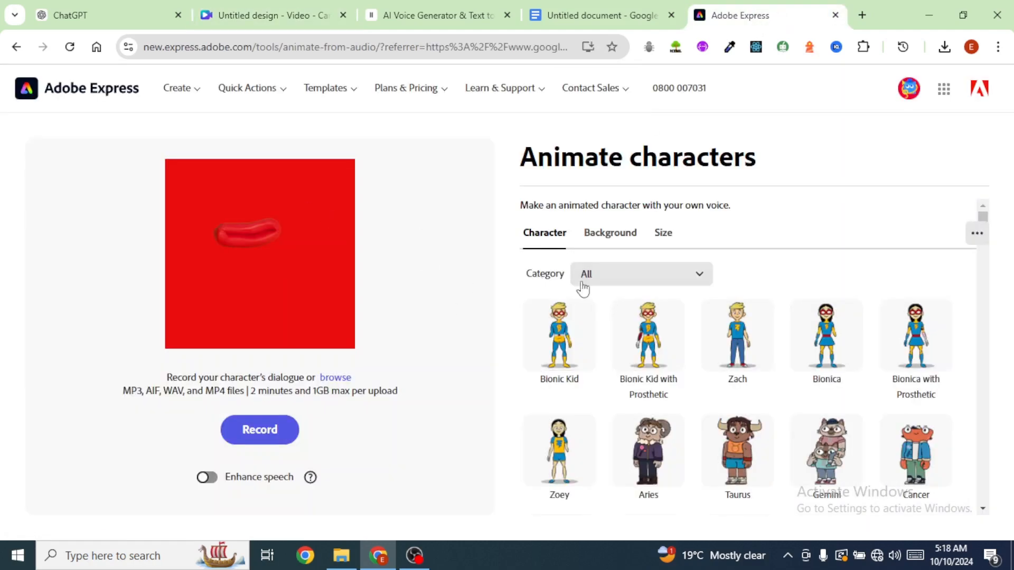
{"action": "left_click", "coordinate": [699, 280]}
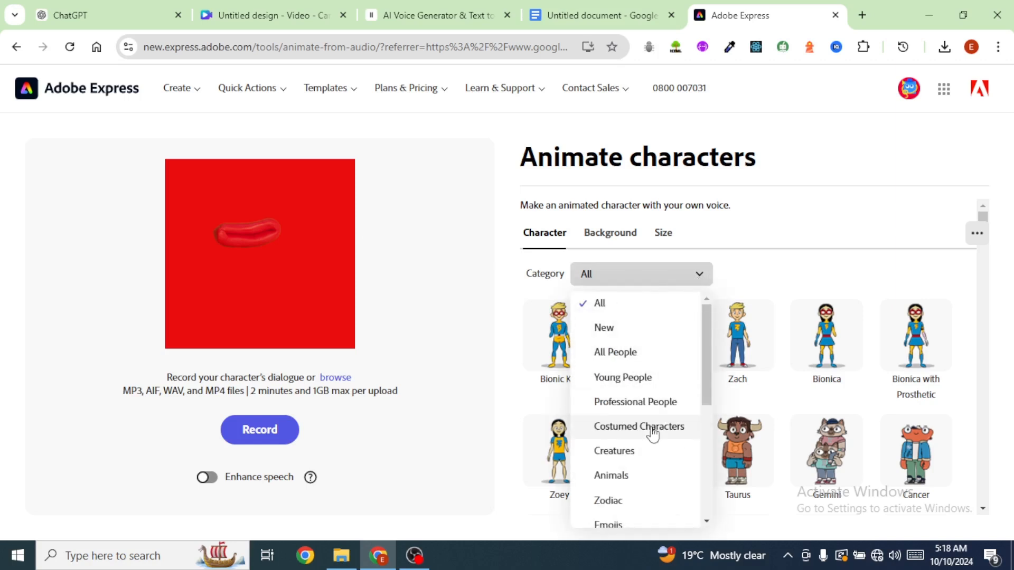
{"action": "scroll", "coordinate": [651, 429], "scroll_direction": "down", "scroll_amount": 4}
{"action": "left_click", "coordinate": [621, 451]}
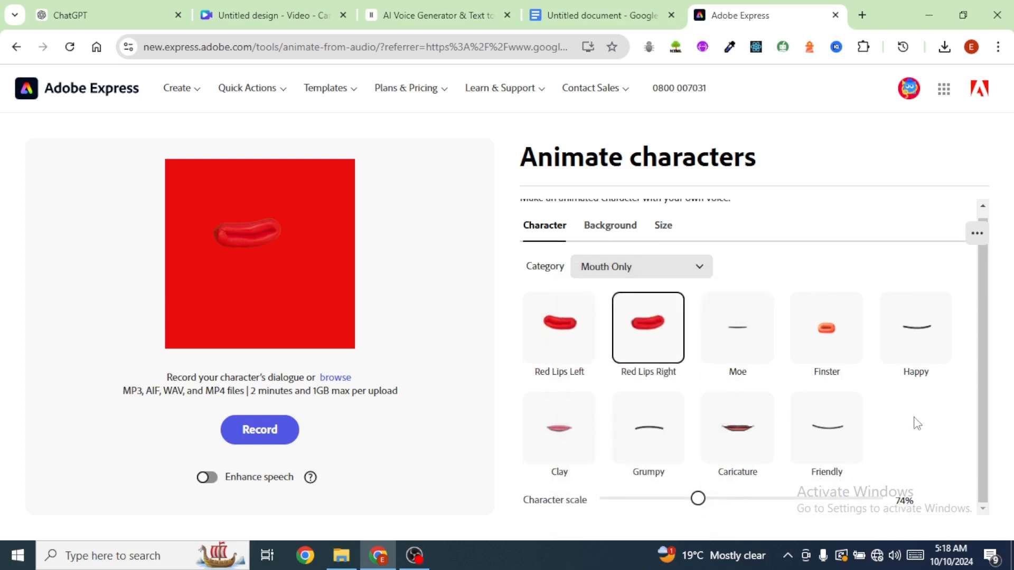
{"action": "left_click", "coordinate": [919, 340]}
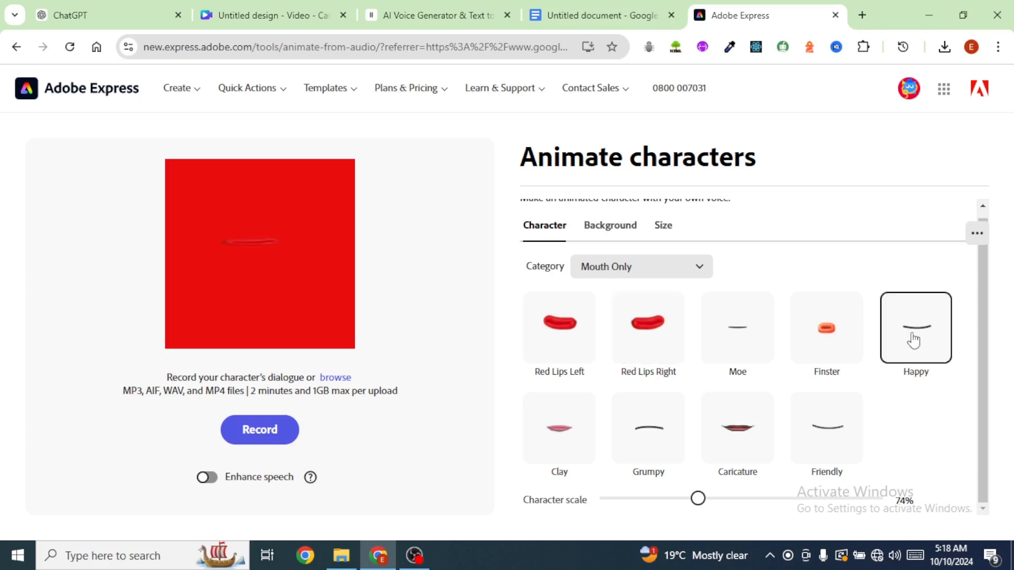
Set the background of the Happy mouth animation to a white custom color.
{"action": "left_click", "coordinate": [612, 234]}
{"action": "scroll", "coordinate": [714, 287], "scroll_direction": "down", "scroll_amount": 3}
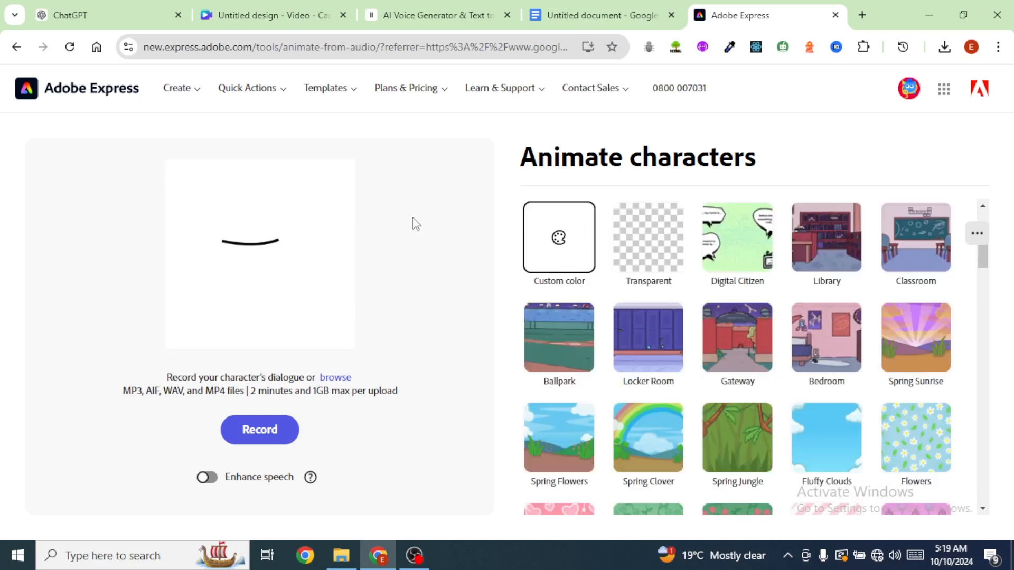
{"action": "left_click", "coordinate": [270, 292]}
Load the Grandpa 1 audio as the character's dialogue and download the generated mouth animation.
{"action": "left_click", "coordinate": [336, 378]}
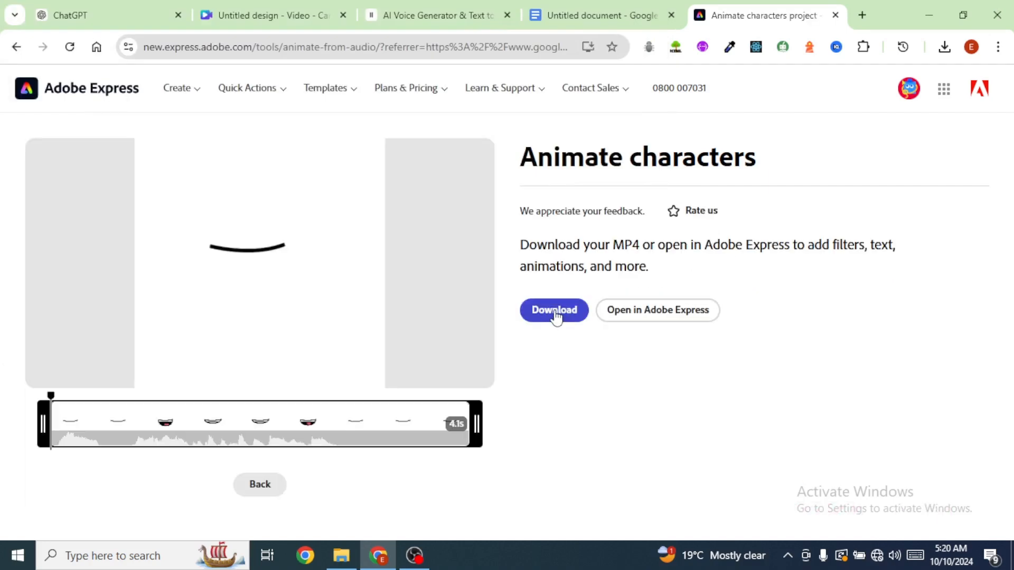
{"action": "left_click", "coordinate": [555, 312]}
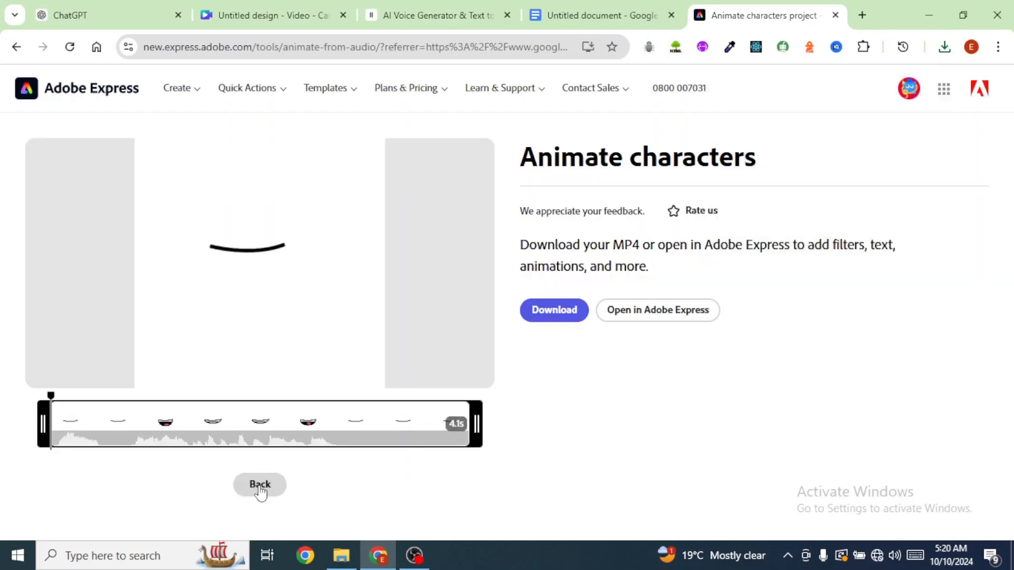
Replace the dialogue audio with Lily 1, download its mouth animation, and start replacing the audio again.
{"action": "left_click", "coordinate": [259, 487]}
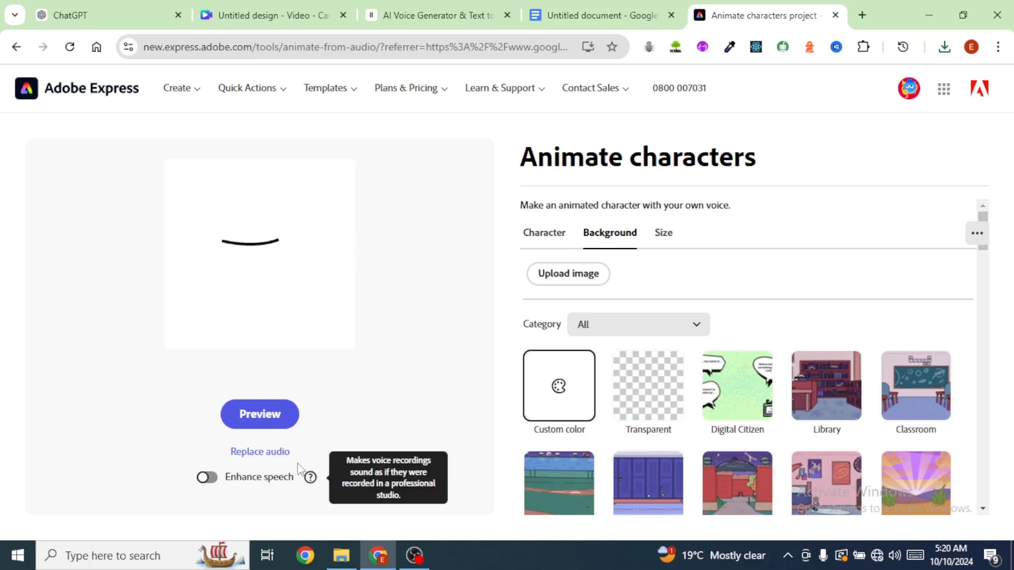
{"action": "left_click", "coordinate": [251, 453]}
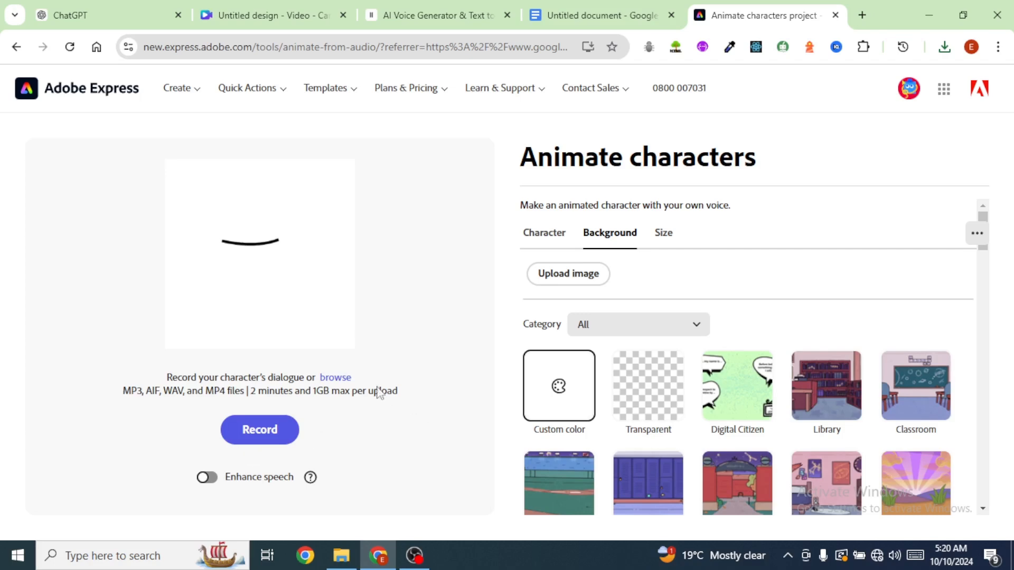
{"action": "left_click", "coordinate": [335, 379]}
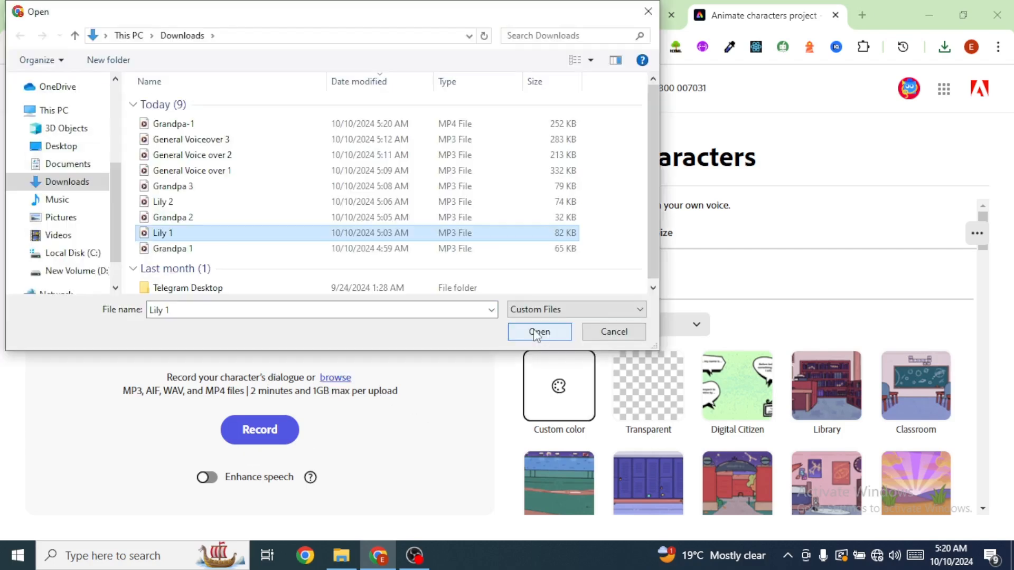
{"action": "left_click", "coordinate": [539, 332]}
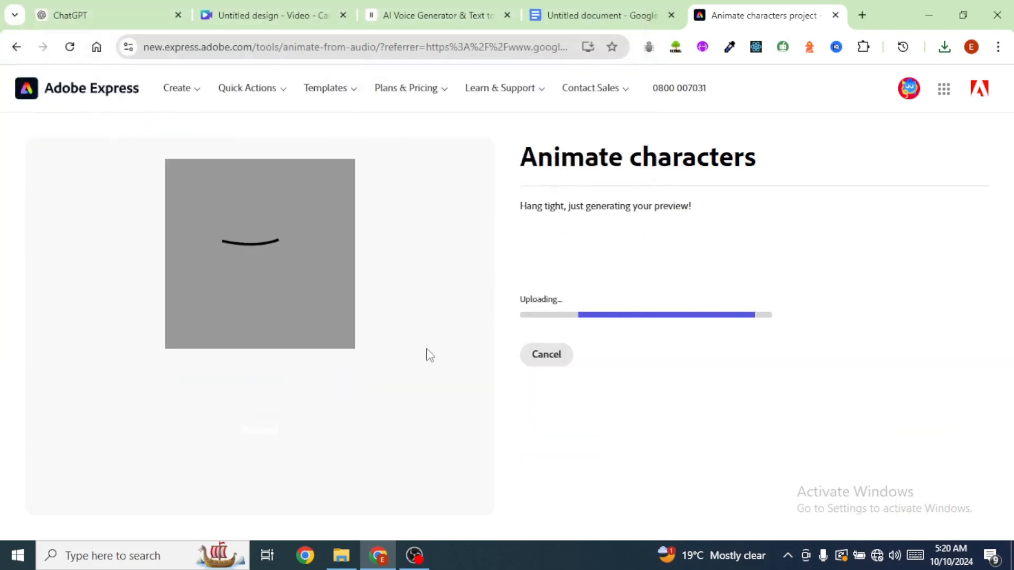
{"action": "left_click", "coordinate": [549, 314]}
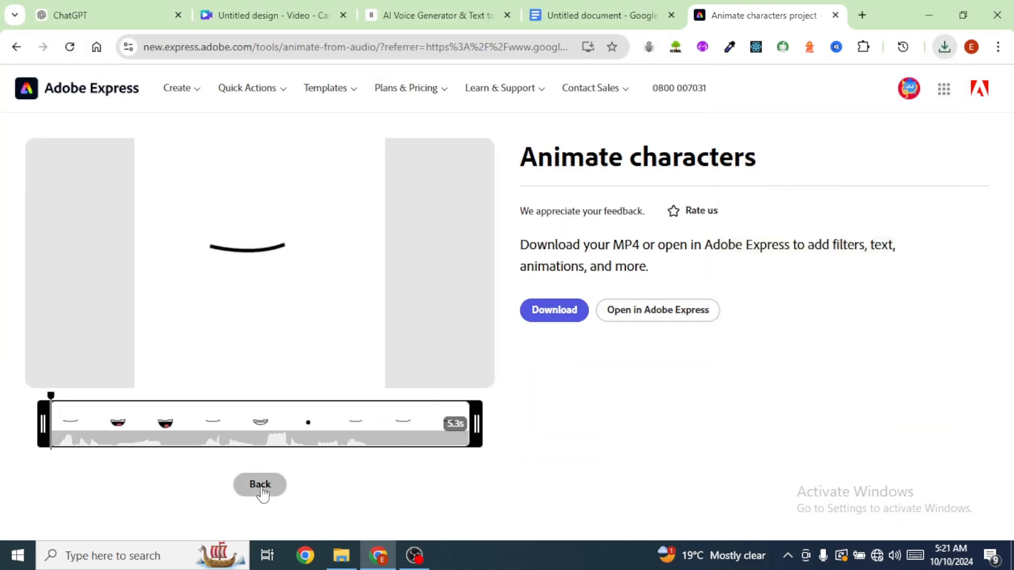
{"action": "left_click", "coordinate": [261, 485]}
{"action": "left_click", "coordinate": [255, 453]}
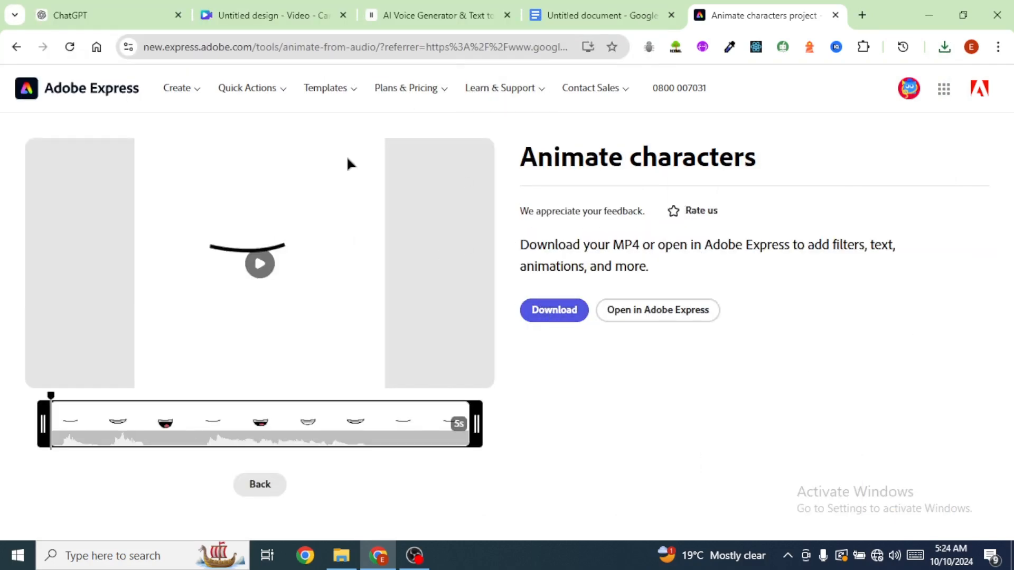
Switch to the Canva story design and upload the voice files from the Downloads folder.
{"action": "left_click", "coordinate": [266, 15]}
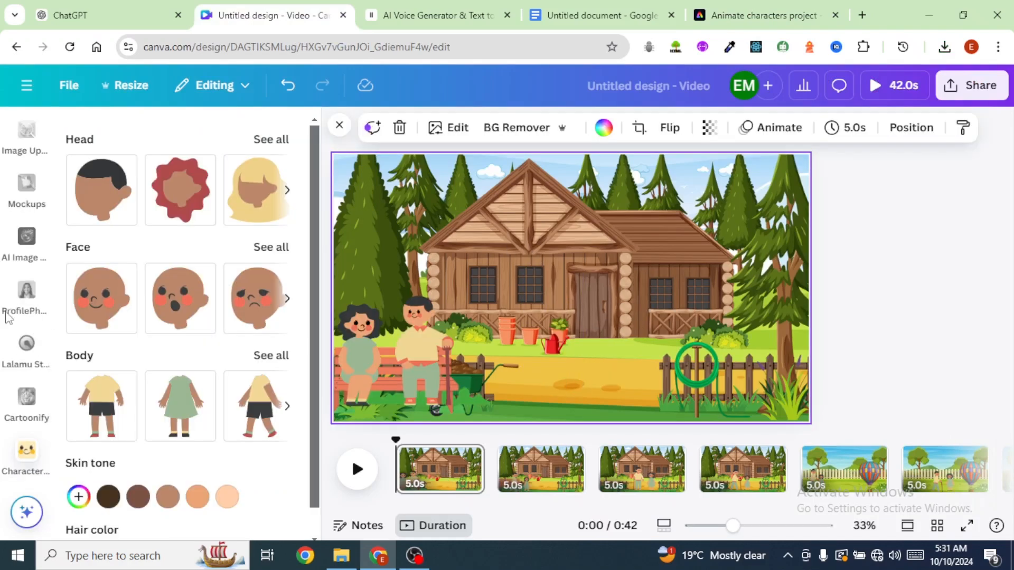
{"action": "scroll", "coordinate": [30, 316], "scroll_direction": "up", "scroll_amount": 6}
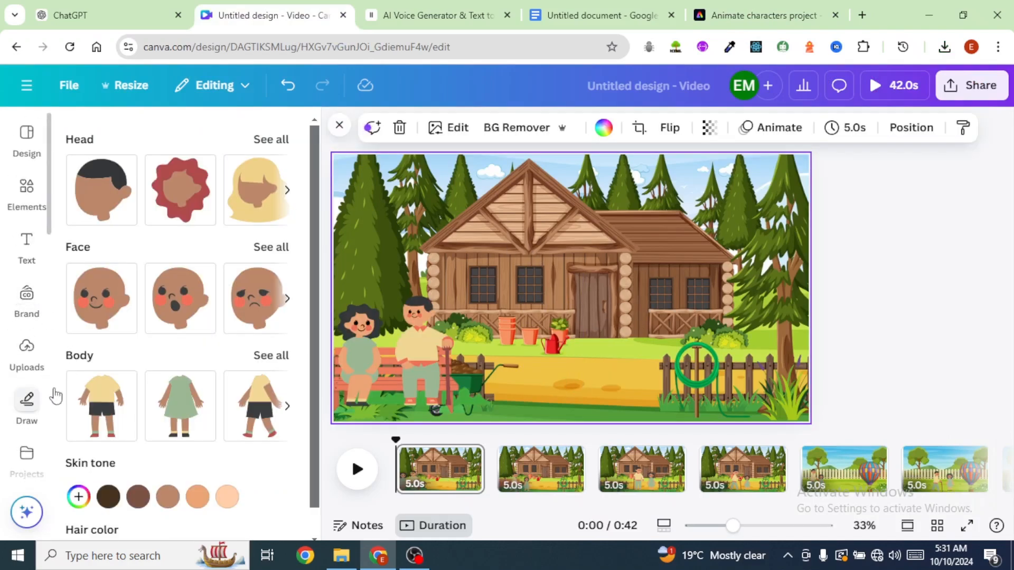
{"action": "left_click", "coordinate": [26, 351]}
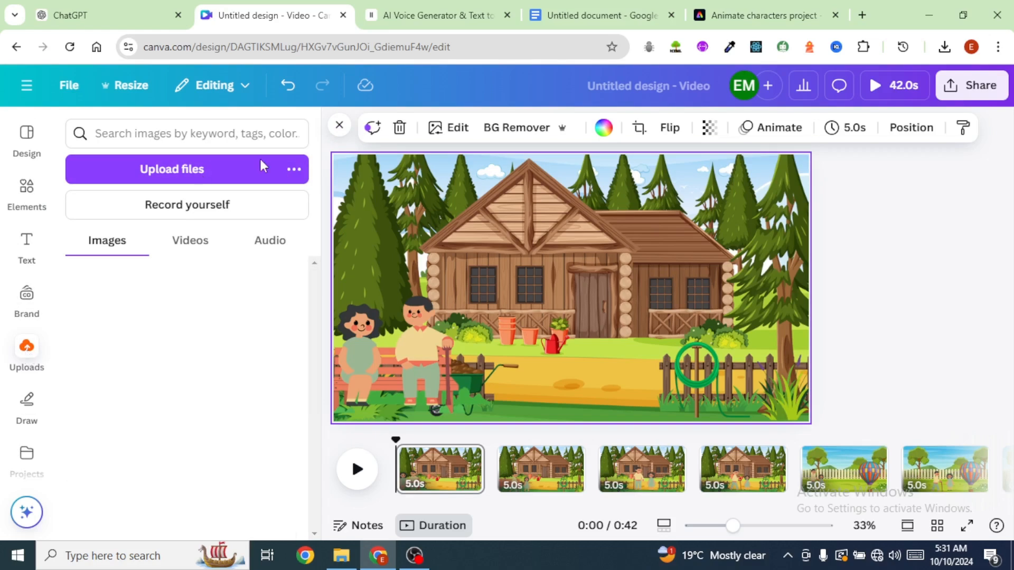
{"action": "left_click", "coordinate": [174, 169]}
{"action": "scroll", "coordinate": [203, 194], "scroll_direction": "down", "scroll_amount": 1}
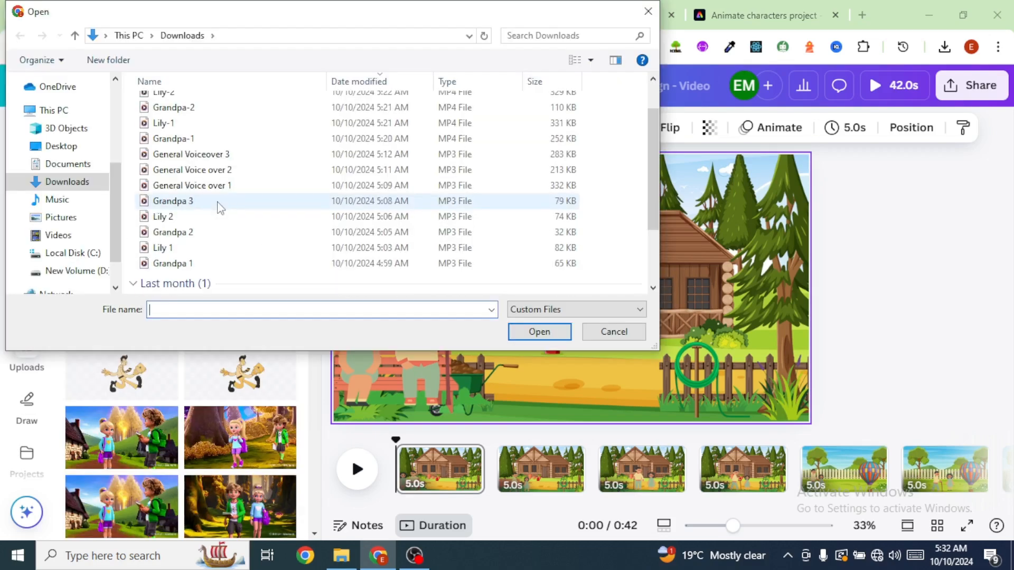
{"action": "scroll", "coordinate": [207, 200], "scroll_direction": "up", "scroll_amount": 1}
{"action": "scroll", "coordinate": [205, 268], "scroll_direction": "down", "scroll_amount": 3}
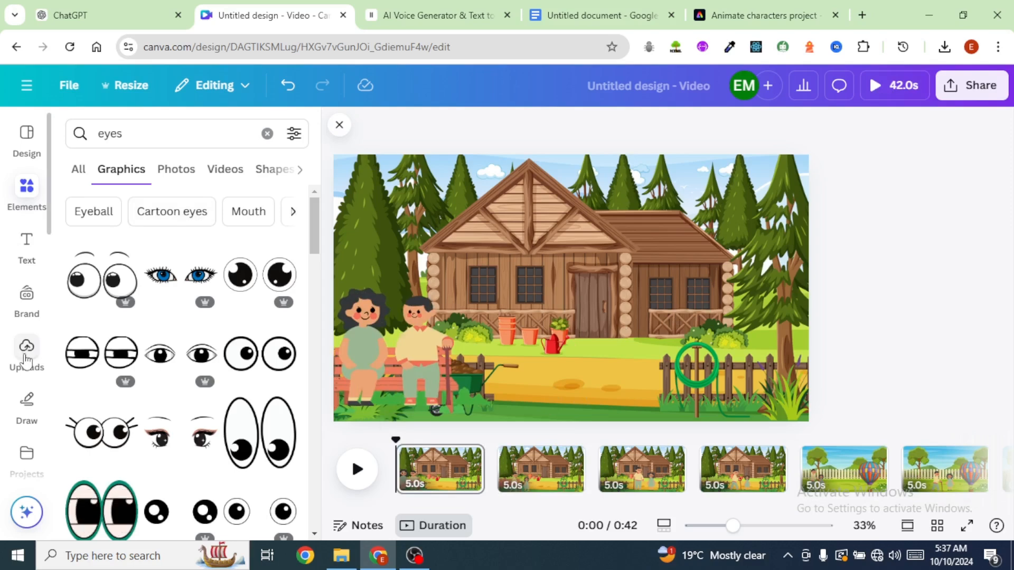
Add the uploaded General Voice over 1.mp3 to the timeline starting at the first page.
{"action": "left_click", "coordinate": [27, 350]}
{"action": "scroll", "coordinate": [274, 412], "scroll_direction": "down", "scroll_amount": 3}
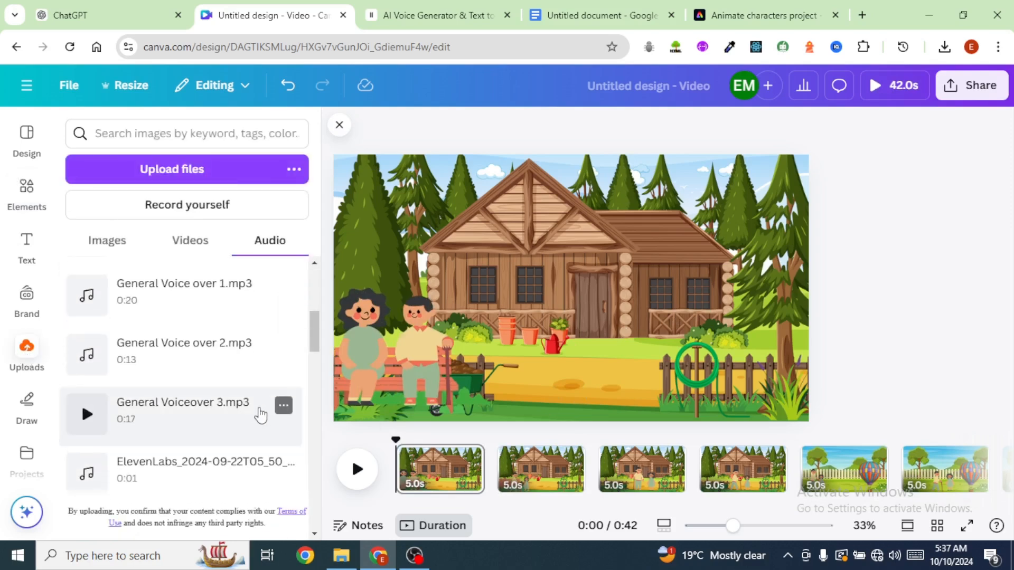
{"action": "left_click_drag", "start_coordinate": [258, 414], "coordinate": [460, 482]}
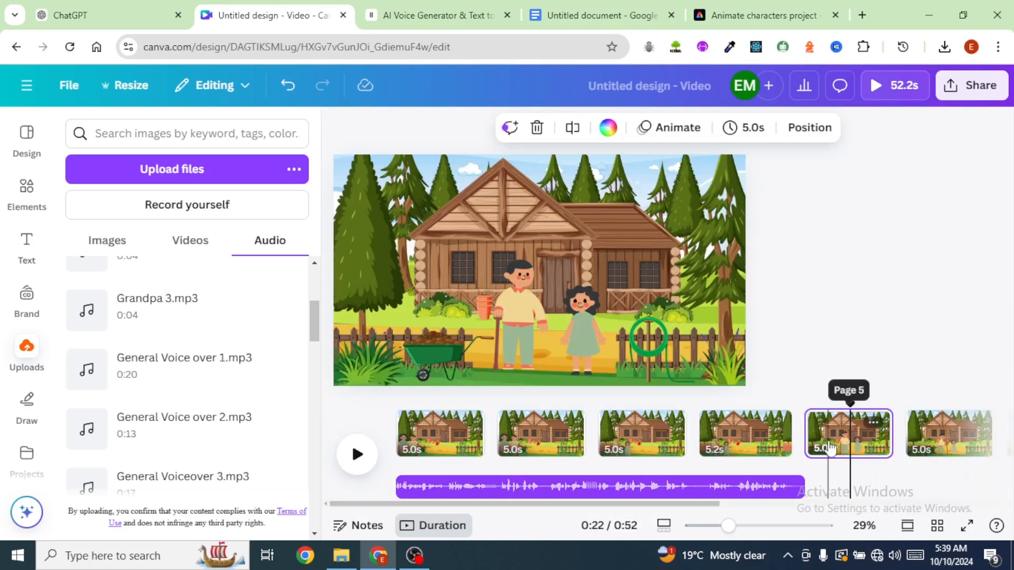
Erase Grandpa's mouth on page 5 with Magic Eraser at brush size 20.
{"action": "left_click", "coordinate": [520, 295]}
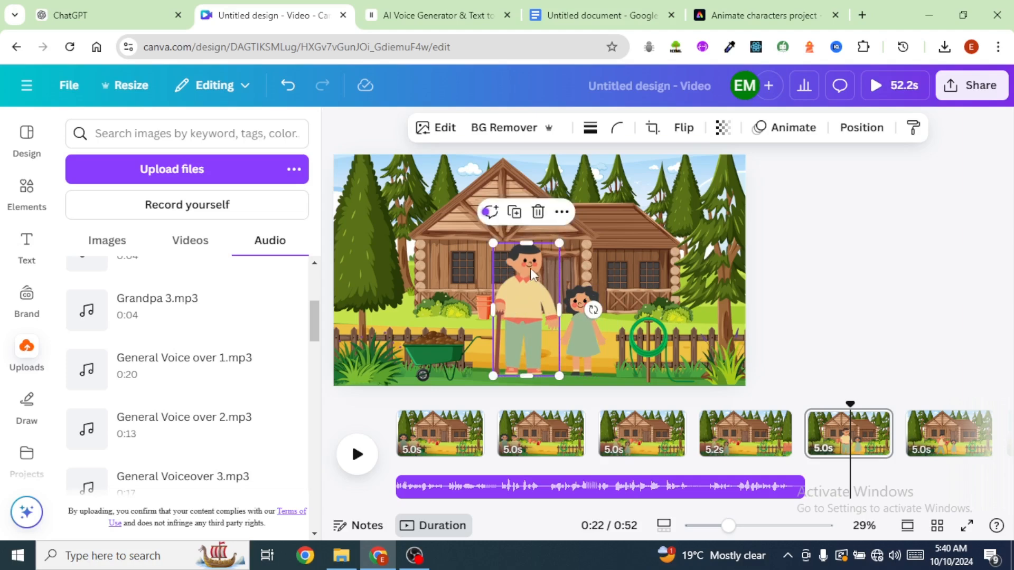
{"action": "left_click", "coordinate": [443, 132]}
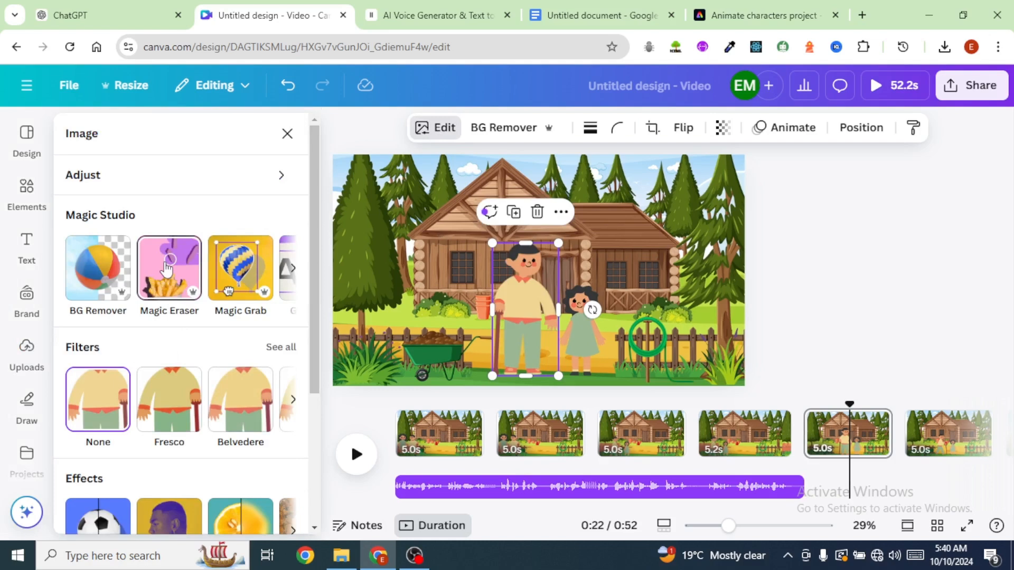
{"action": "left_click", "coordinate": [166, 269]}
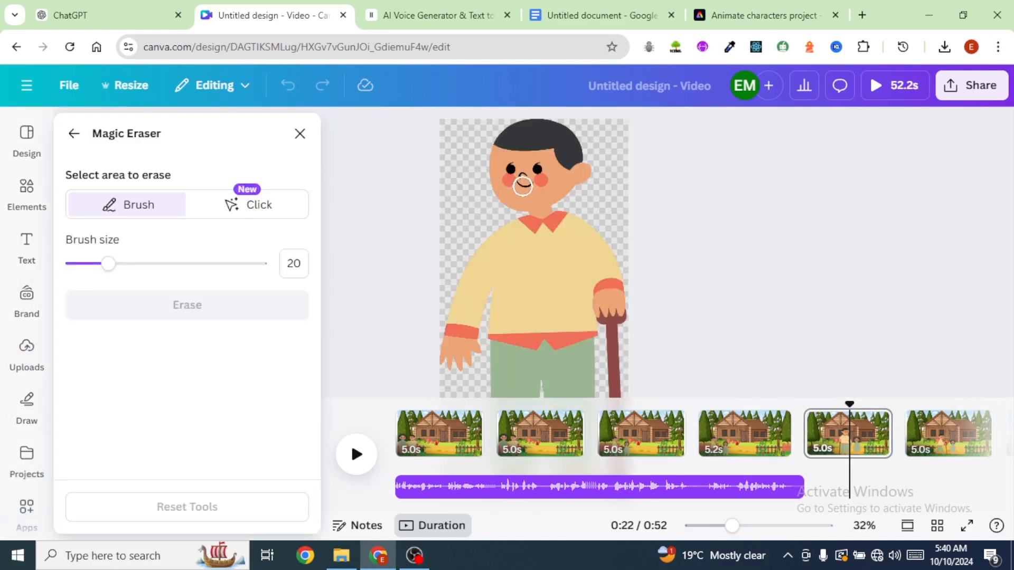
{"action": "left_click_drag", "start_coordinate": [523, 185], "coordinate": [525, 186]}
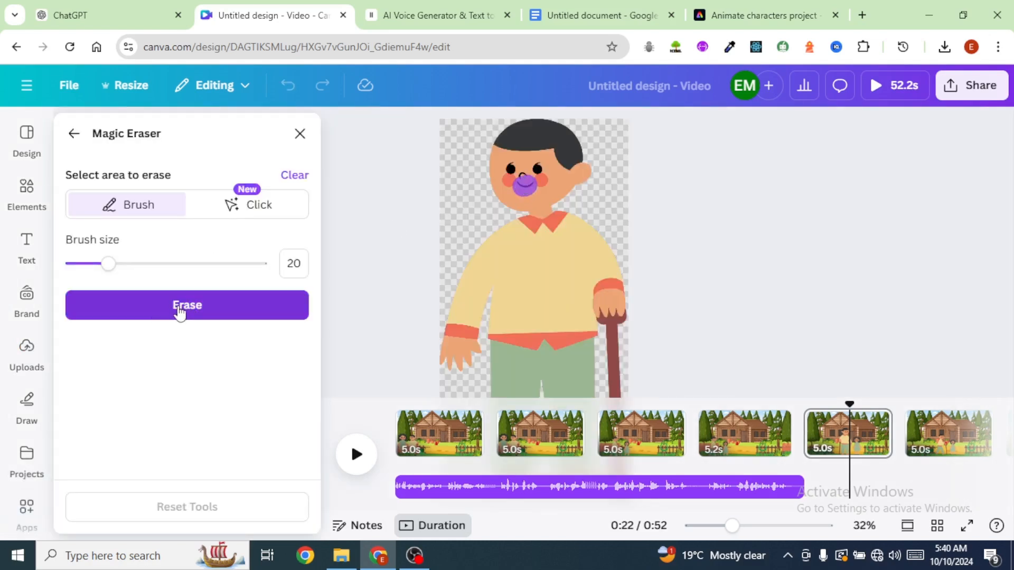
{"action": "left_click", "coordinate": [180, 311]}
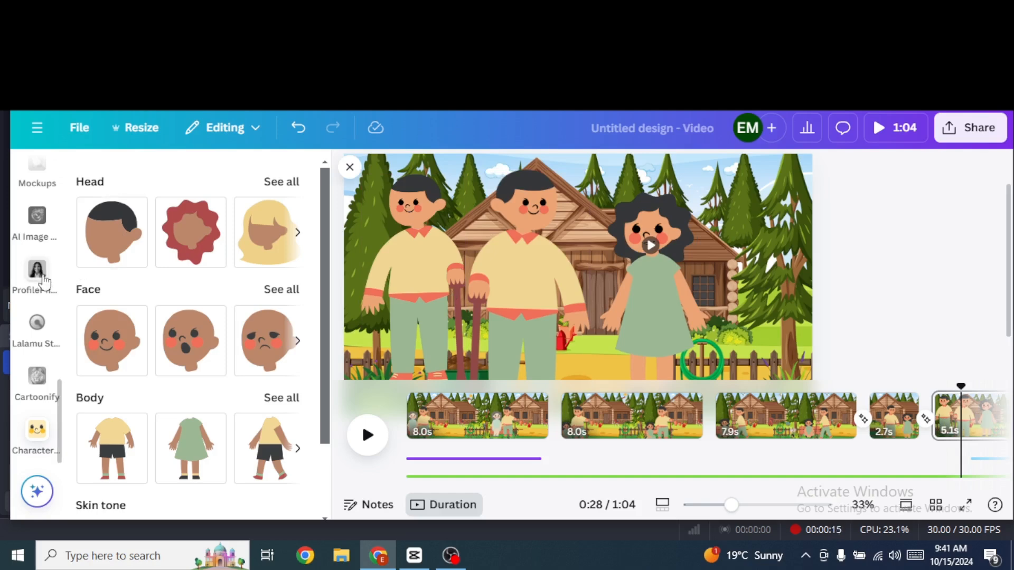
Search the elements for "circle" and add the solid circle shape to the 5.1-second page.
{"action": "scroll", "coordinate": [45, 283], "scroll_direction": "up", "scroll_amount": 2}
{"action": "scroll", "coordinate": [45, 282], "scroll_direction": "up", "scroll_amount": 3}
{"action": "left_click", "coordinate": [36, 232]}
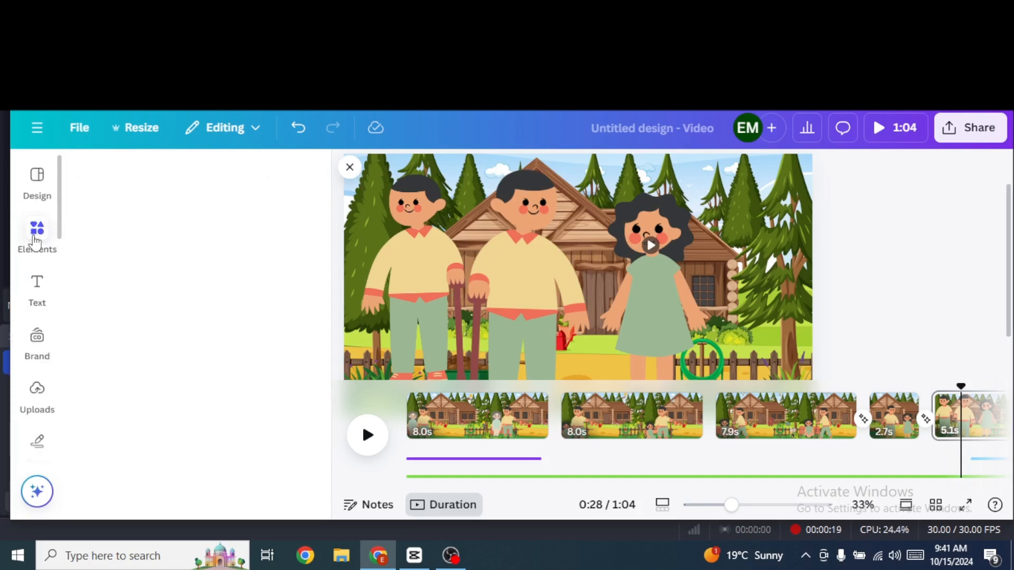
{"action": "type", "text": "circle"}
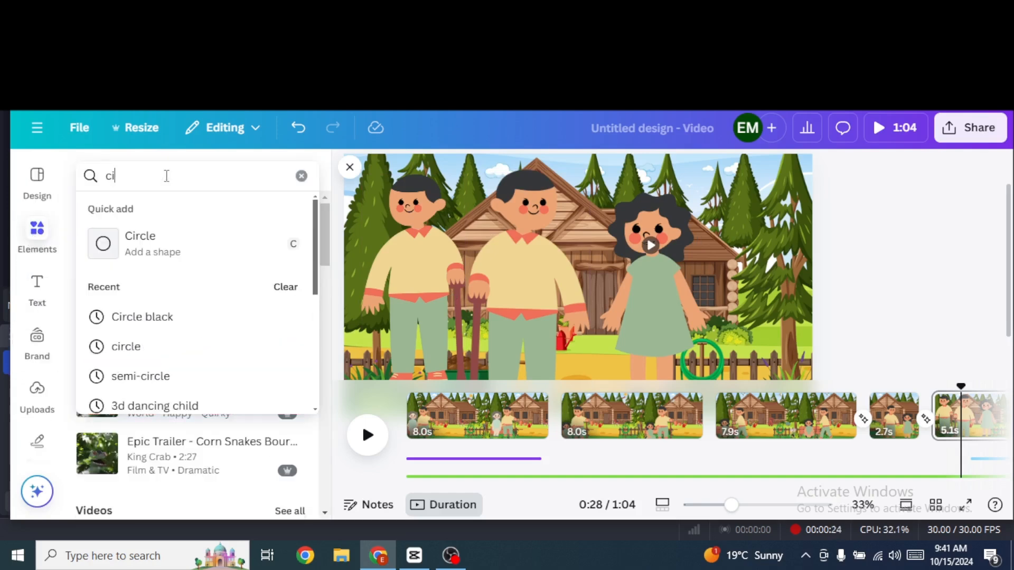
{"action": "key", "text": "Return"}
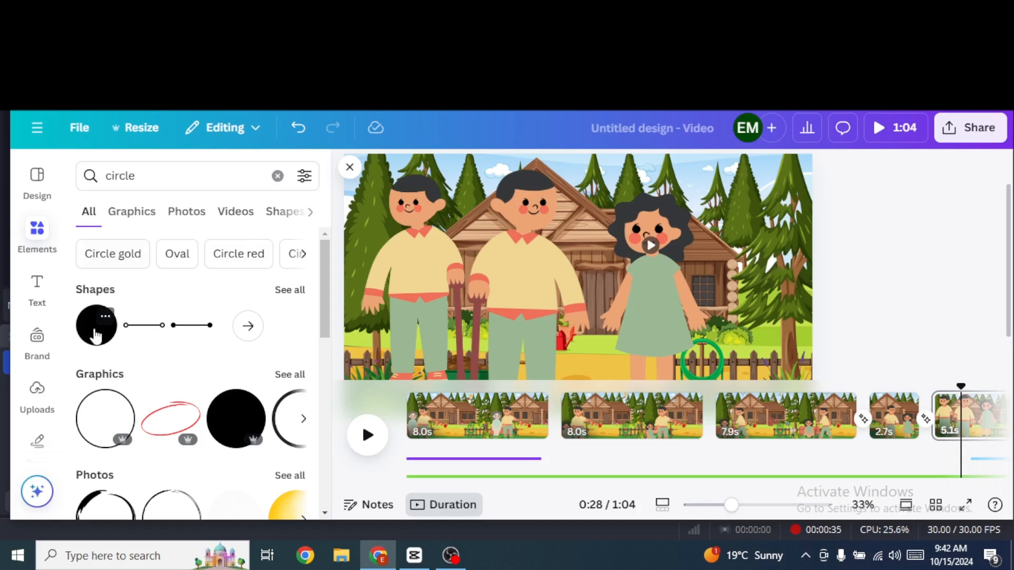
{"action": "left_click", "coordinate": [95, 335]}
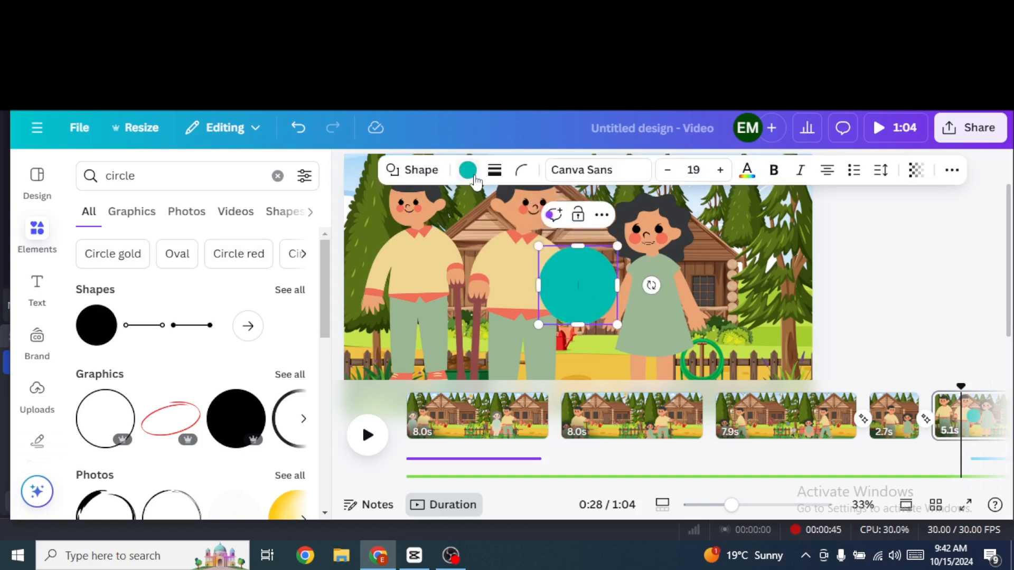
Fill the circle with the skin color #ECA576 sampled from the face of the leftmost Grandpa figure.
{"action": "left_click", "coordinate": [466, 172]}
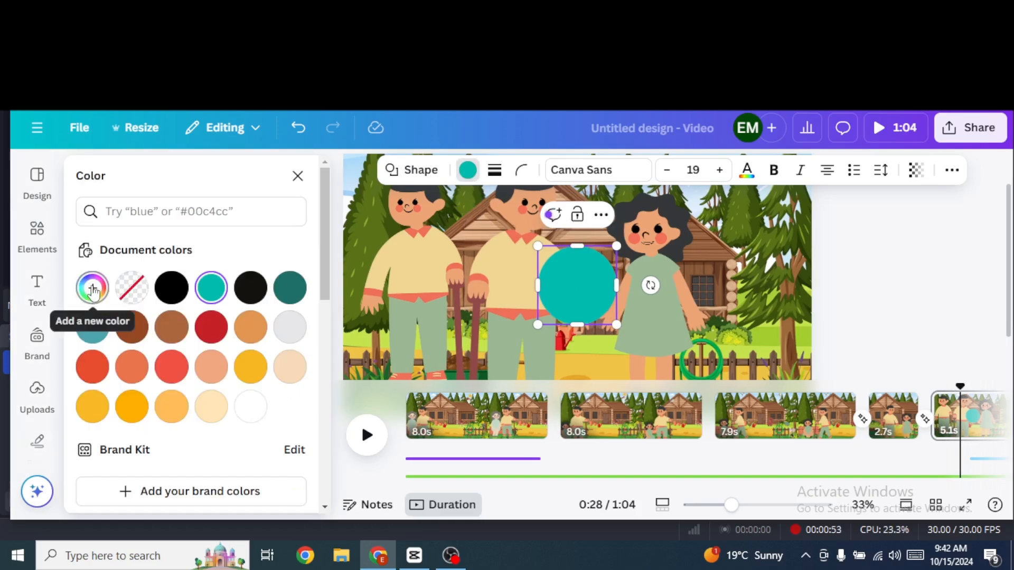
{"action": "left_click", "coordinate": [93, 288]}
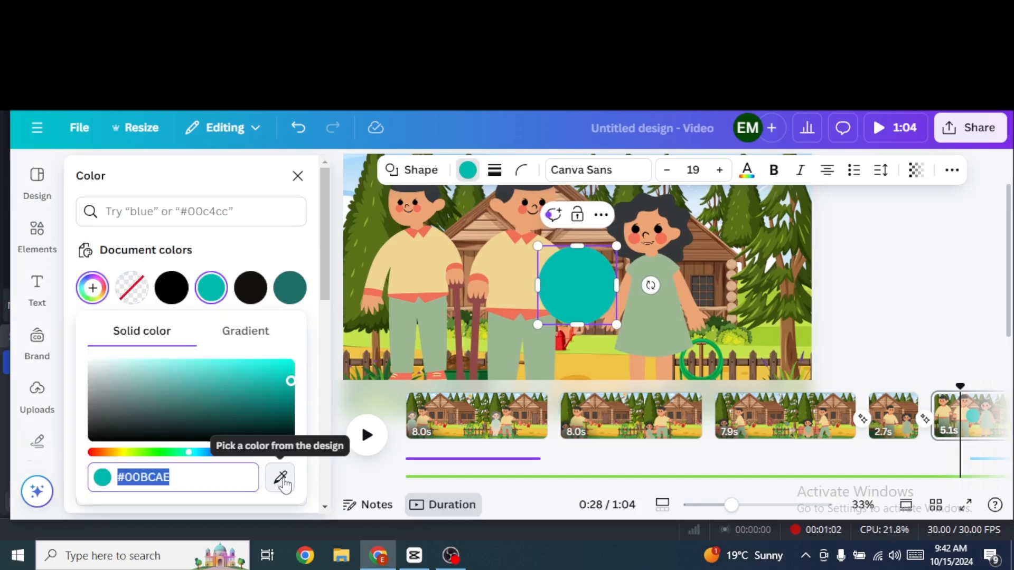
{"action": "left_click", "coordinate": [280, 478]}
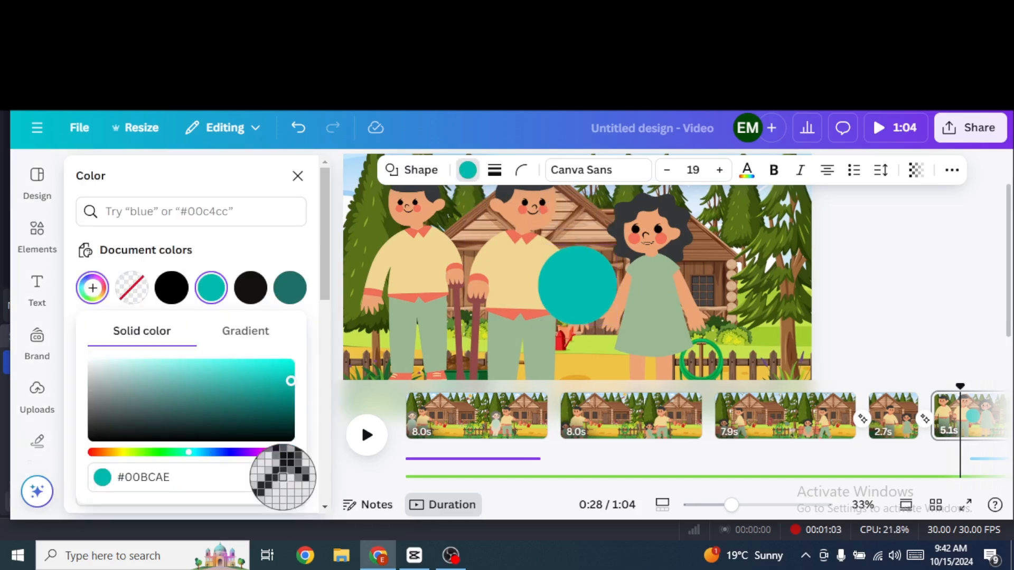
{"action": "left_click", "coordinate": [416, 216]}
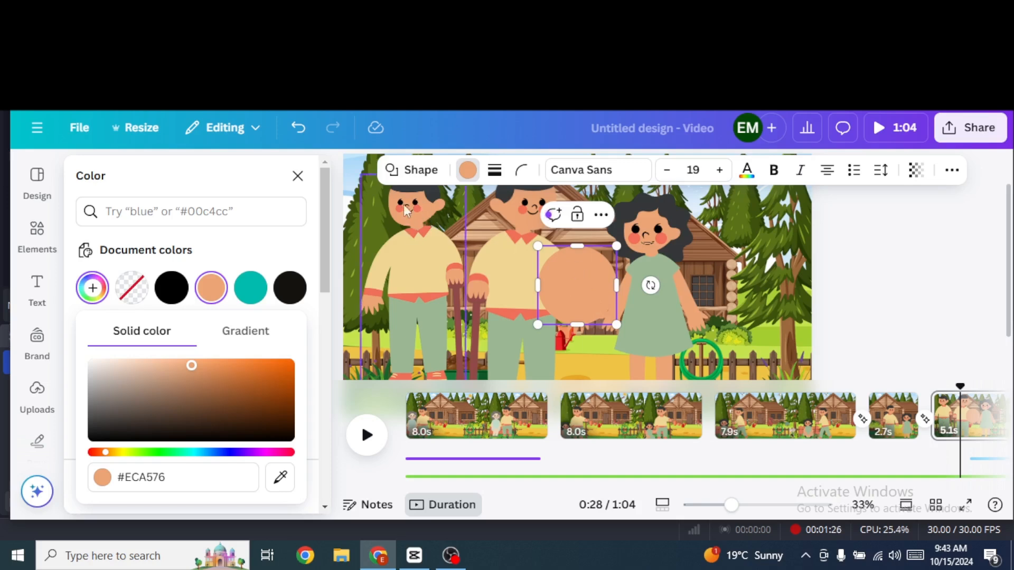
Shrink the skin-colored circle and place it over the leftmost Grandpa's mouth to cover it.
{"action": "left_click_drag", "start_coordinate": [617, 246], "coordinate": [577, 285]}
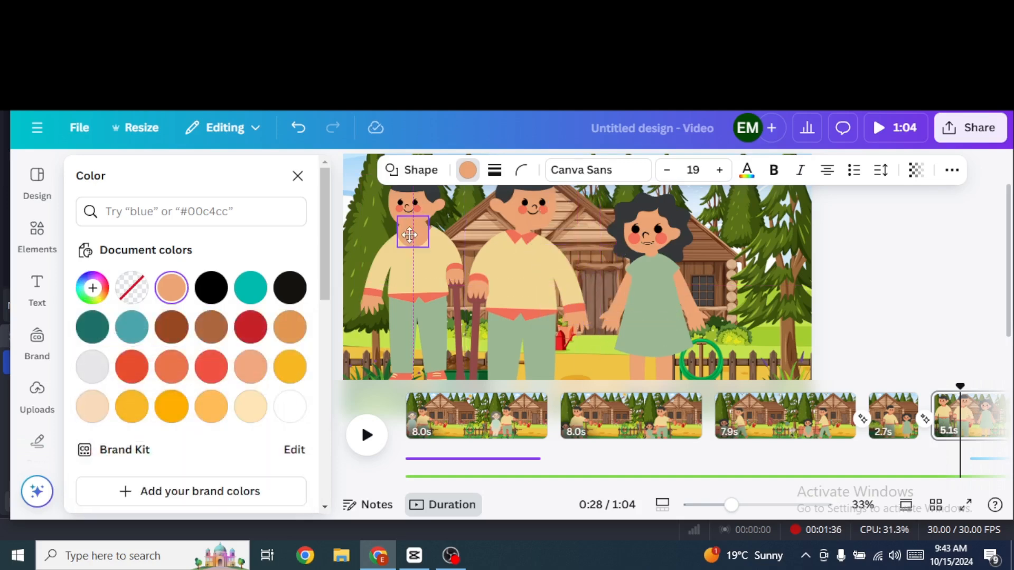
{"action": "left_click_drag", "start_coordinate": [410, 235], "coordinate": [410, 223]}
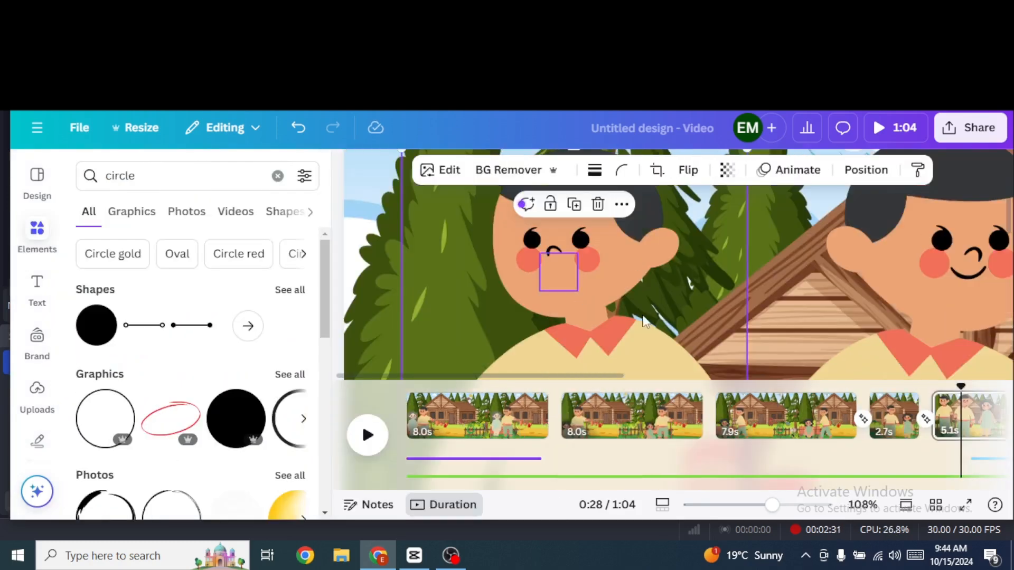
Select the skin-colored mouth cover together with the leftmost Grandpa figure.
{"action": "left_click", "coordinate": [554, 278]}
{"action": "left_click", "coordinate": [661, 224], "text": "shift"}
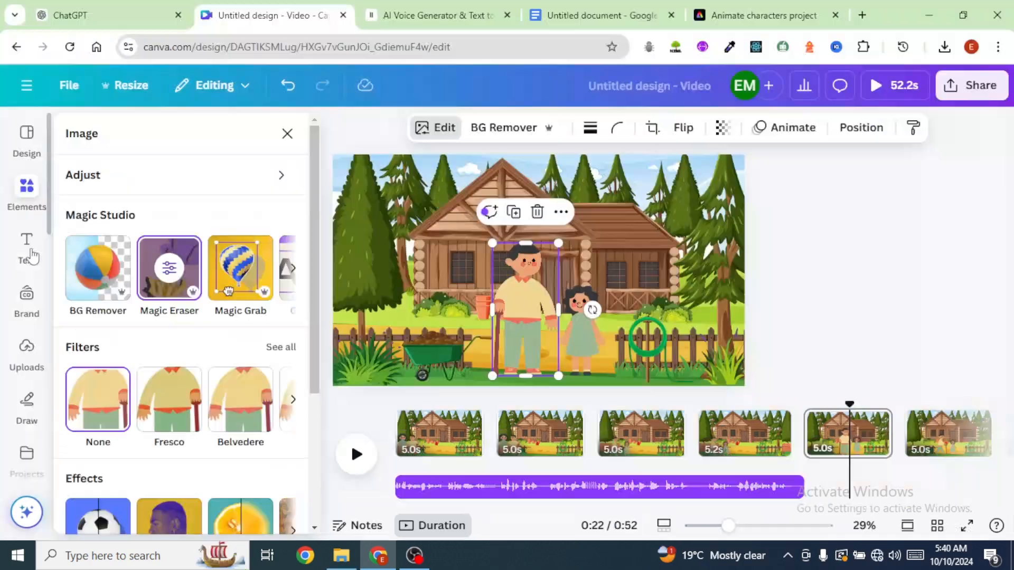
Add the uploaded 4.1-second talking-mouth video to the page with Grandpa and Lily.
{"action": "left_click", "coordinate": [32, 370]}
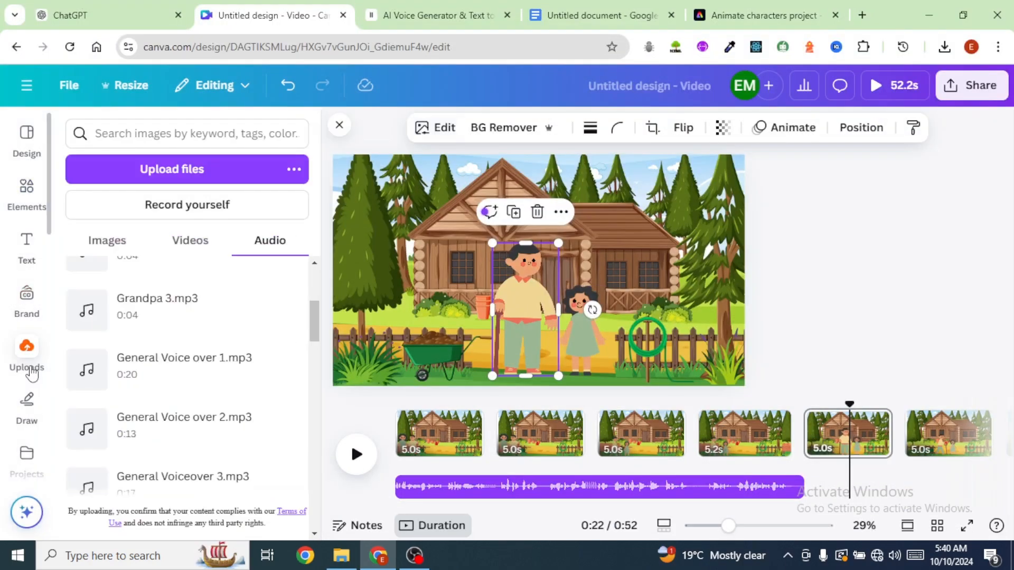
{"action": "scroll", "coordinate": [257, 412], "scroll_direction": "down", "scroll_amount": 5}
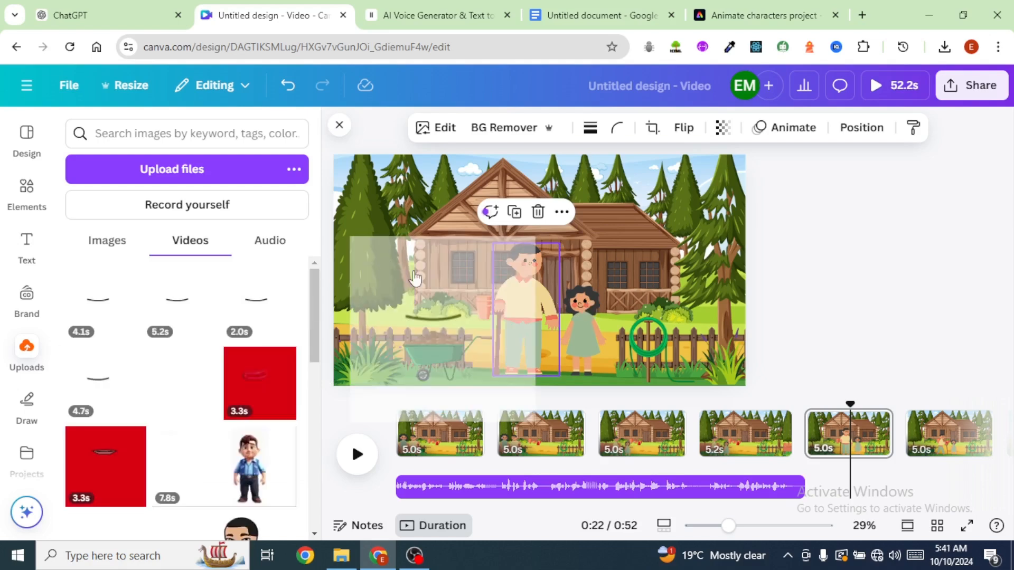
{"action": "left_click_drag", "start_coordinate": [108, 298], "coordinate": [488, 291]}
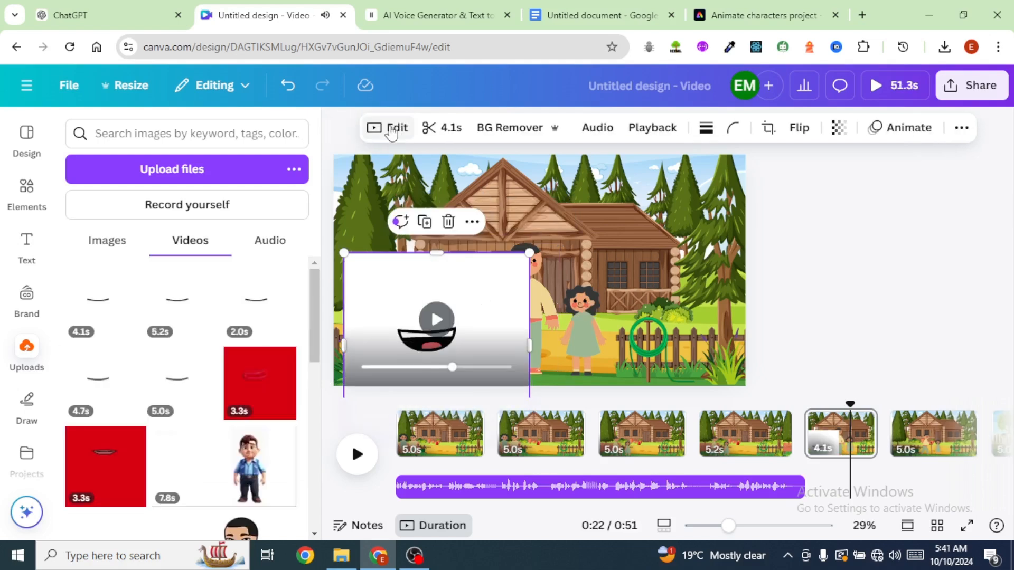
Remove the background of the 4.1-second mouth video and shrink it into place over Grandpa's mouth.
{"action": "left_click", "coordinate": [390, 129]}
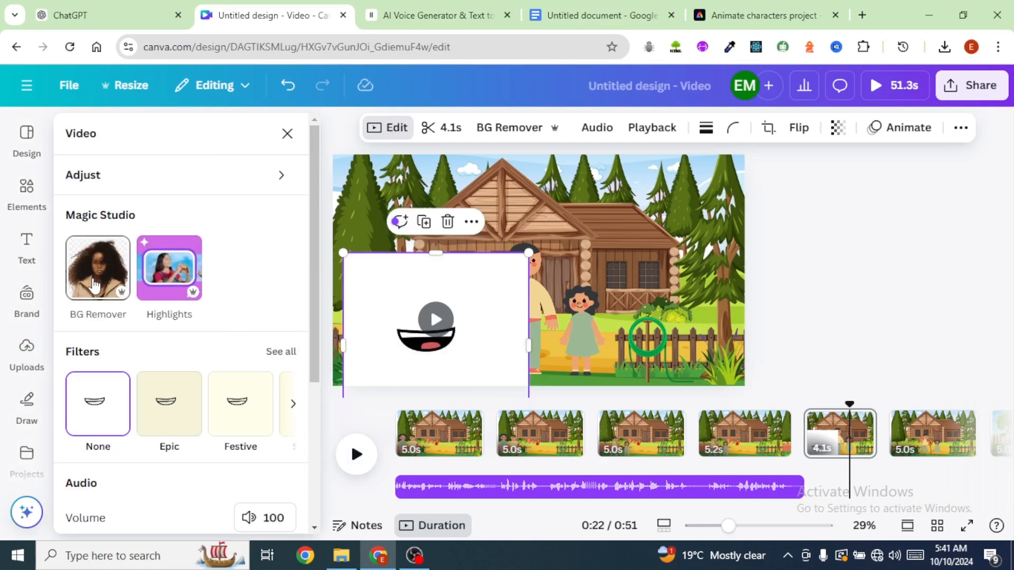
{"action": "left_click", "coordinate": [95, 285]}
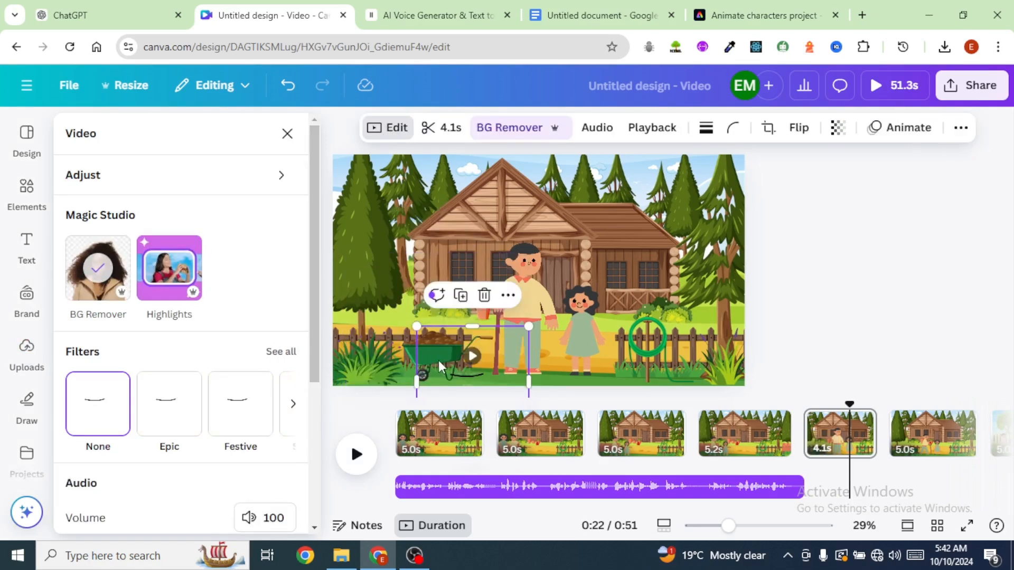
{"action": "left_click_drag", "start_coordinate": [438, 361], "coordinate": [507, 282]}
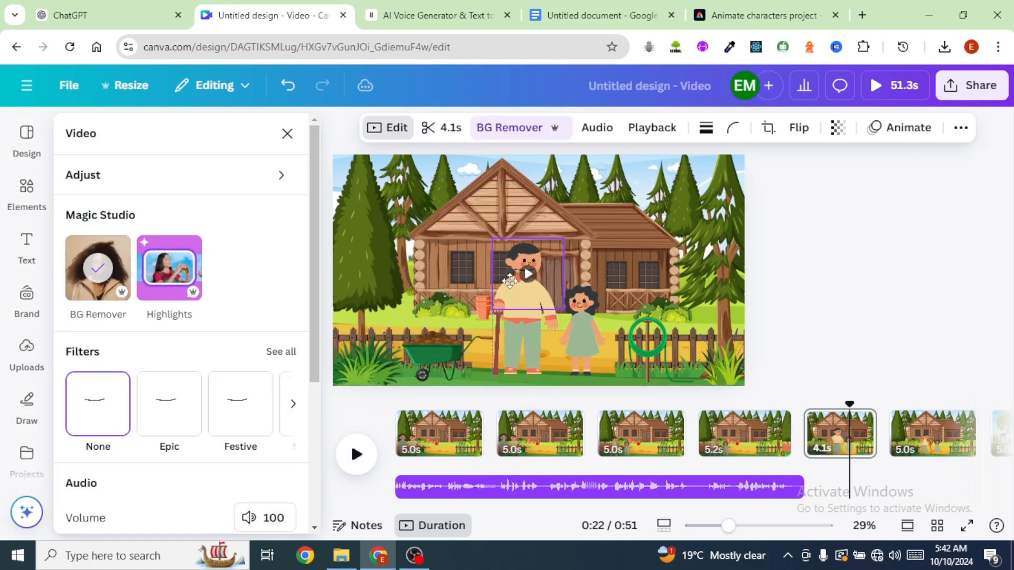
{"action": "left_click_drag", "start_coordinate": [564, 238], "coordinate": [520, 283]}
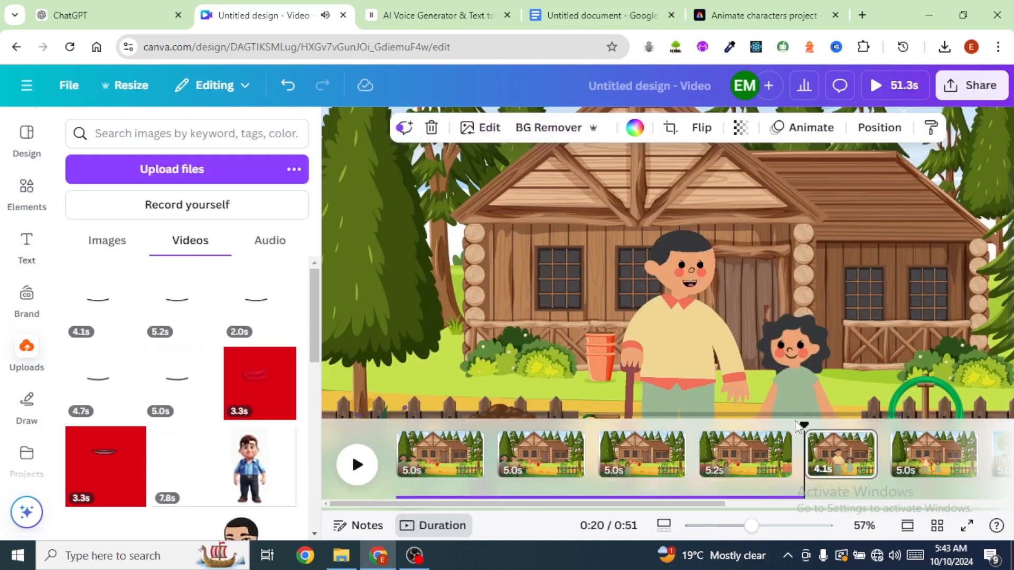
Add the uploaded 5.2-second mouth video to the same page, remove its background and shrink it.
{"action": "left_click_drag", "start_coordinate": [598, 254], "coordinate": [526, 260]}
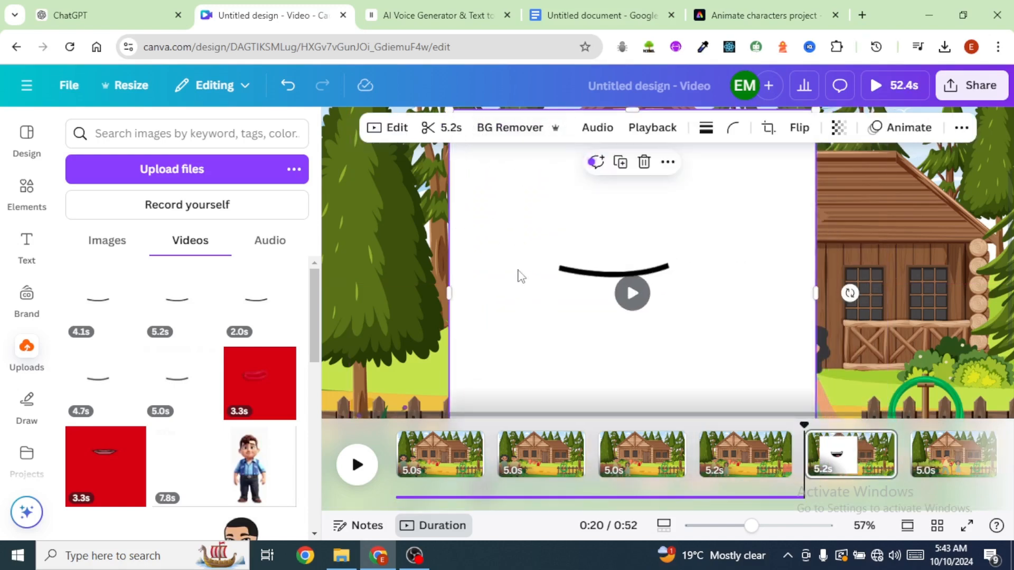
{"action": "left_click", "coordinate": [508, 128]}
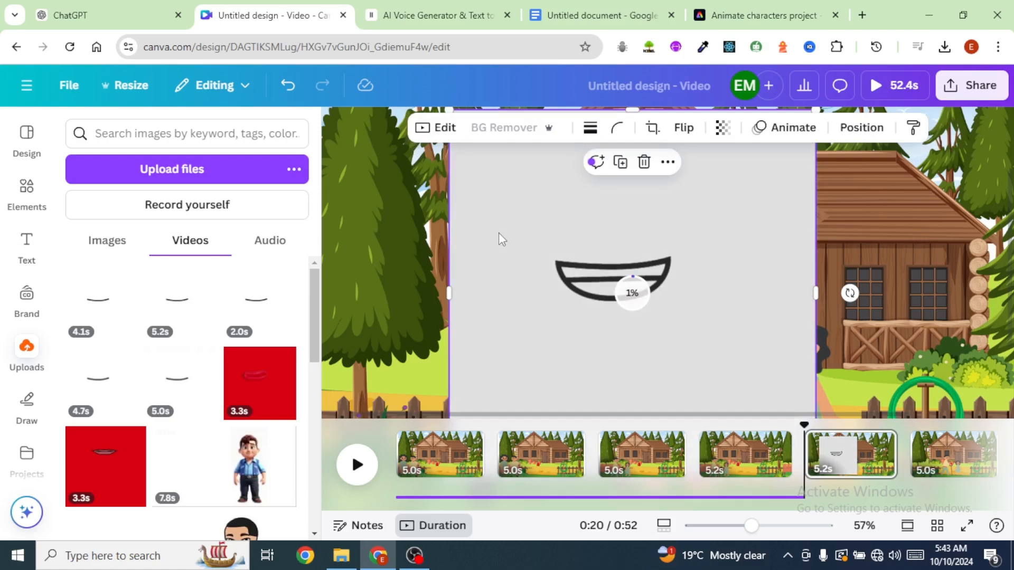
{"action": "left_click_drag", "start_coordinate": [538, 289], "coordinate": [479, 346]}
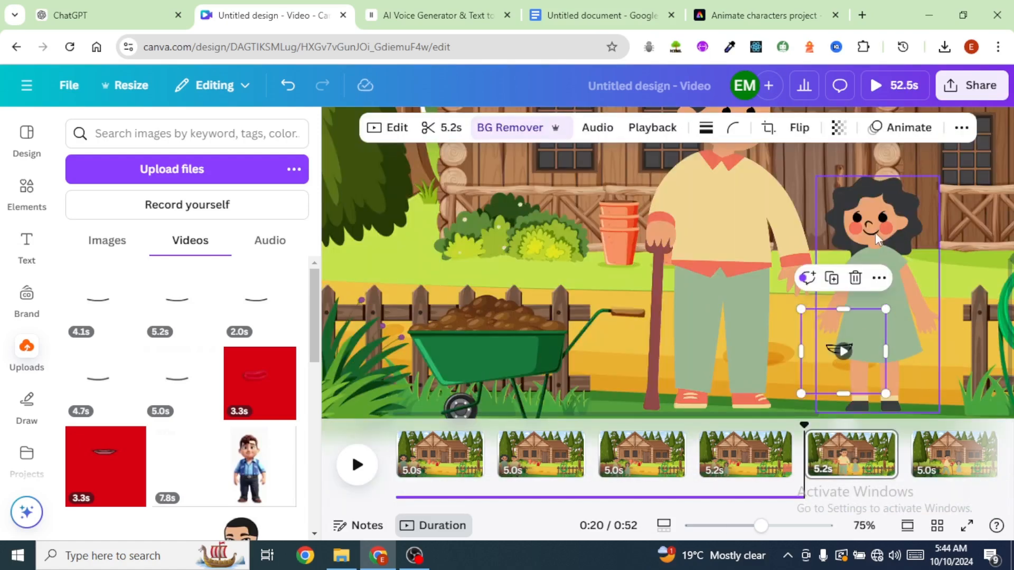
Erase Lily's mouth with Magic Eraser at brush size 20 and place the 5.2-second mouth video over her face.
{"action": "left_click", "coordinate": [875, 233]}
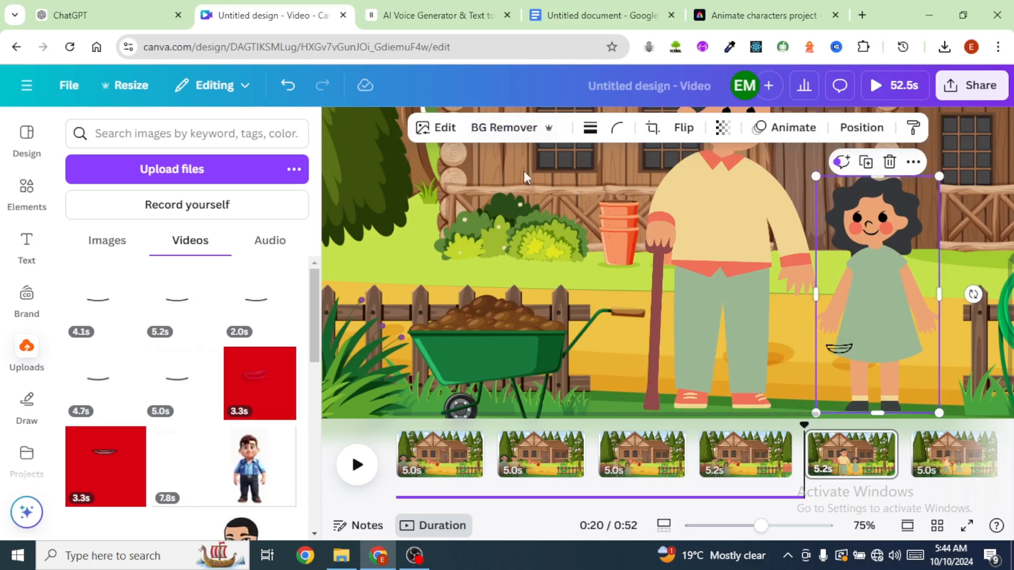
{"action": "left_click", "coordinate": [436, 132]}
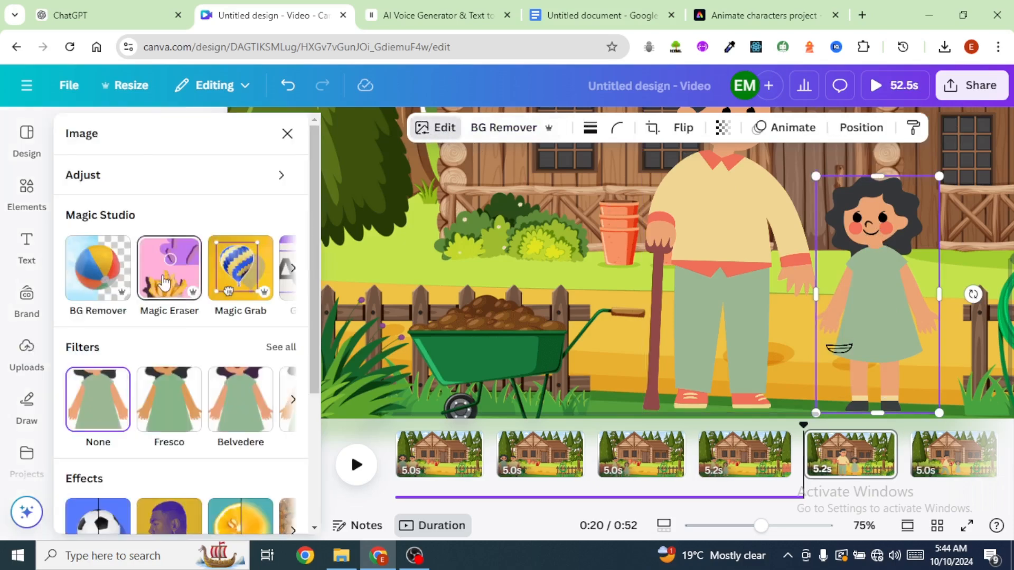
{"action": "left_click", "coordinate": [164, 280]}
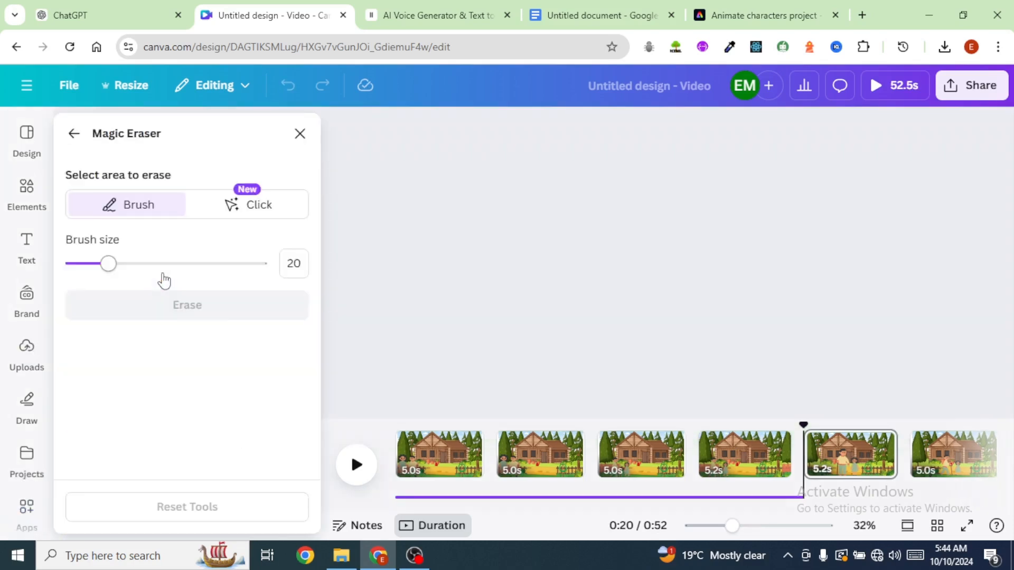
{"action": "left_click_drag", "start_coordinate": [509, 208], "coordinate": [533, 209]}
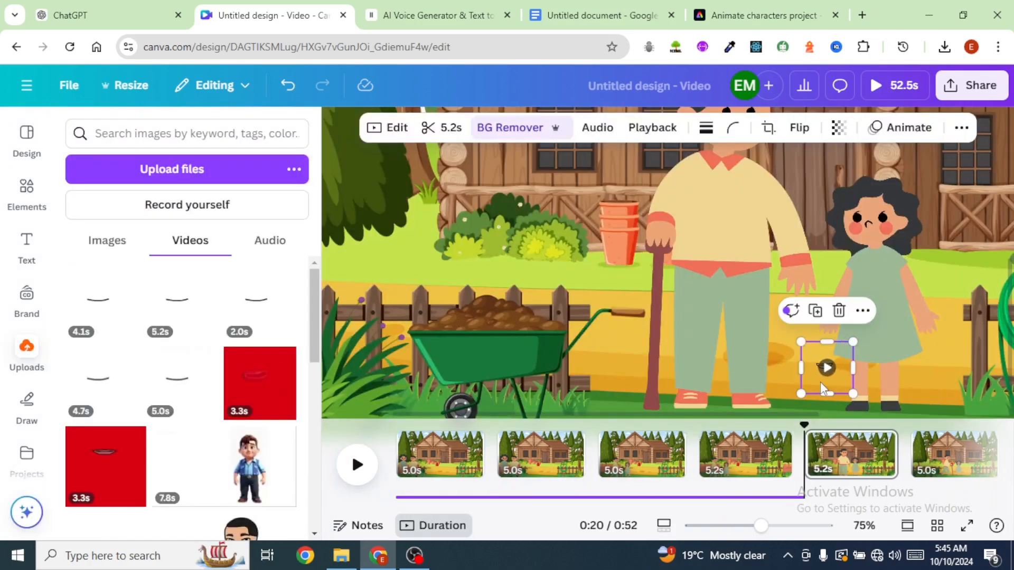
{"action": "left_click_drag", "start_coordinate": [826, 367], "coordinate": [866, 248]}
Group the 4.1-second mouth video with the Grandpa figure.
{"action": "scroll", "coordinate": [931, 236], "scroll_direction": "up", "scroll_amount": 2}
{"action": "left_click", "coordinate": [720, 216]}
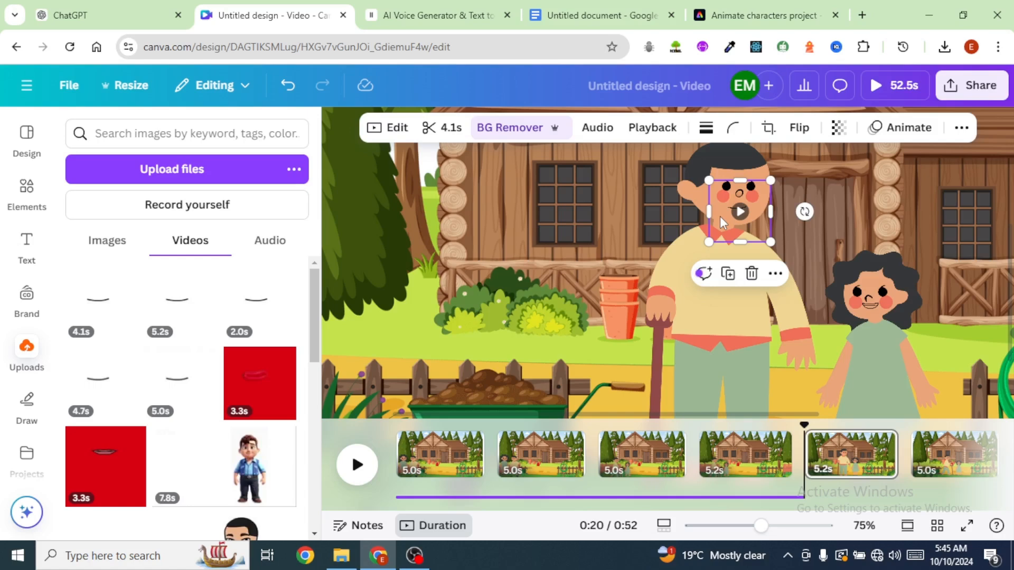
{"action": "left_click", "coordinate": [688, 182], "text": "shift"}
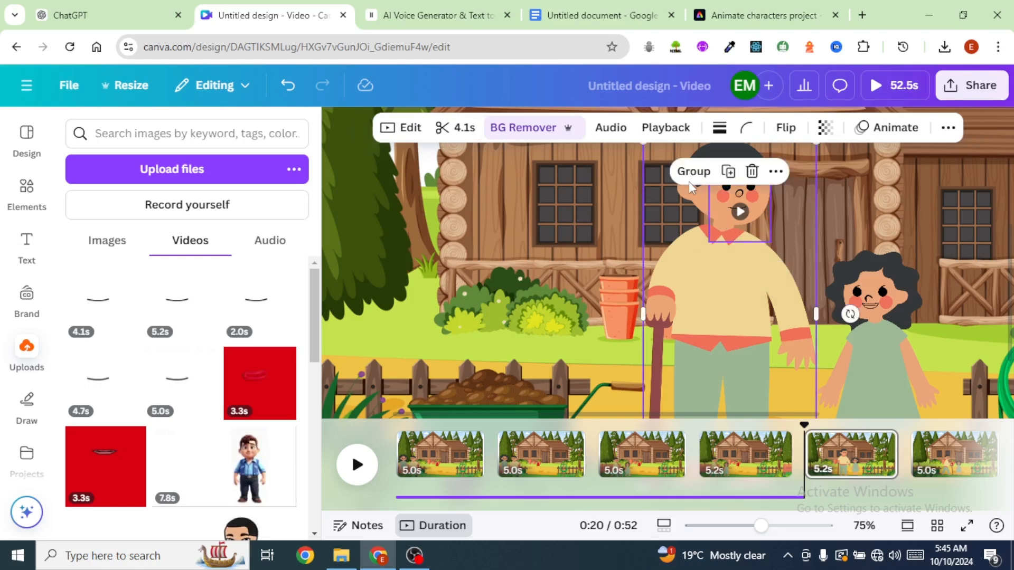
{"action": "left_click", "coordinate": [689, 181]}
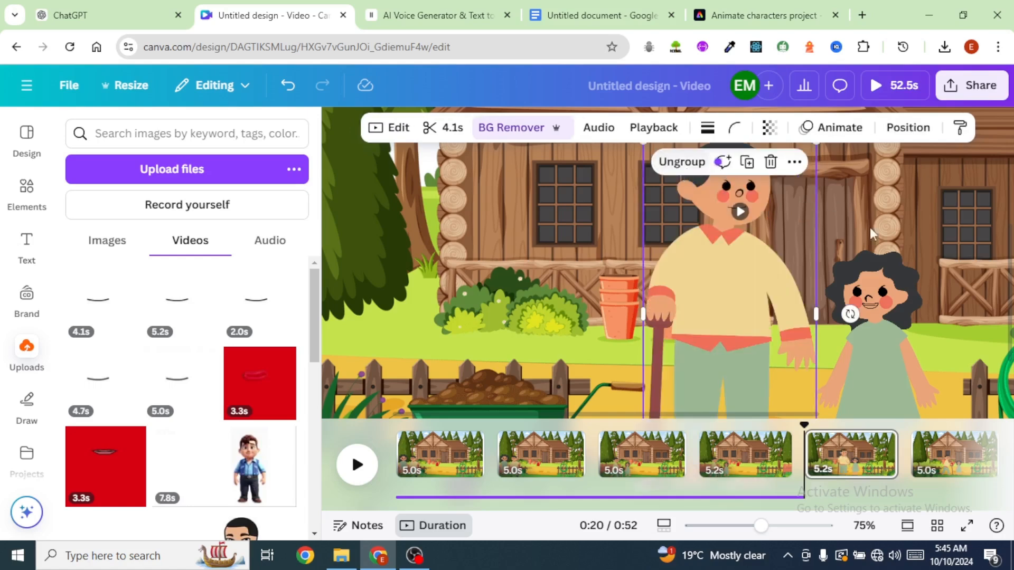
Group the 5.2-second mouth video with the Lily figure and preview the page.
{"action": "left_click", "coordinate": [870, 317]}
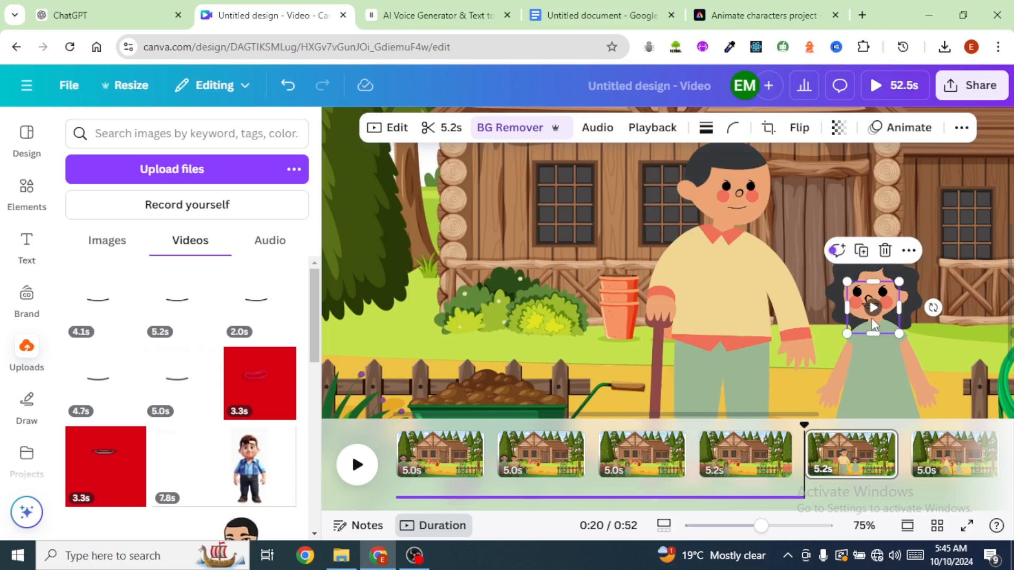
{"action": "left_click", "coordinate": [913, 285], "text": "shift"}
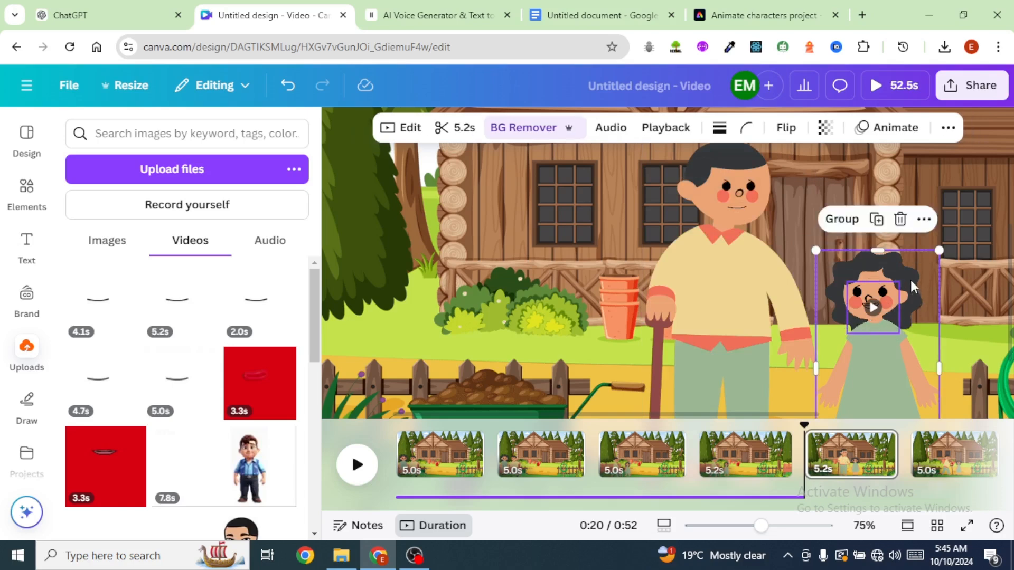
{"action": "left_click", "coordinate": [843, 221]}
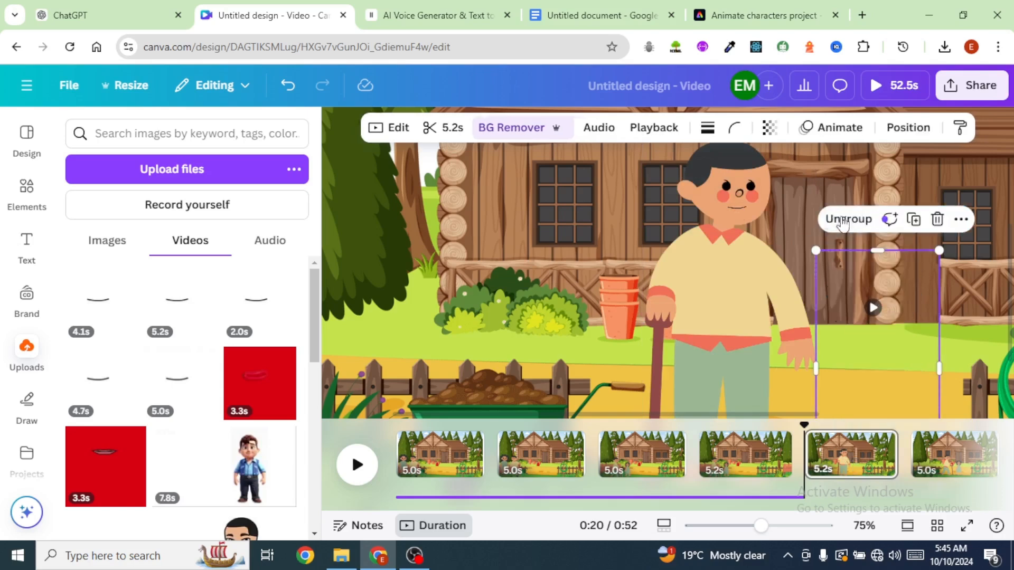
{"action": "left_click", "coordinate": [974, 315]}
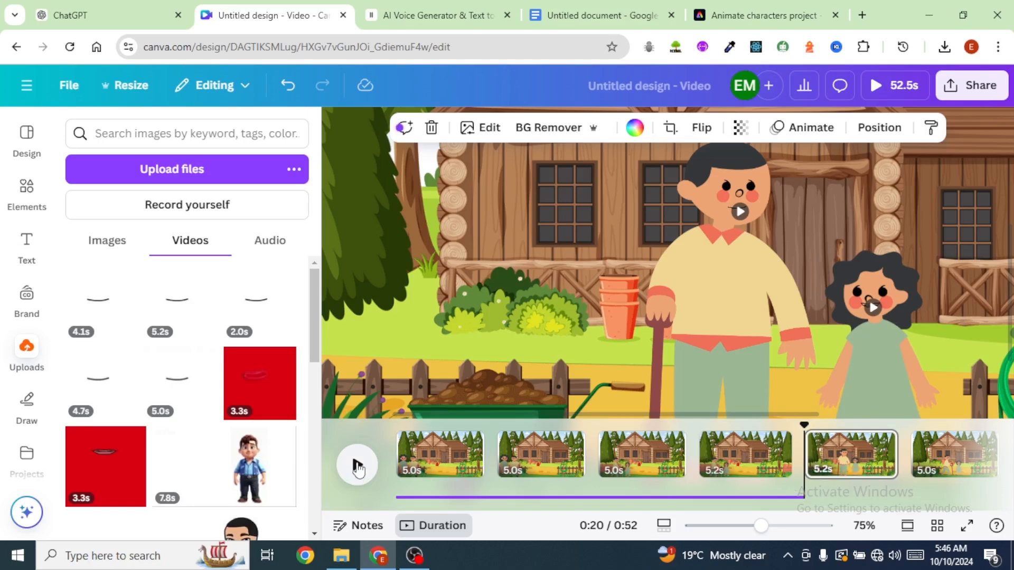
{"action": "left_click", "coordinate": [357, 467]}
{"action": "left_click", "coordinate": [800, 434]}
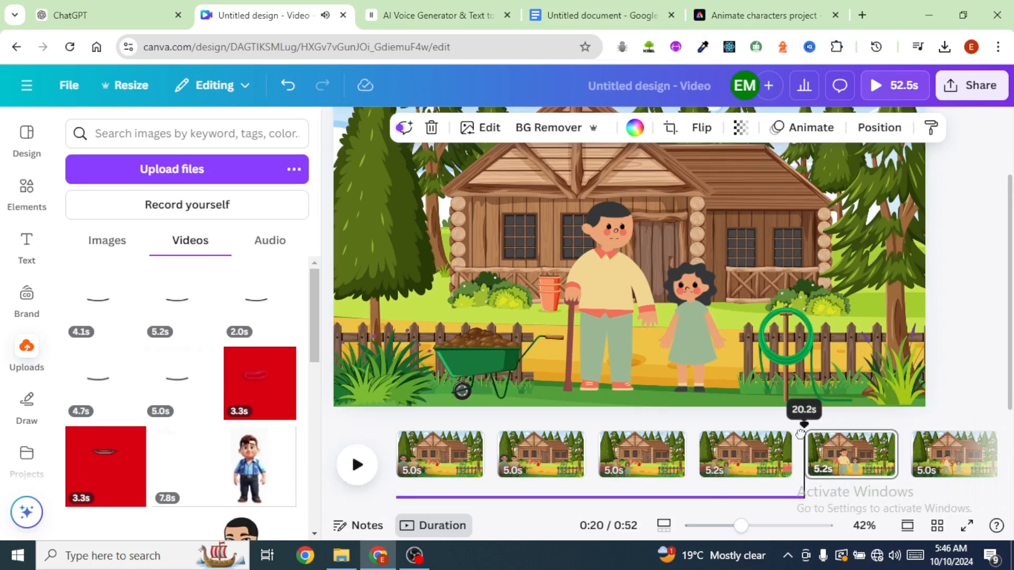
Show the timing of Grandpa's group from the layer list and shorten the group to 2.3 seconds.
{"action": "left_click", "coordinate": [693, 364]}
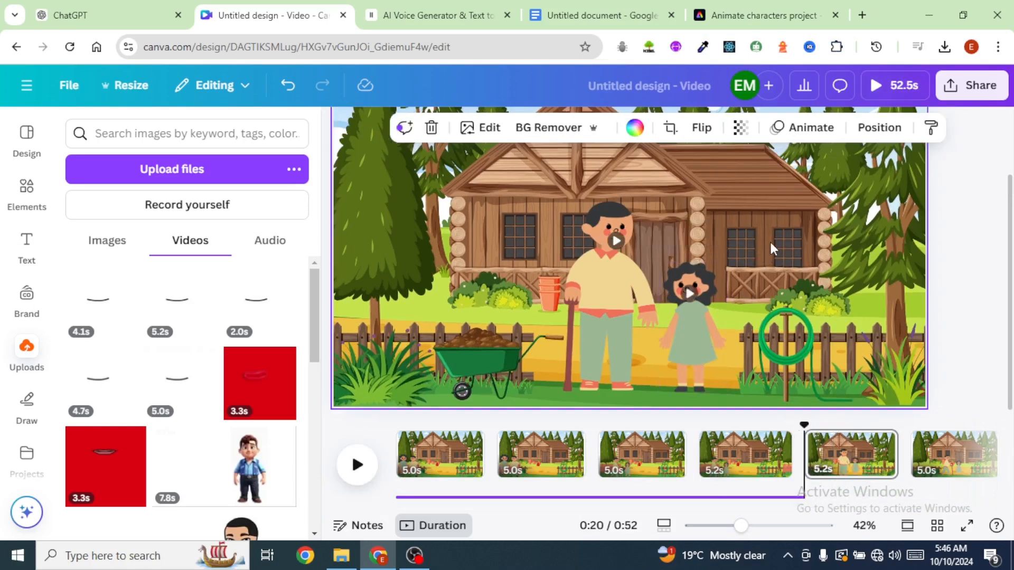
{"action": "left_click", "coordinate": [870, 135]}
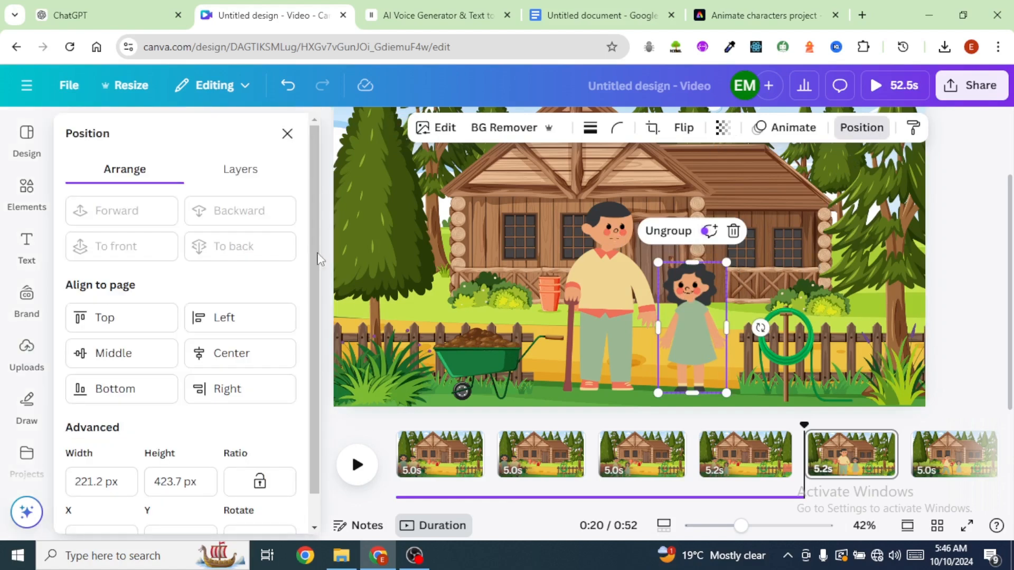
{"action": "left_click", "coordinate": [241, 177]}
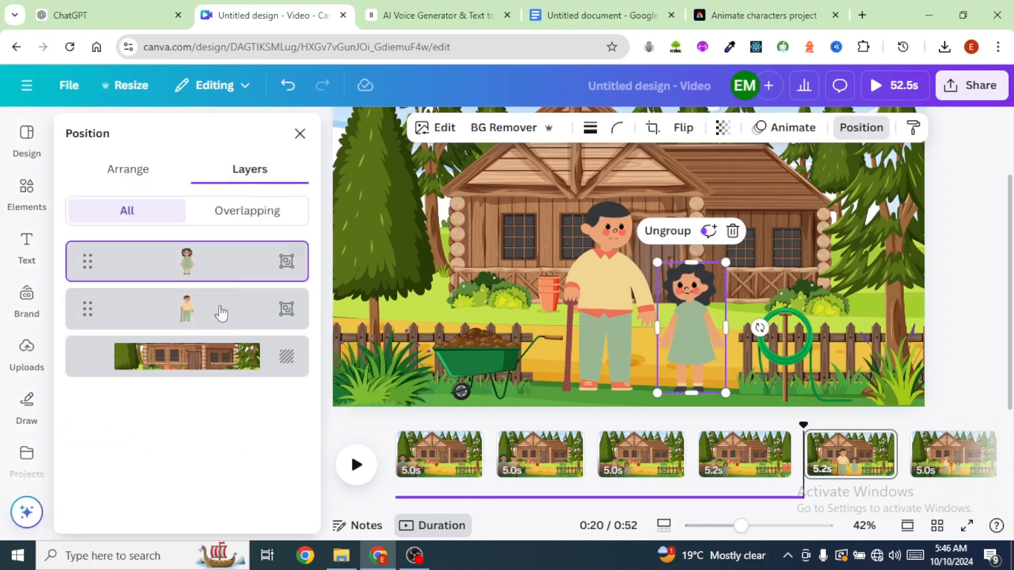
{"action": "mouse_move", "coordinate": [298, 310]}
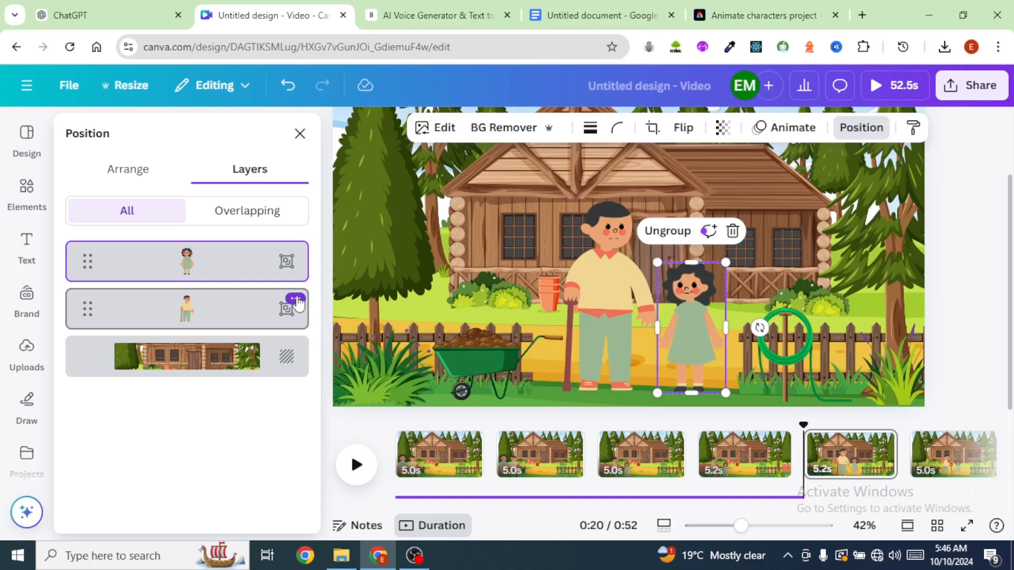
{"action": "left_click", "coordinate": [295, 299]}
{"action": "scroll", "coordinate": [387, 477], "scroll_direction": "down", "scroll_amount": 3}
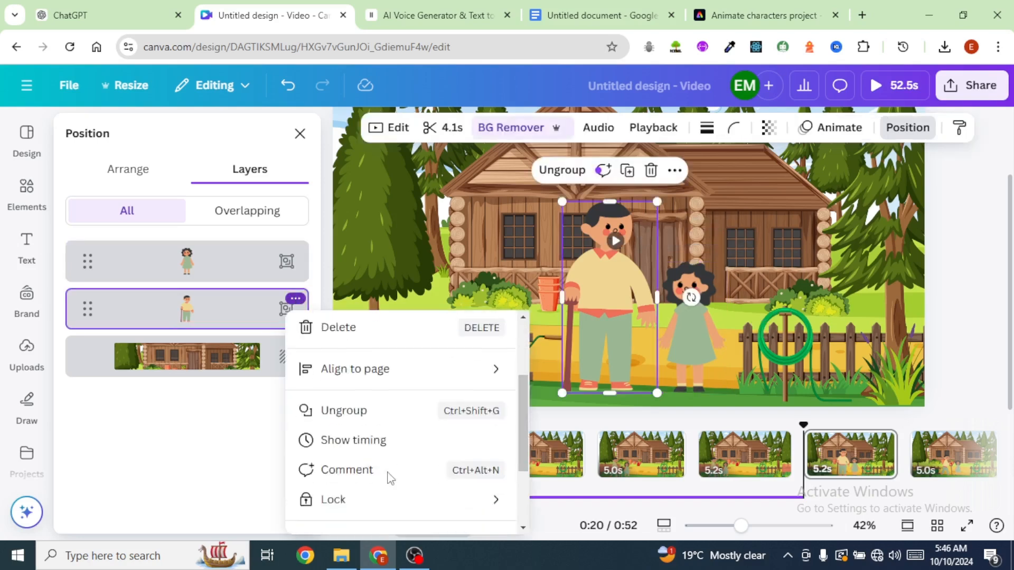
{"action": "left_click", "coordinate": [348, 417]}
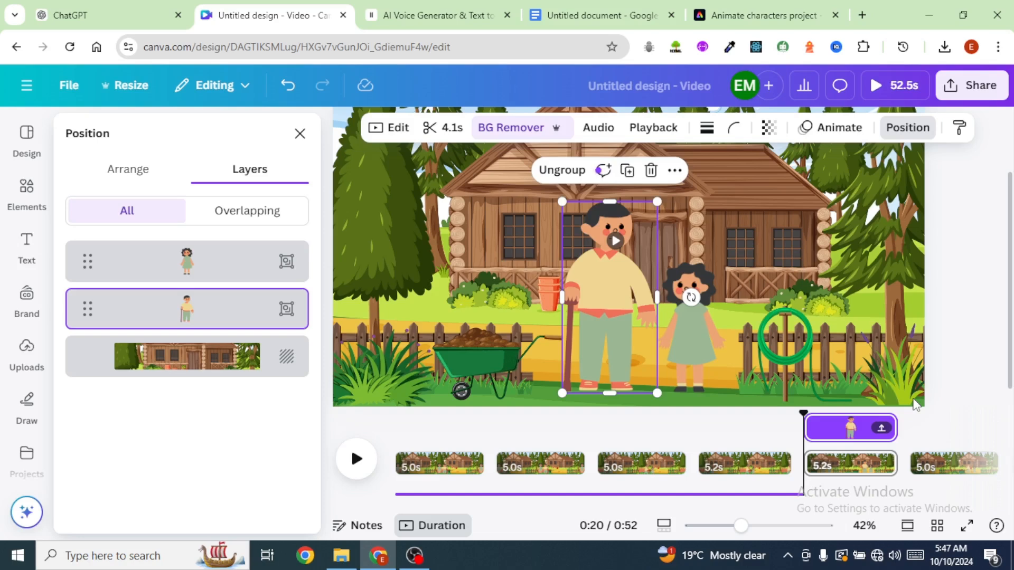
{"action": "left_click", "coordinate": [356, 459]}
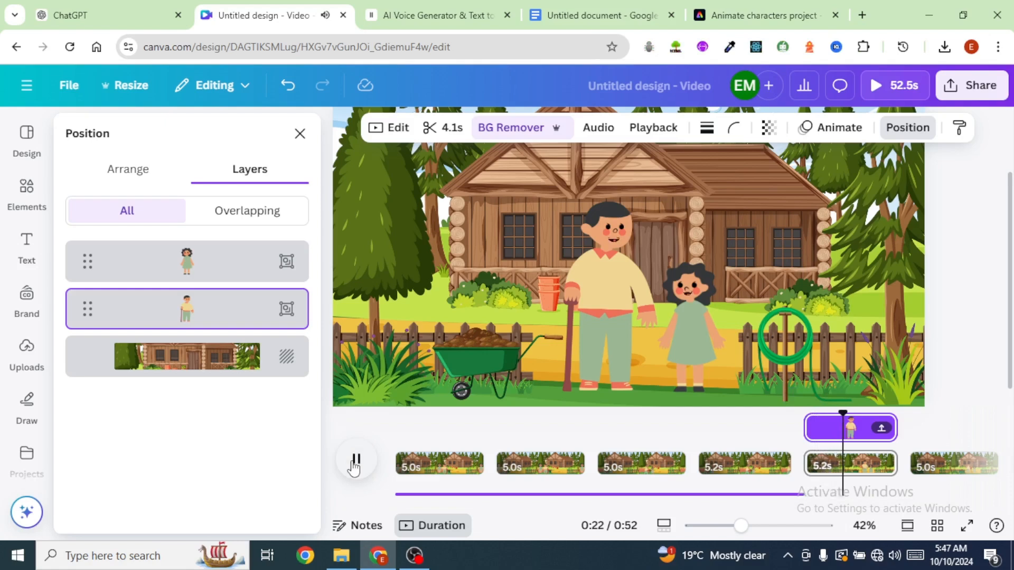
{"action": "left_click_drag", "start_coordinate": [895, 428], "coordinate": [830, 434]}
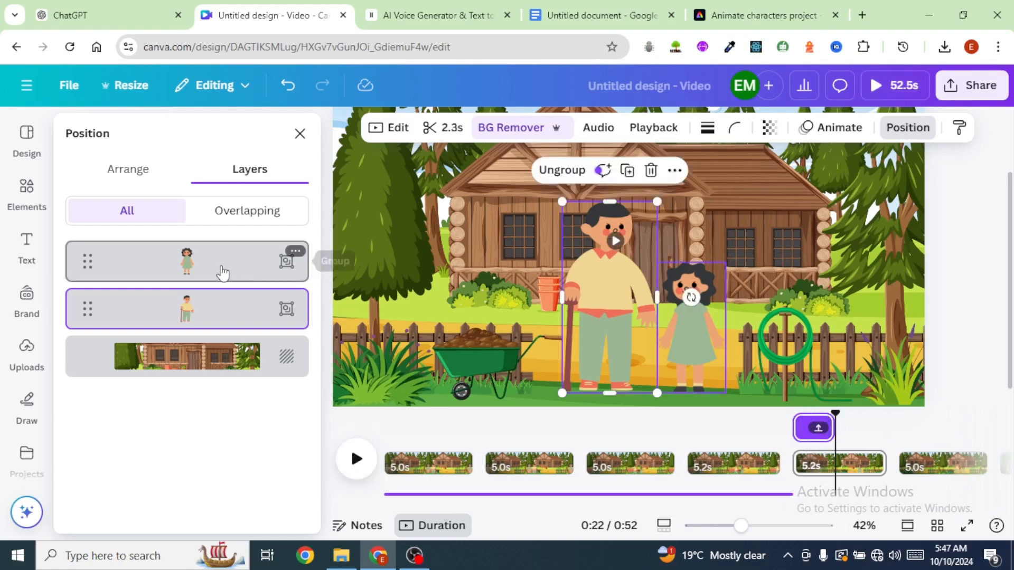
Show the timing of Lily's group, trim it to the last 2.9 seconds of the page and preview it.
{"action": "left_click", "coordinate": [291, 257]}
{"action": "left_click_drag", "start_coordinate": [825, 401], "coordinate": [840, 402]}
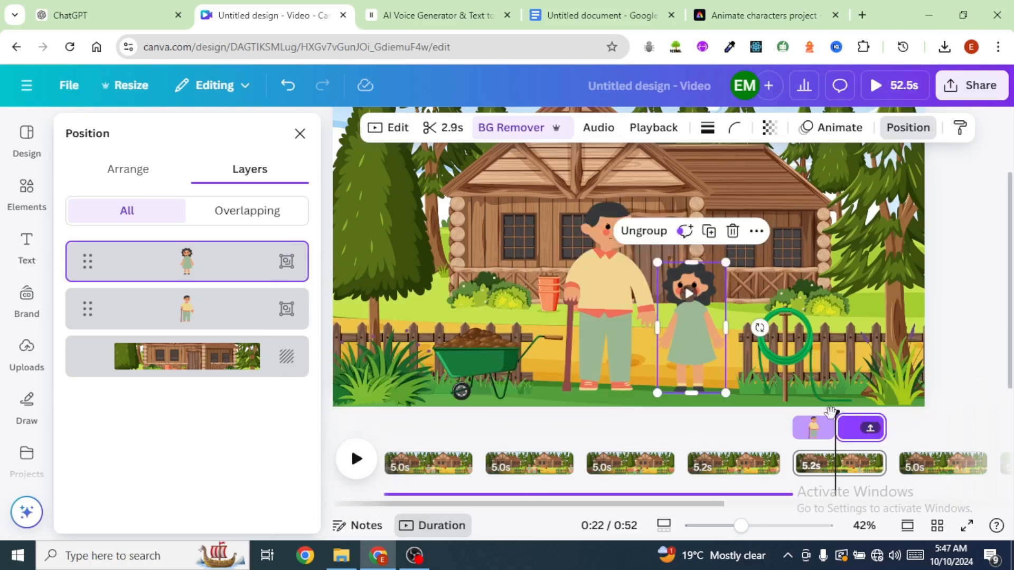
{"action": "left_click", "coordinate": [356, 459]}
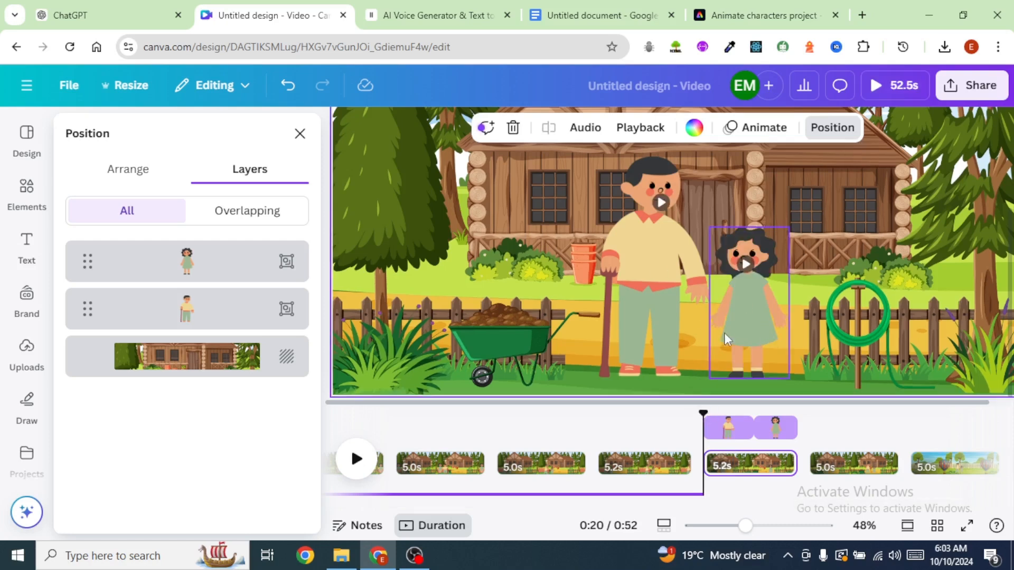
Place a still Lily figure on the page, time it to match Grandpa's talking group and play the page.
{"action": "left_click", "coordinate": [781, 285]}
{"action": "left_click_drag", "start_coordinate": [753, 384], "coordinate": [697, 385]}
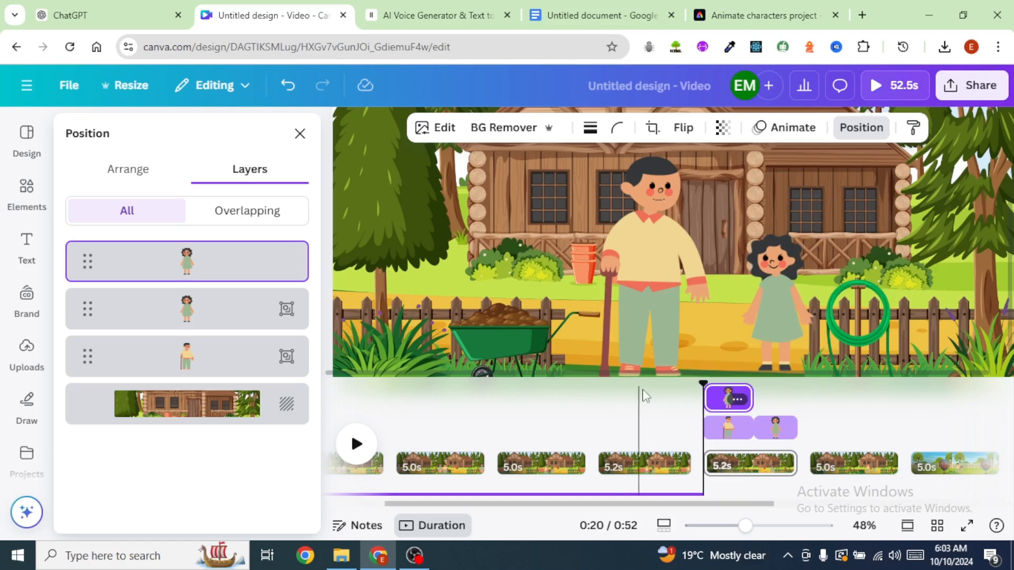
{"action": "left_click", "coordinate": [356, 450]}
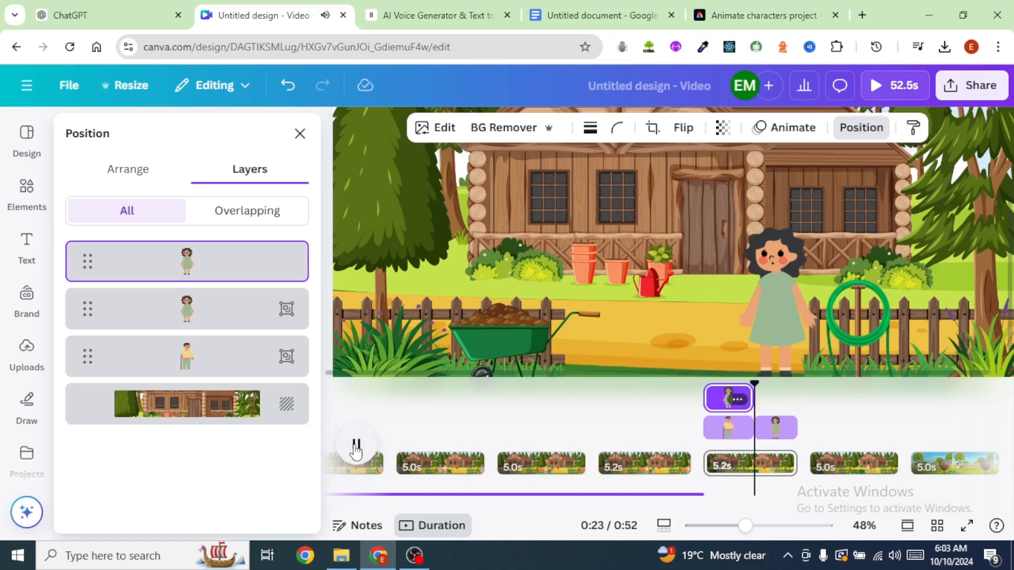
Trim the still Grandpa figure to the last part of the page to match Lily's talking group and preview the page.
{"action": "left_click", "coordinate": [355, 449]}
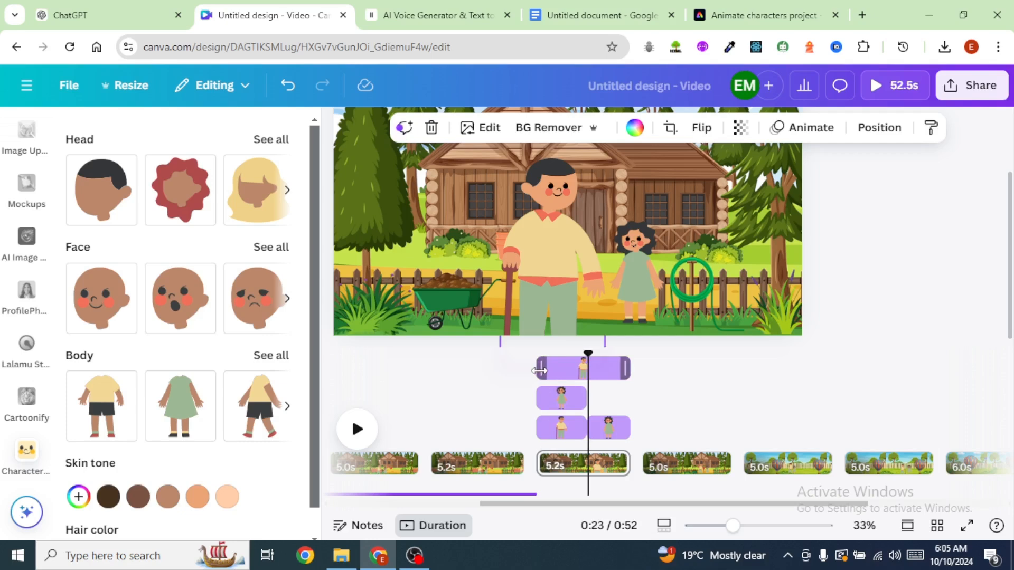
{"action": "left_click_drag", "start_coordinate": [539, 371], "coordinate": [530, 389]}
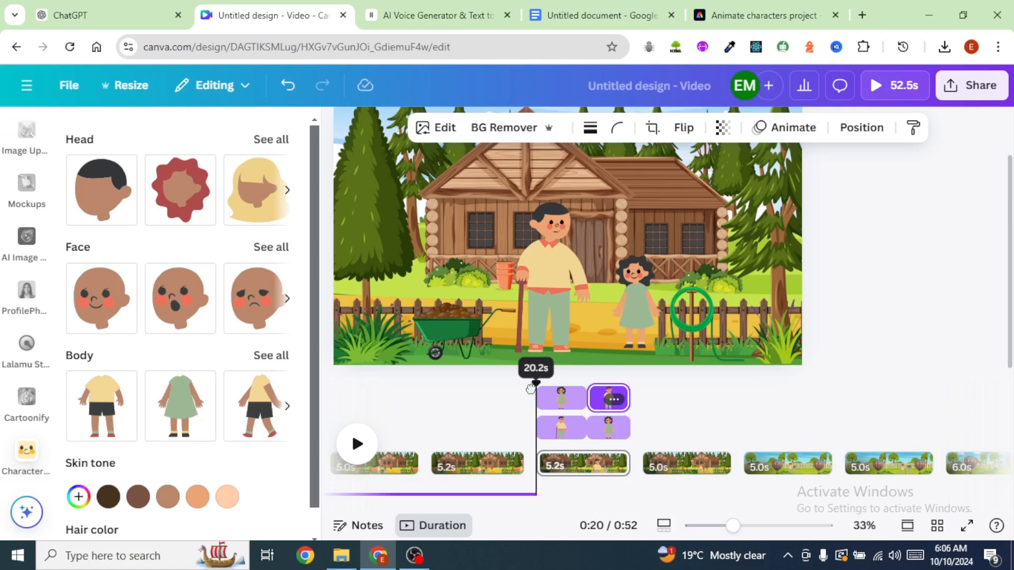
{"action": "left_click_drag", "start_coordinate": [555, 400], "coordinate": [588, 397]}
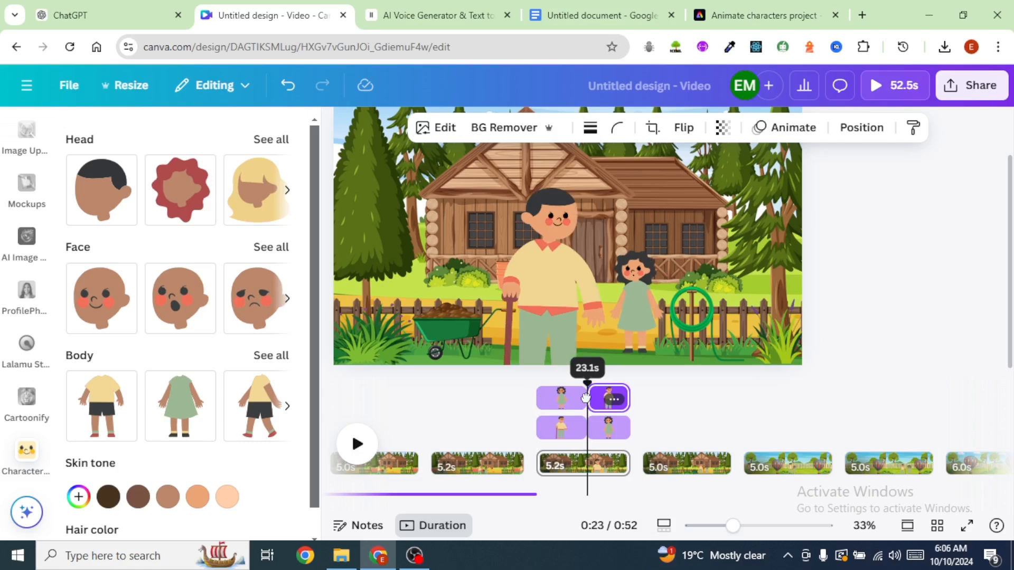
{"action": "left_click_drag", "start_coordinate": [586, 397], "coordinate": [534, 400]}
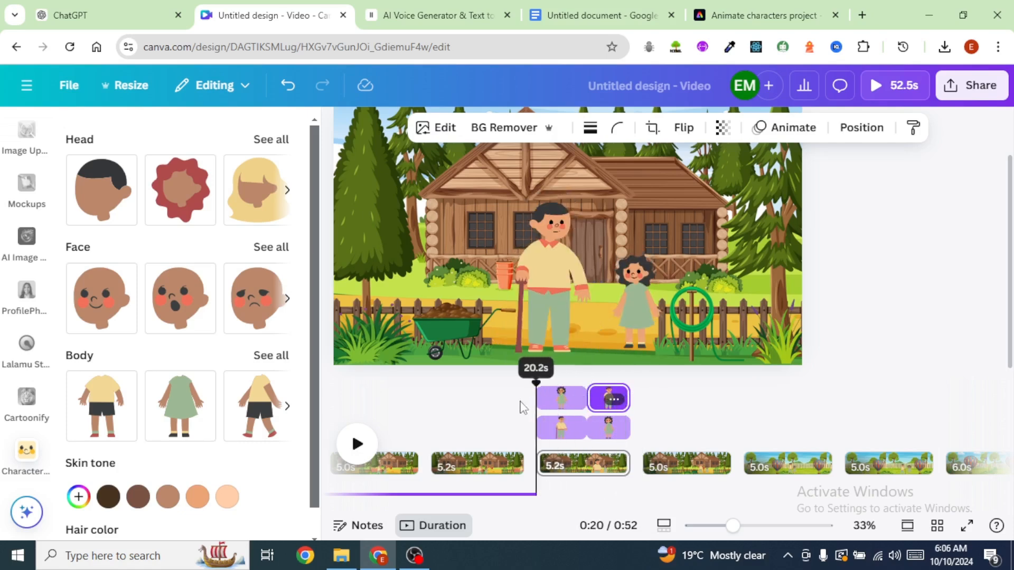
{"action": "left_click", "coordinate": [356, 446]}
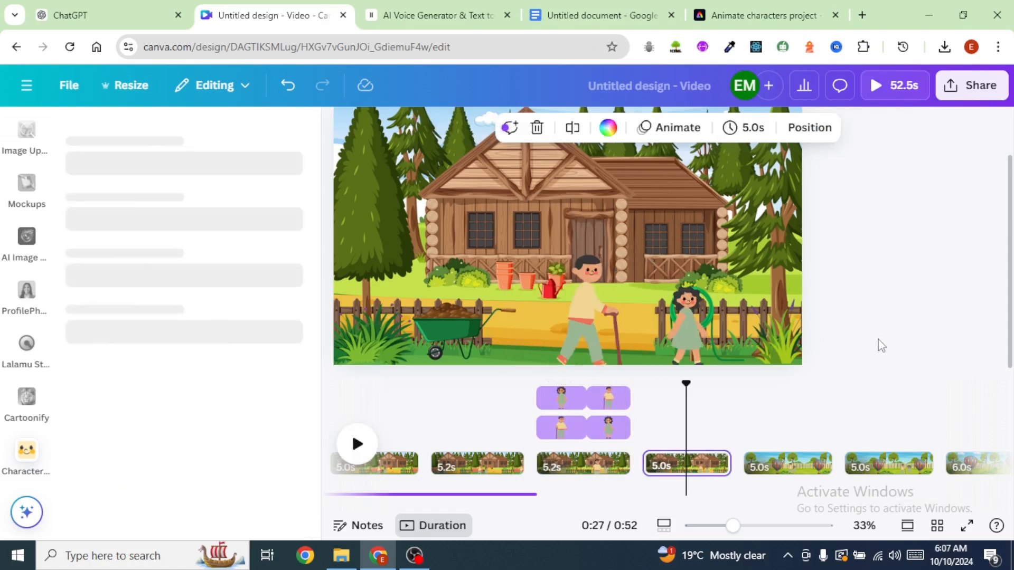
Add the uploaded 2.0-second mouth video to the walking page, remove its background and move it clear of the figures.
{"action": "scroll", "coordinate": [27, 317], "scroll_direction": "up", "scroll_amount": 5}
{"action": "left_click", "coordinate": [27, 335]}
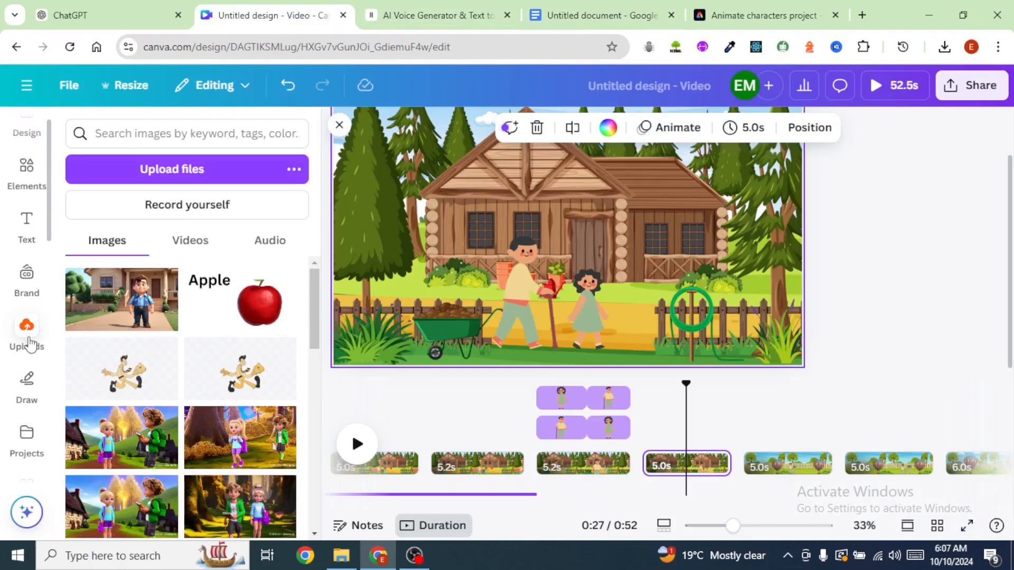
{"action": "left_click", "coordinate": [190, 240]}
{"action": "left_click_drag", "start_coordinate": [256, 299], "coordinate": [426, 242]}
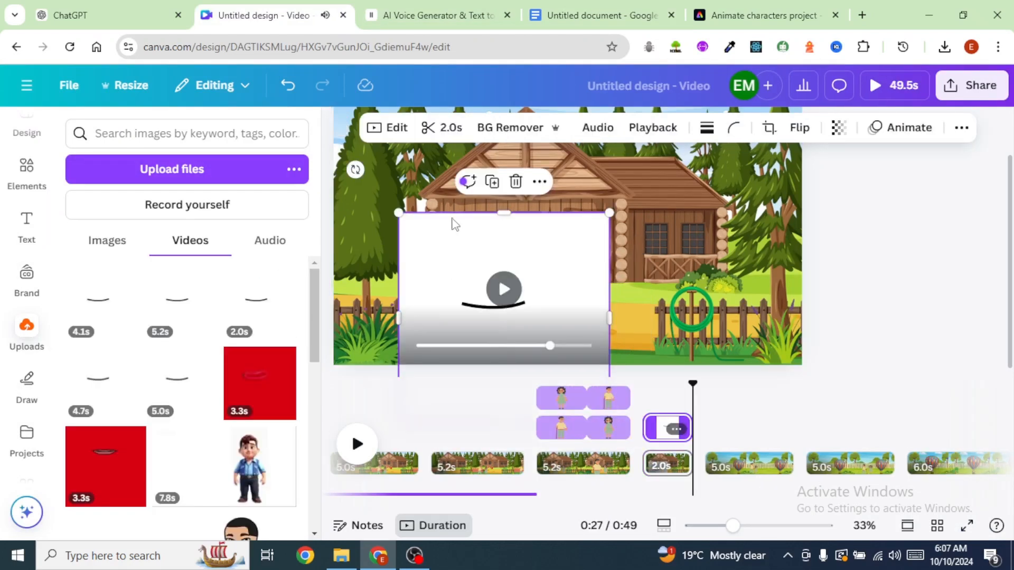
{"action": "left_click", "coordinate": [397, 129]}
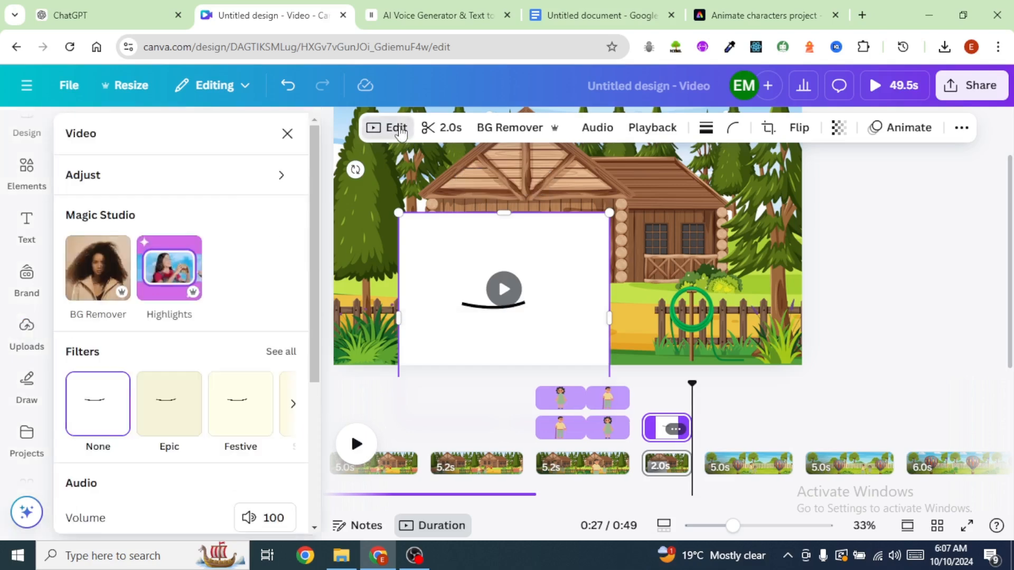
{"action": "left_click", "coordinate": [96, 286]}
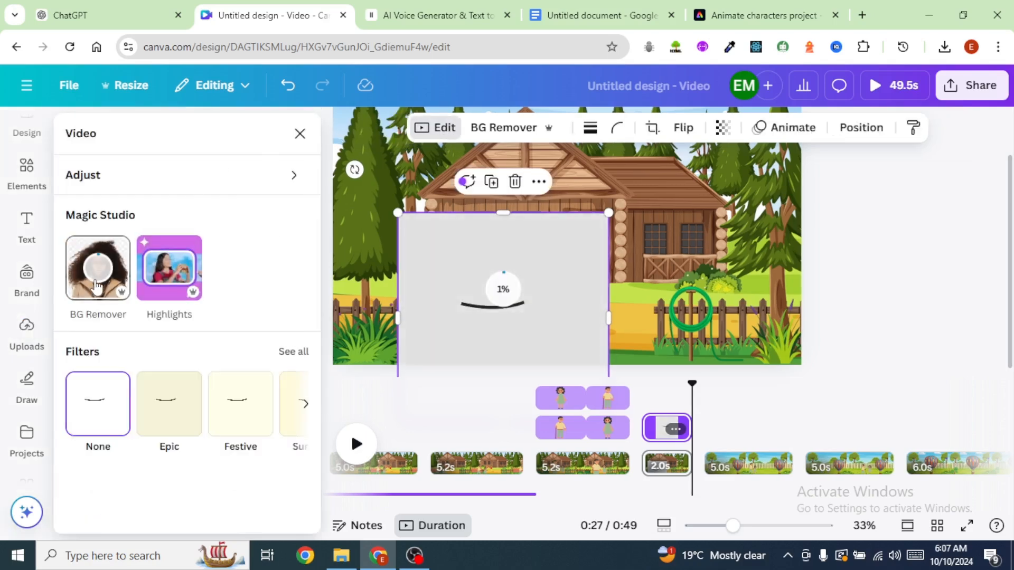
{"action": "left_click_drag", "start_coordinate": [420, 234], "coordinate": [372, 223]}
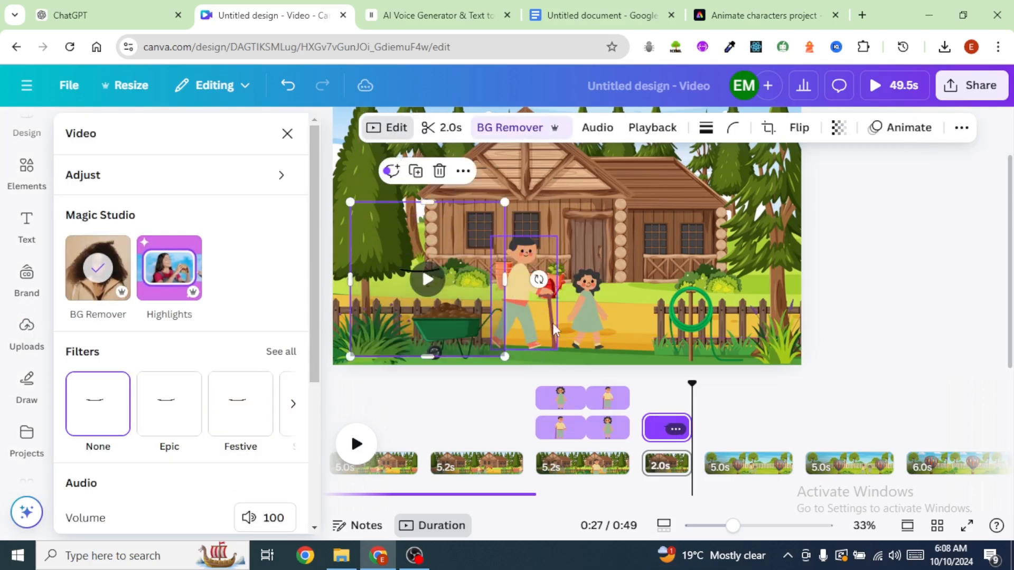
Erase walking Grandpa's mouth with Magic Eraser at brush size 20 and fit the shrunken mouth video onto his face.
{"action": "left_click", "coordinate": [528, 312]}
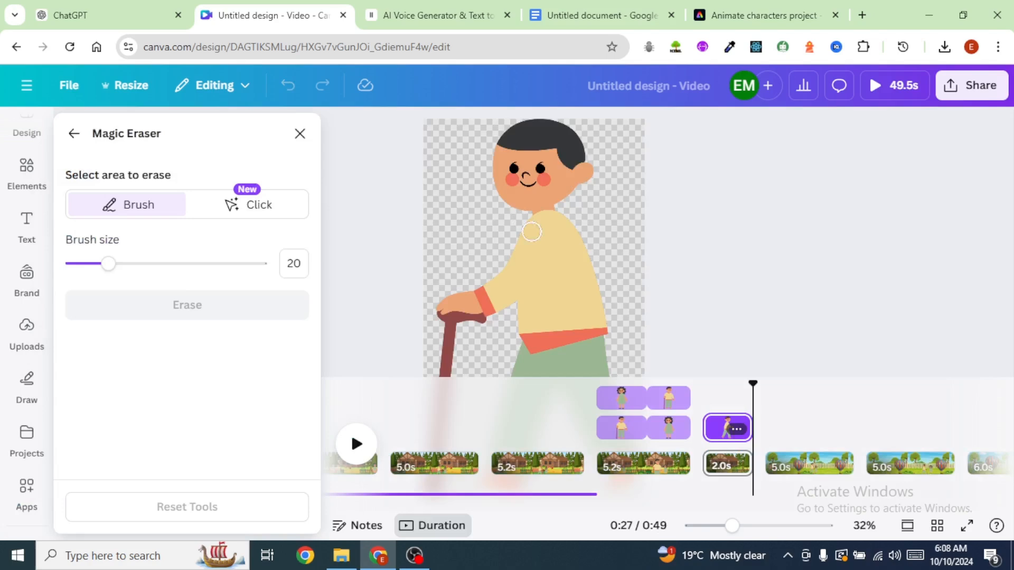
{"action": "left_click_drag", "start_coordinate": [522, 184], "coordinate": [533, 187]}
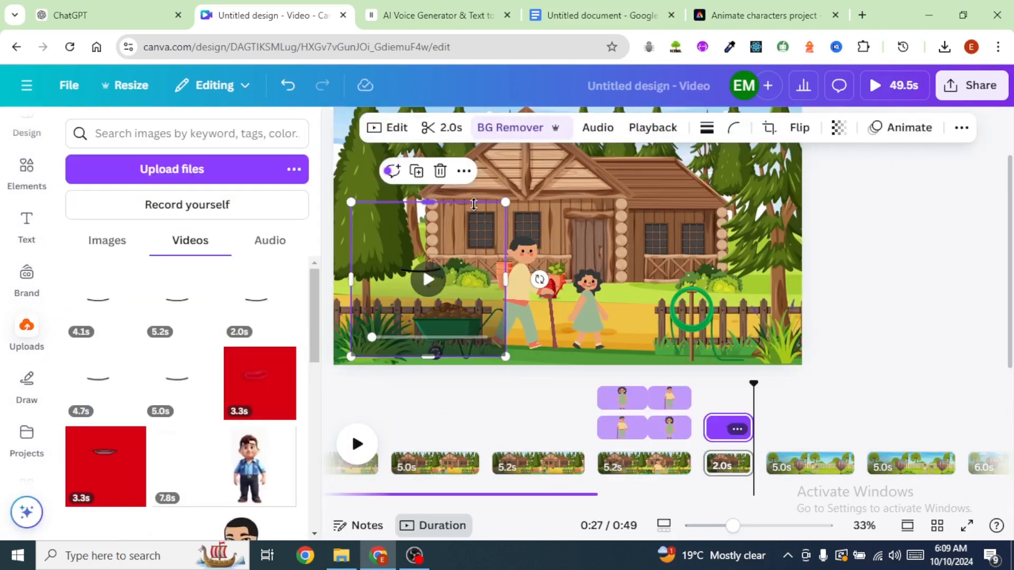
{"action": "left_click_drag", "start_coordinate": [506, 204], "coordinate": [509, 276]}
{"action": "left_click_drag", "start_coordinate": [499, 286], "coordinate": [538, 256]}
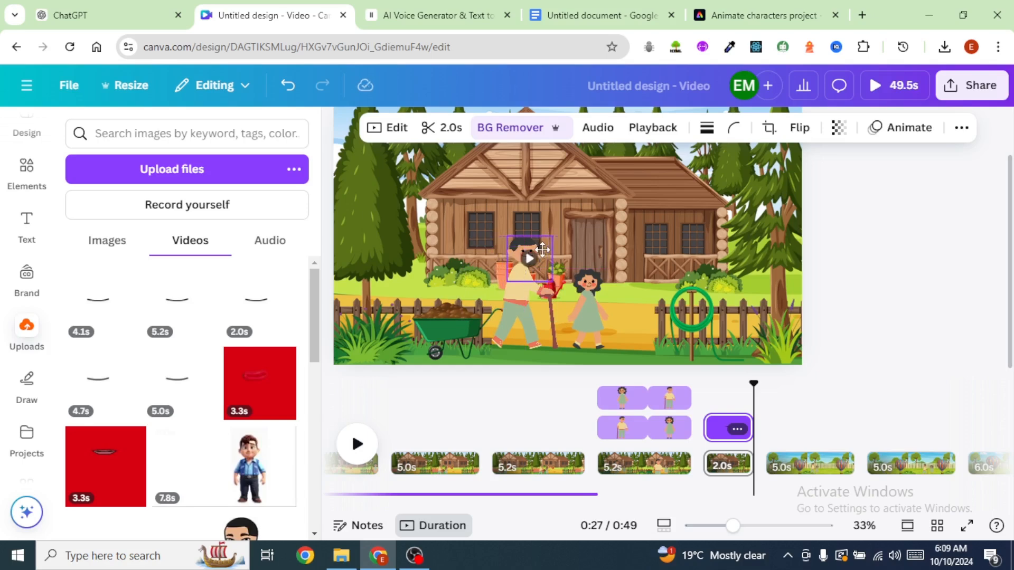
{"action": "left_click_drag", "start_coordinate": [542, 250], "coordinate": [542, 249]}
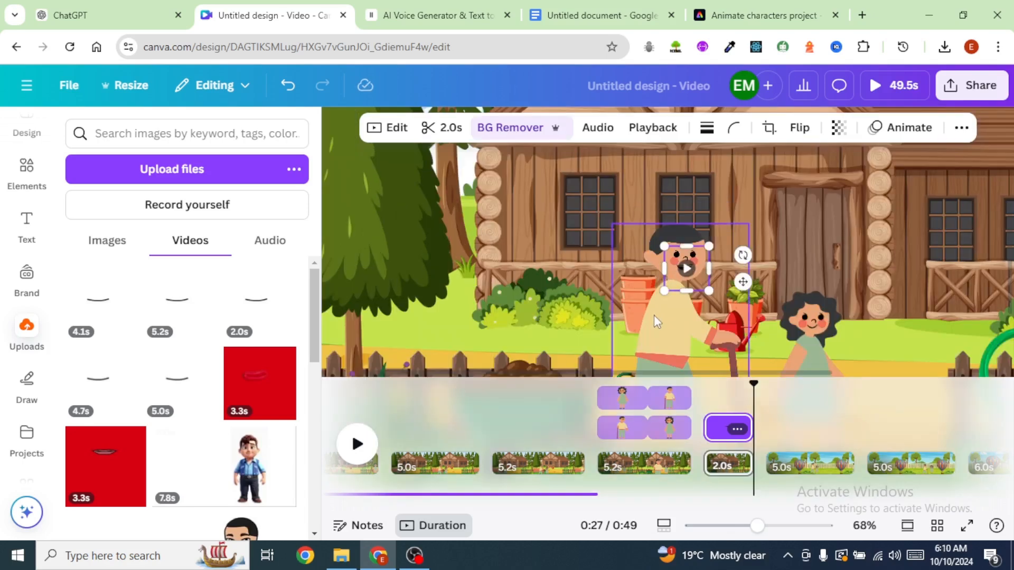
Group the mouth video with the walking Grandpa figure and play the page with the voice-over.
{"action": "left_click", "coordinate": [655, 320], "text": "shift"}
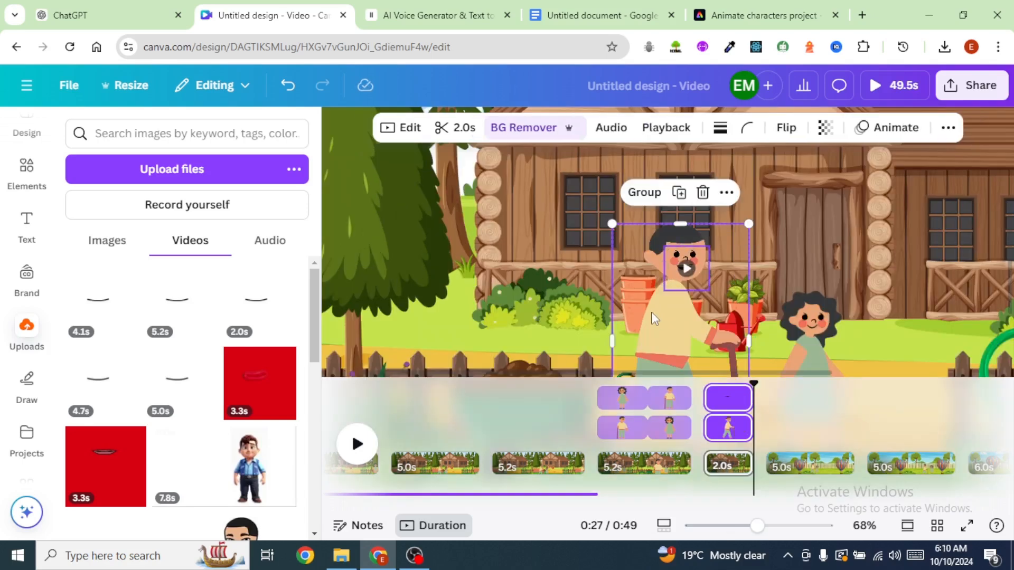
{"action": "left_click", "coordinate": [645, 193]}
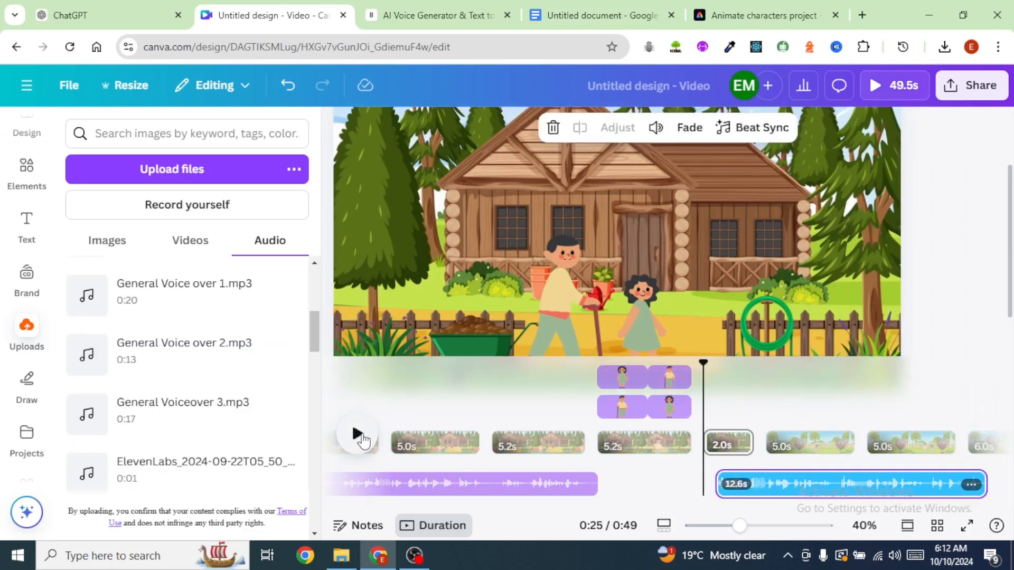
{"action": "left_click", "coordinate": [358, 435]}
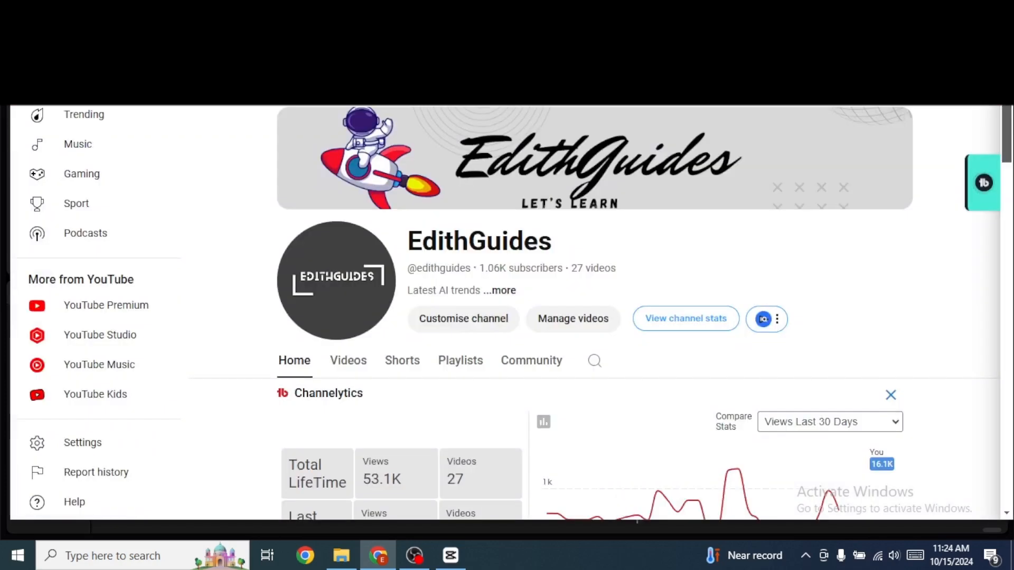
Switch to YouTube Studio, open the channel's audio library and browse its music tracks.
{"action": "left_click", "coordinate": [153, 335]}
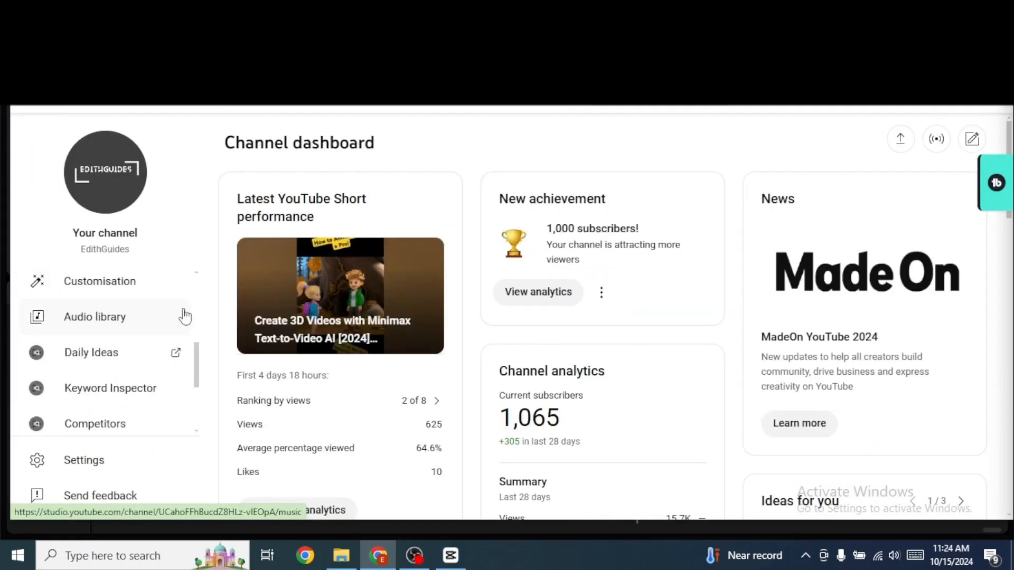
{"action": "left_click", "coordinate": [93, 321]}
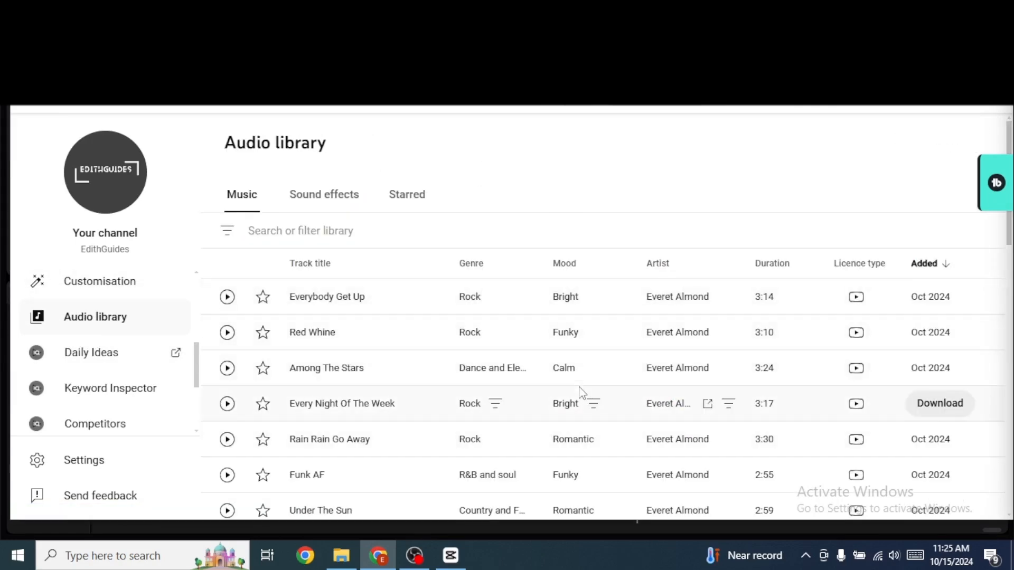
{"action": "scroll", "coordinate": [579, 391], "scroll_direction": "down", "scroll_amount": 6}
{"action": "scroll", "coordinate": [666, 411], "scroll_direction": "up", "scroll_amount": 5}
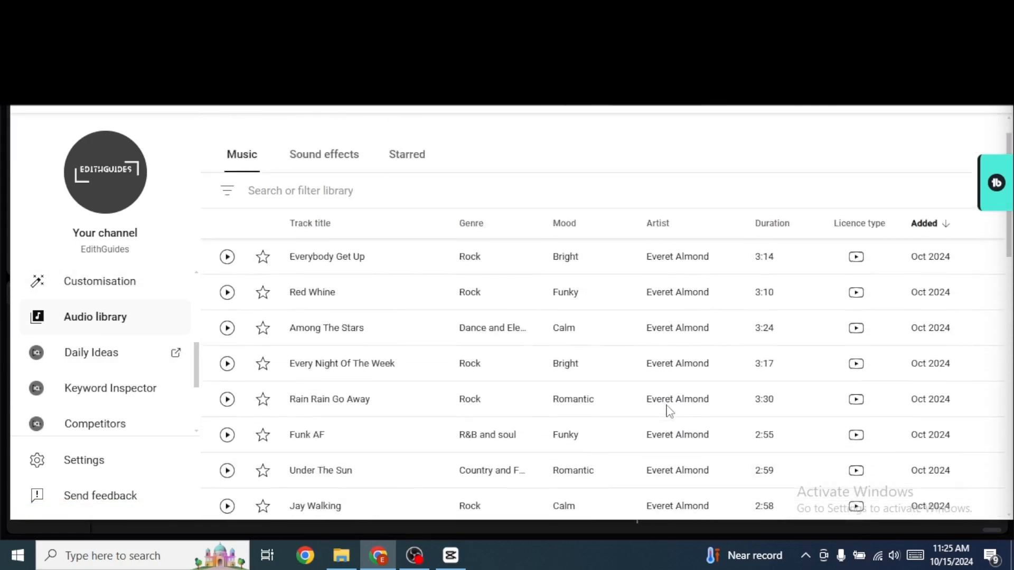
{"action": "scroll", "coordinate": [668, 409], "scroll_direction": "up", "scroll_amount": 1}
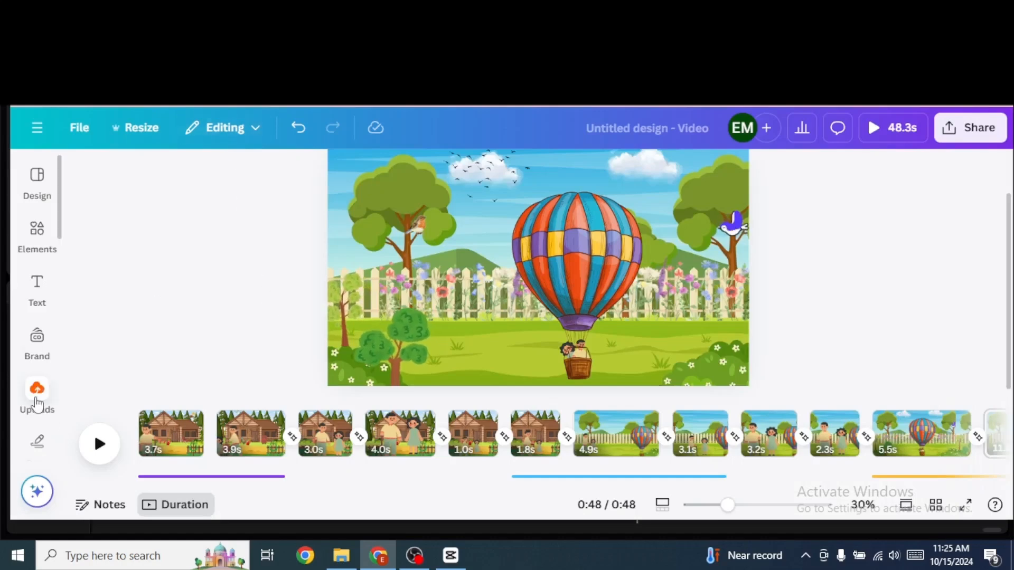
Back in Canva, add the uploaded Christmas Village track as background music across the timeline and open its volume setting.
{"action": "left_click", "coordinate": [37, 409]}
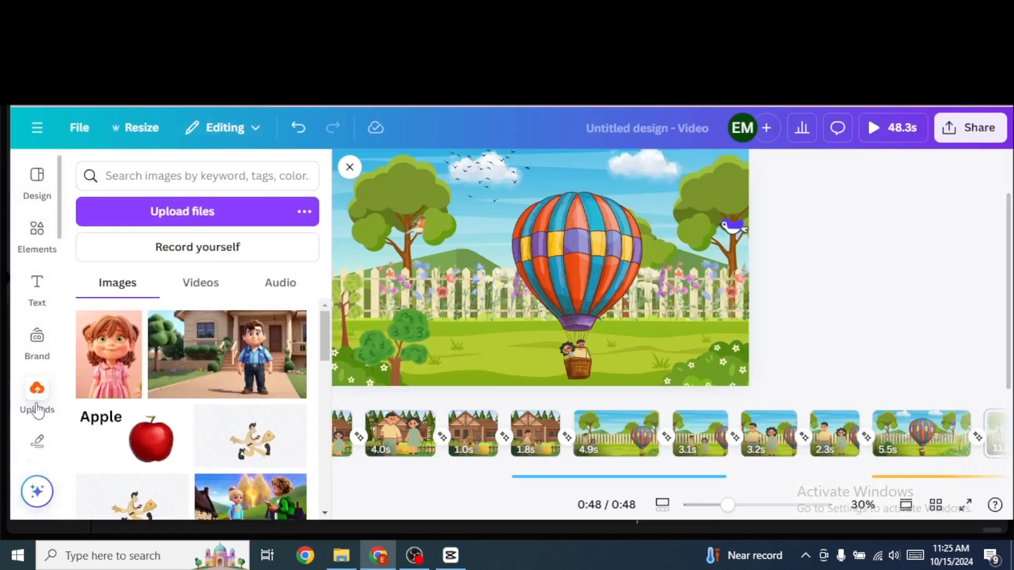
{"action": "left_click", "coordinate": [281, 289]}
{"action": "left_click_drag", "start_coordinate": [196, 396], "coordinate": [446, 468]}
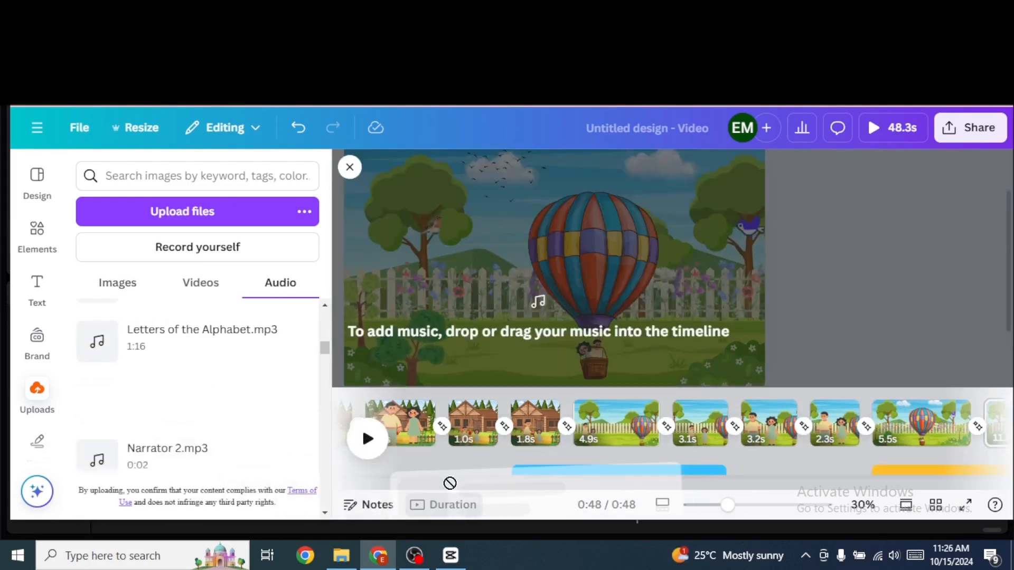
{"action": "left_click", "coordinate": [574, 477]}
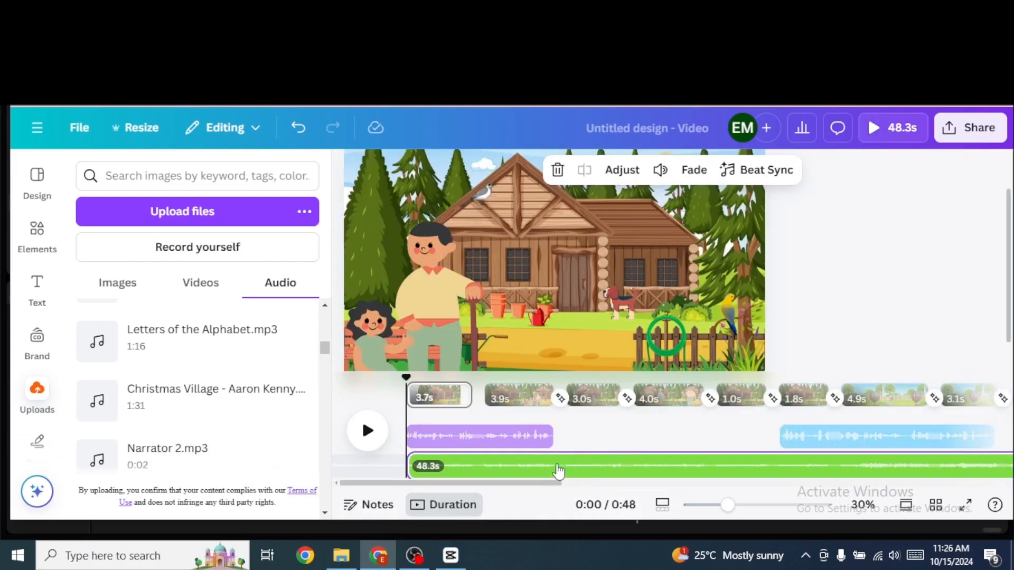
{"action": "left_click", "coordinate": [564, 469]}
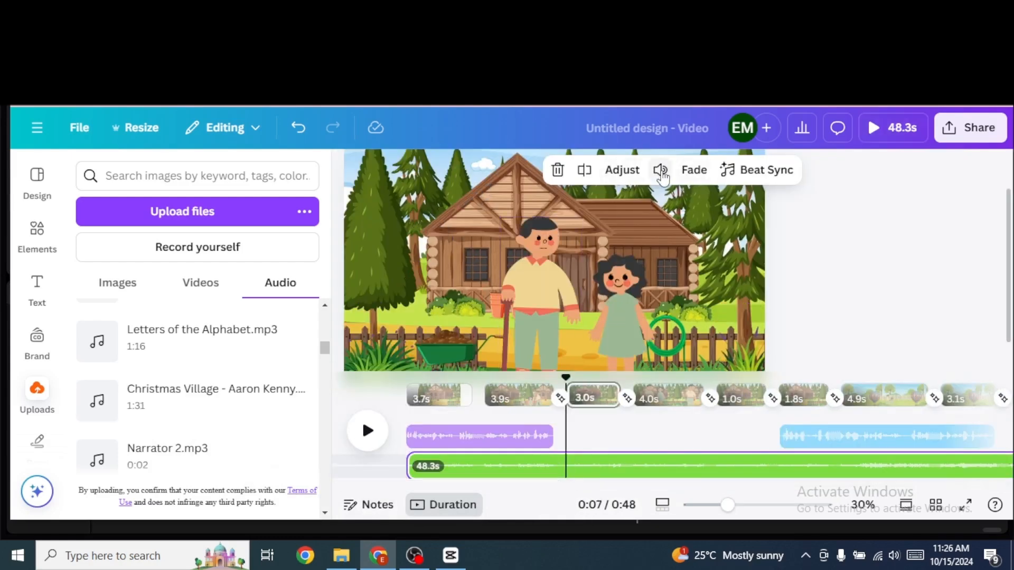
{"action": "left_click", "coordinate": [660, 172]}
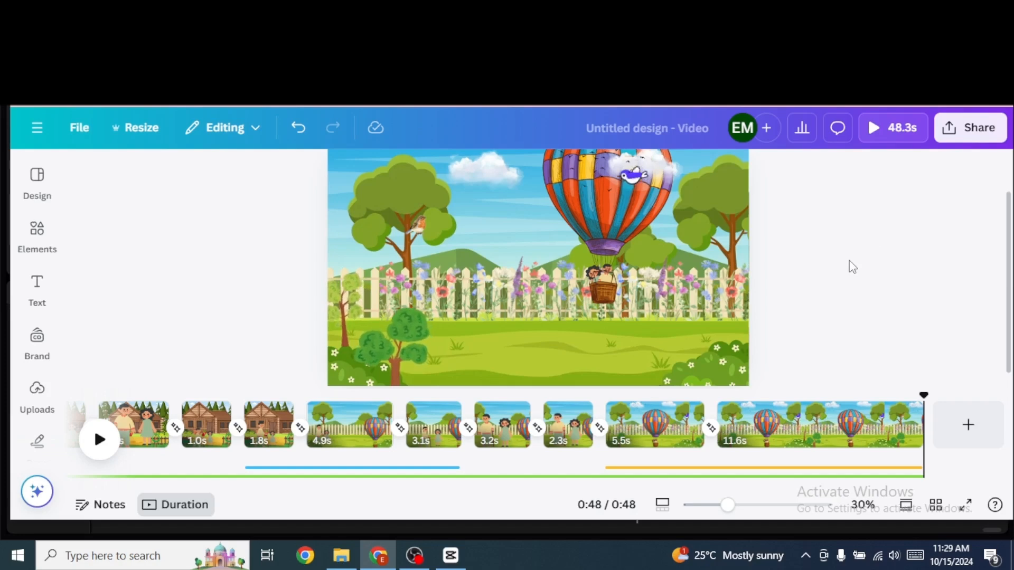
Download the finished design as an MP4 video at 1080p (HD) and play the exported file.
{"action": "left_click", "coordinate": [973, 132]}
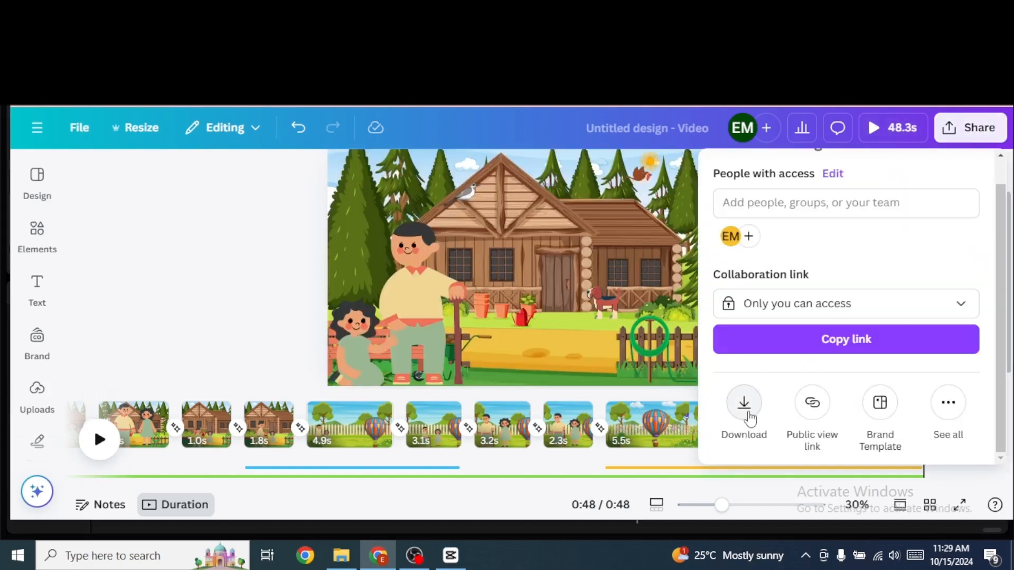
{"action": "left_click", "coordinate": [744, 406]}
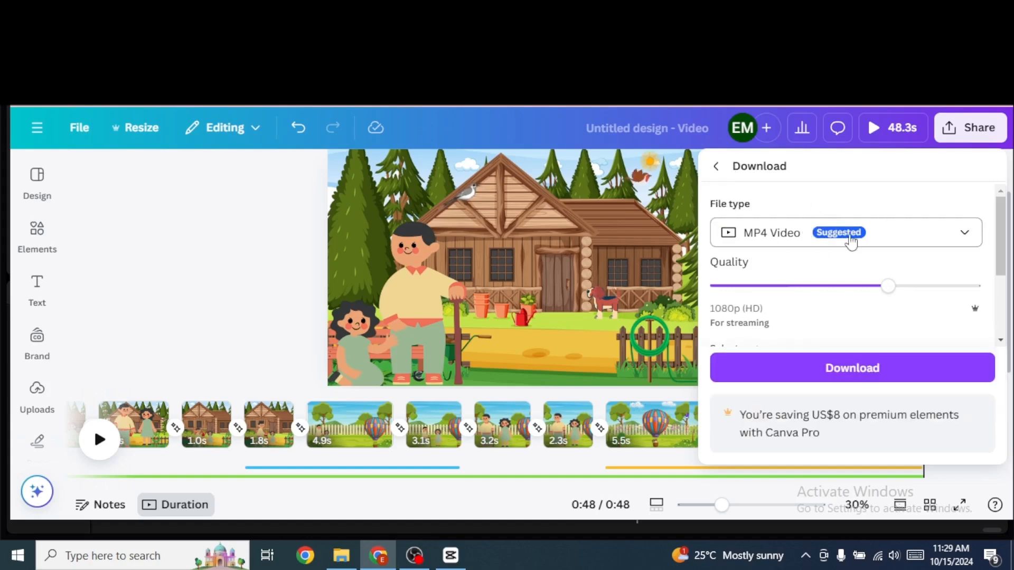
{"action": "left_click", "coordinate": [861, 368]}
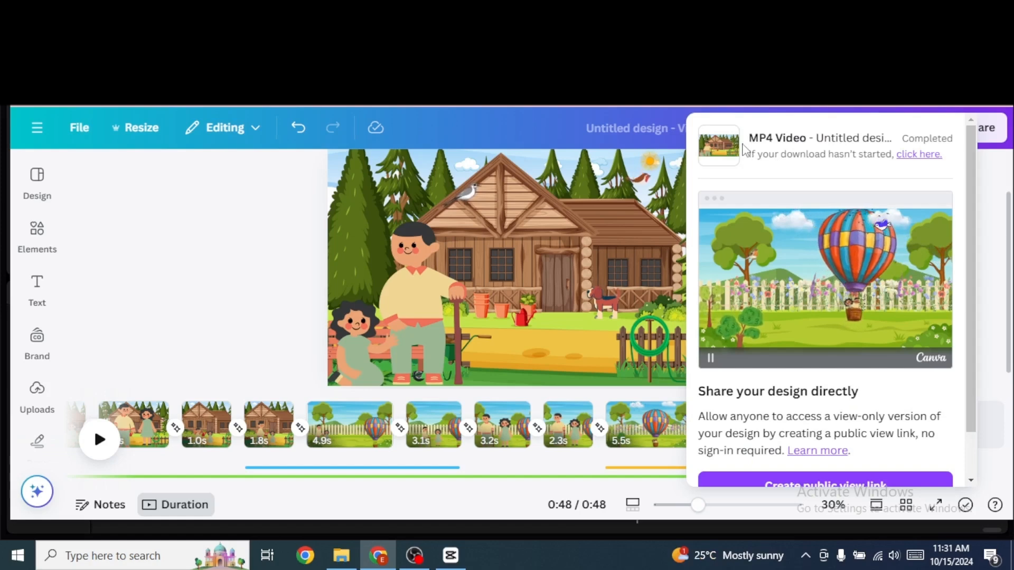
{"action": "left_click", "coordinate": [718, 145]}
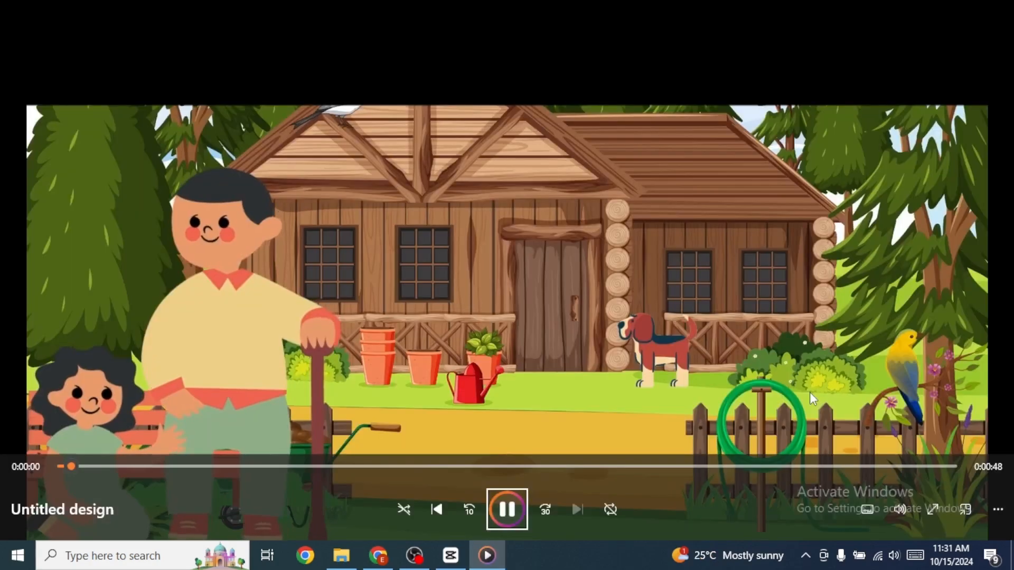